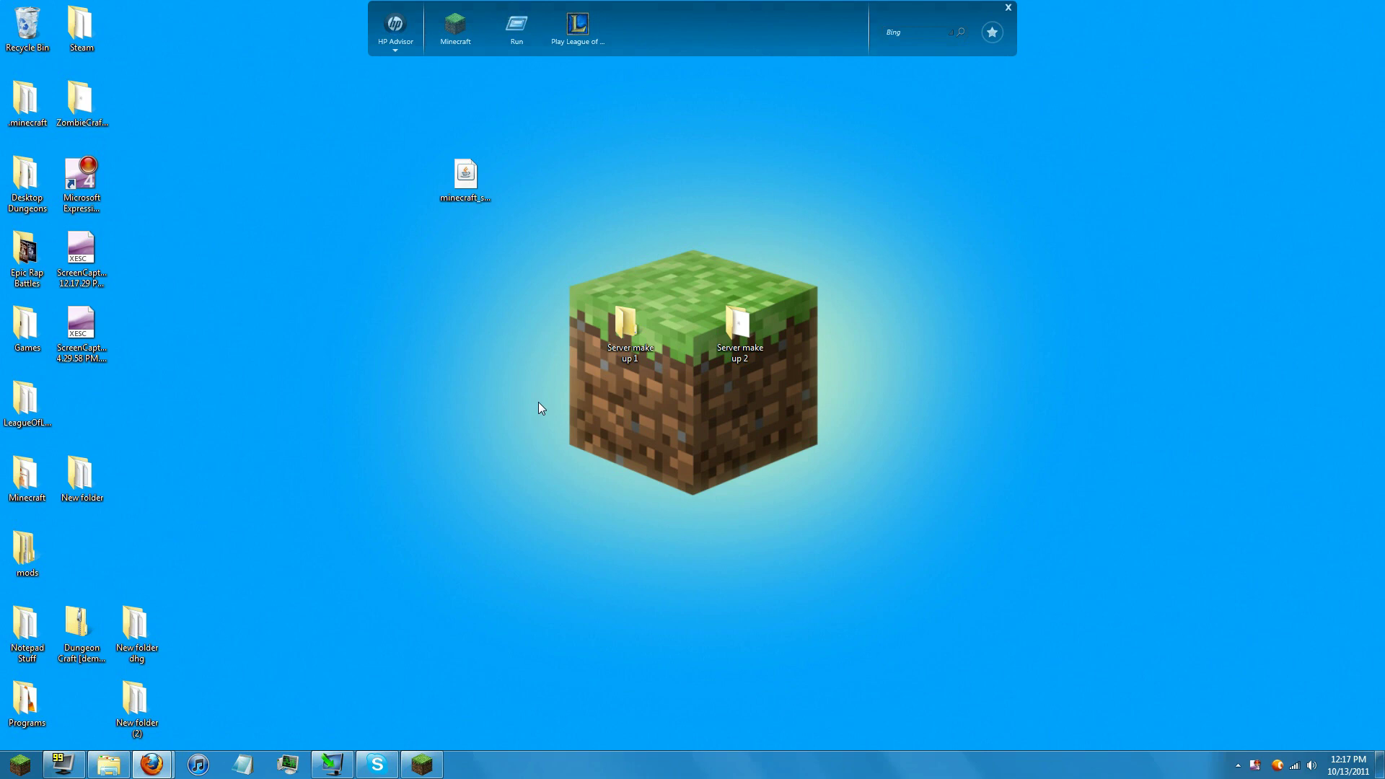
Move Server make up 1 to the left and Server make up 2 to the right of the grass block.
left_click_drag(624, 325, 577, 345)
left_click_drag(739, 329, 800, 339)
left_click_drag(801, 339, 814, 349)
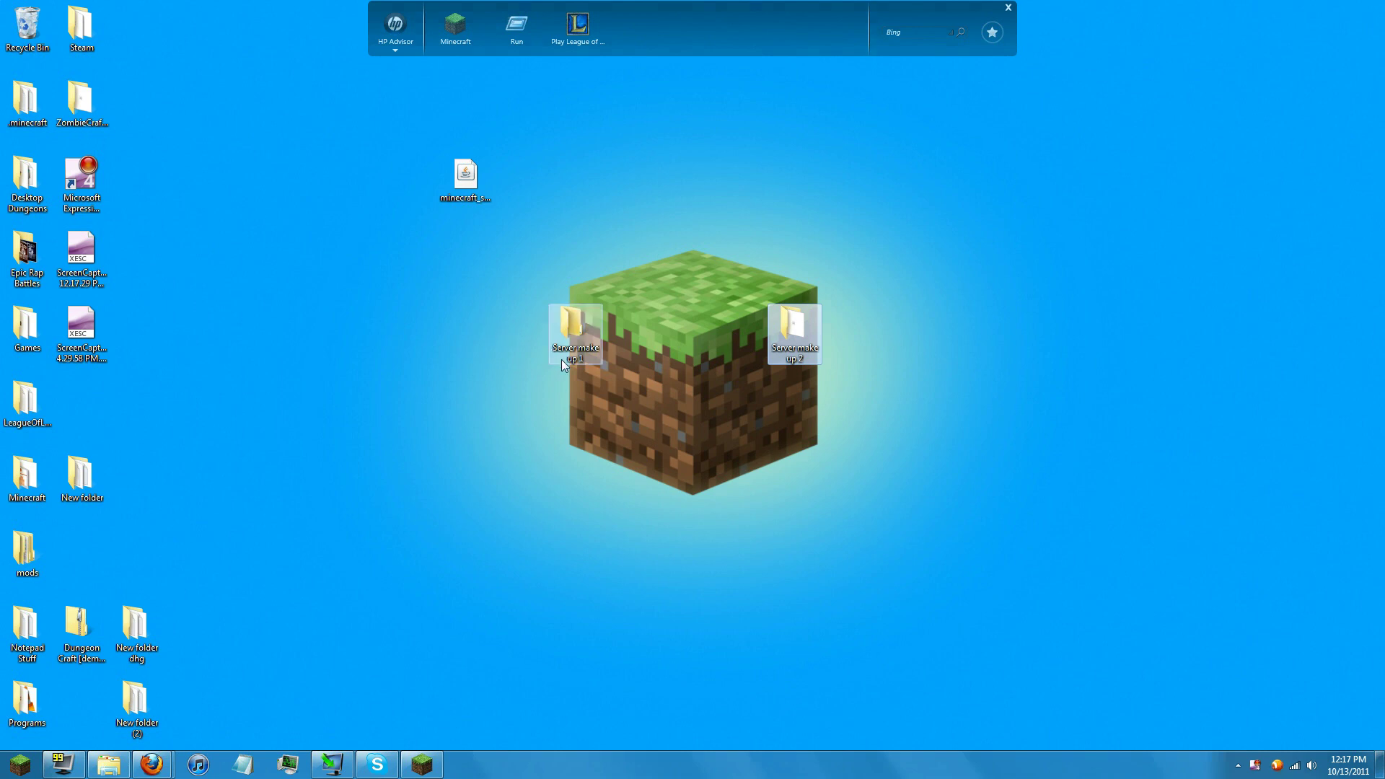
left_click(707, 314)
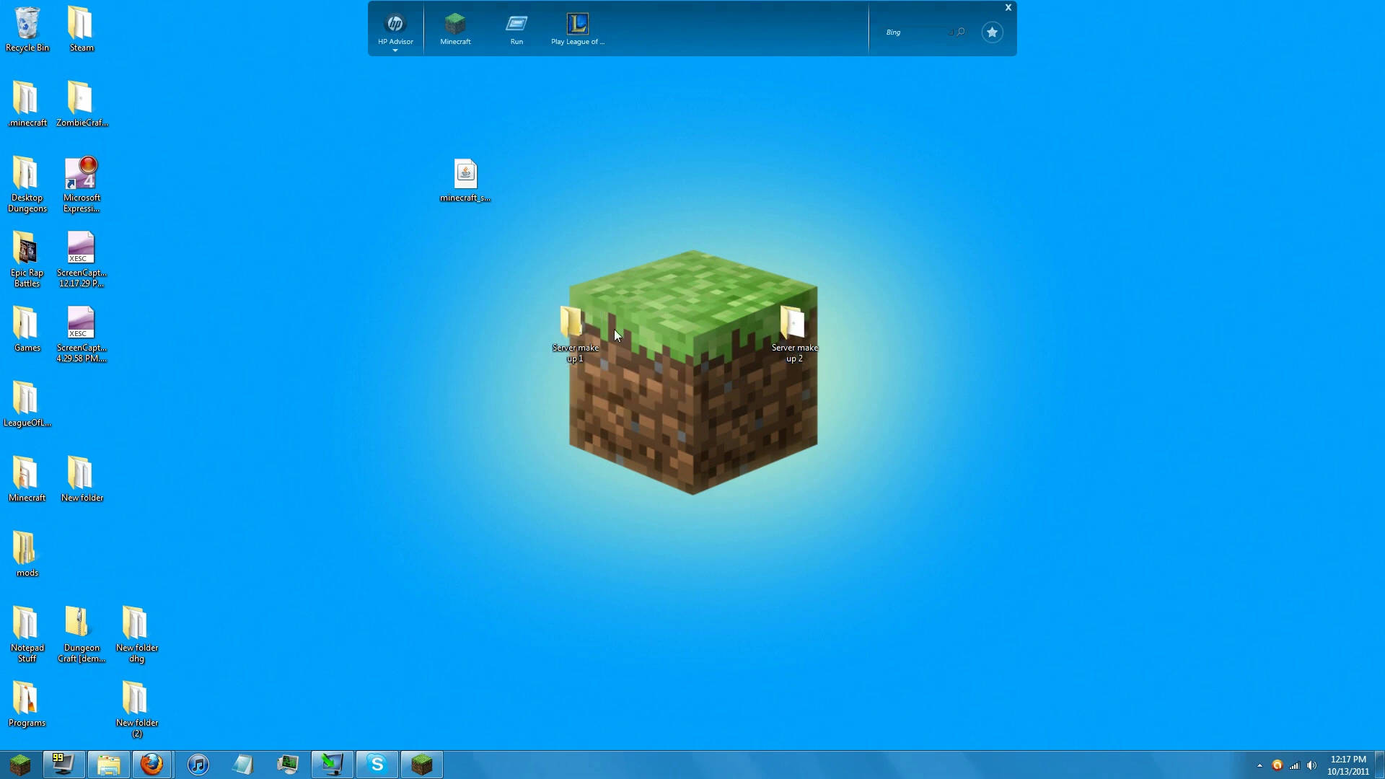
Open the Server make up 1 folder, showing minecraft_server.jar, and position its window.
double_click(588, 332)
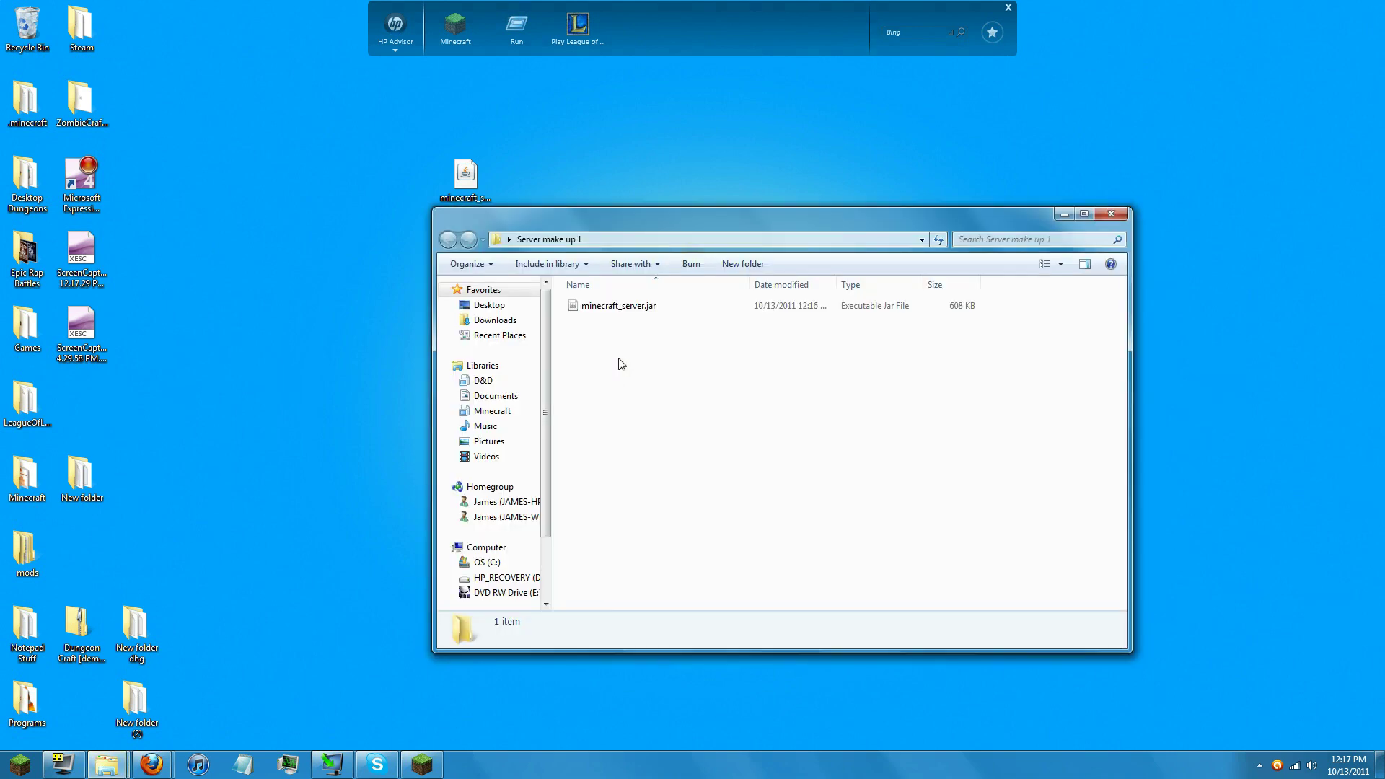
left_click_drag(655, 224, 693, 241)
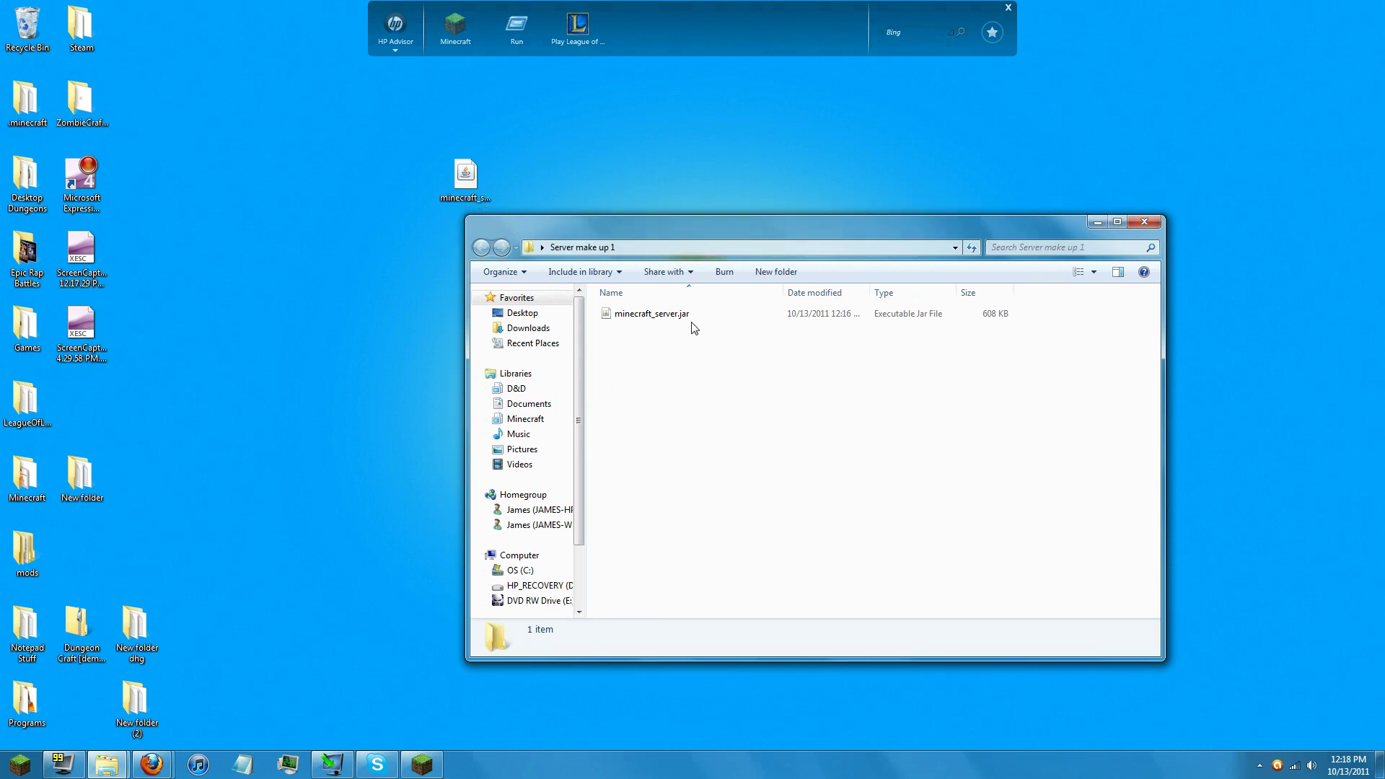
left_click_drag(629, 228, 611, 202)
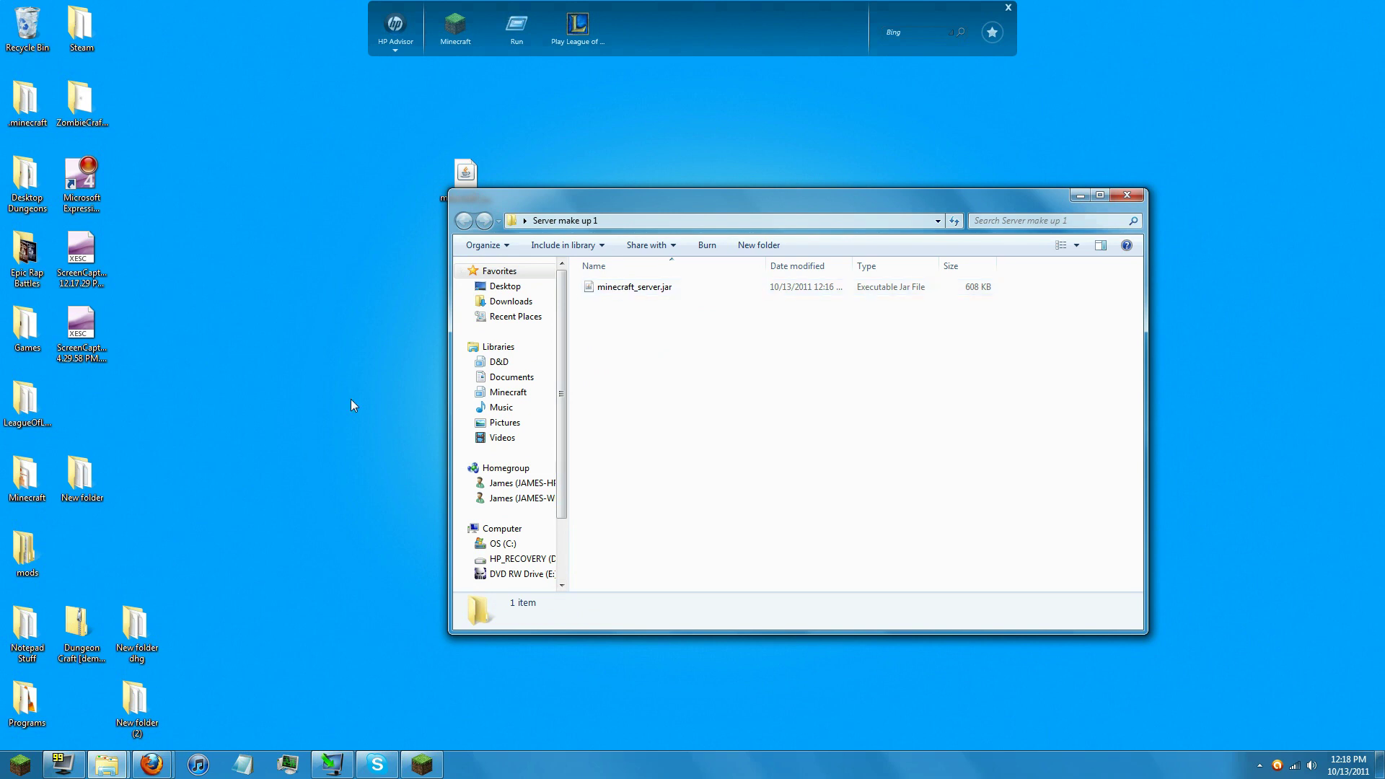
Open the desktop mods\Server folder with the seven zips beside the Server make up 1 window.
double_click(36, 552)
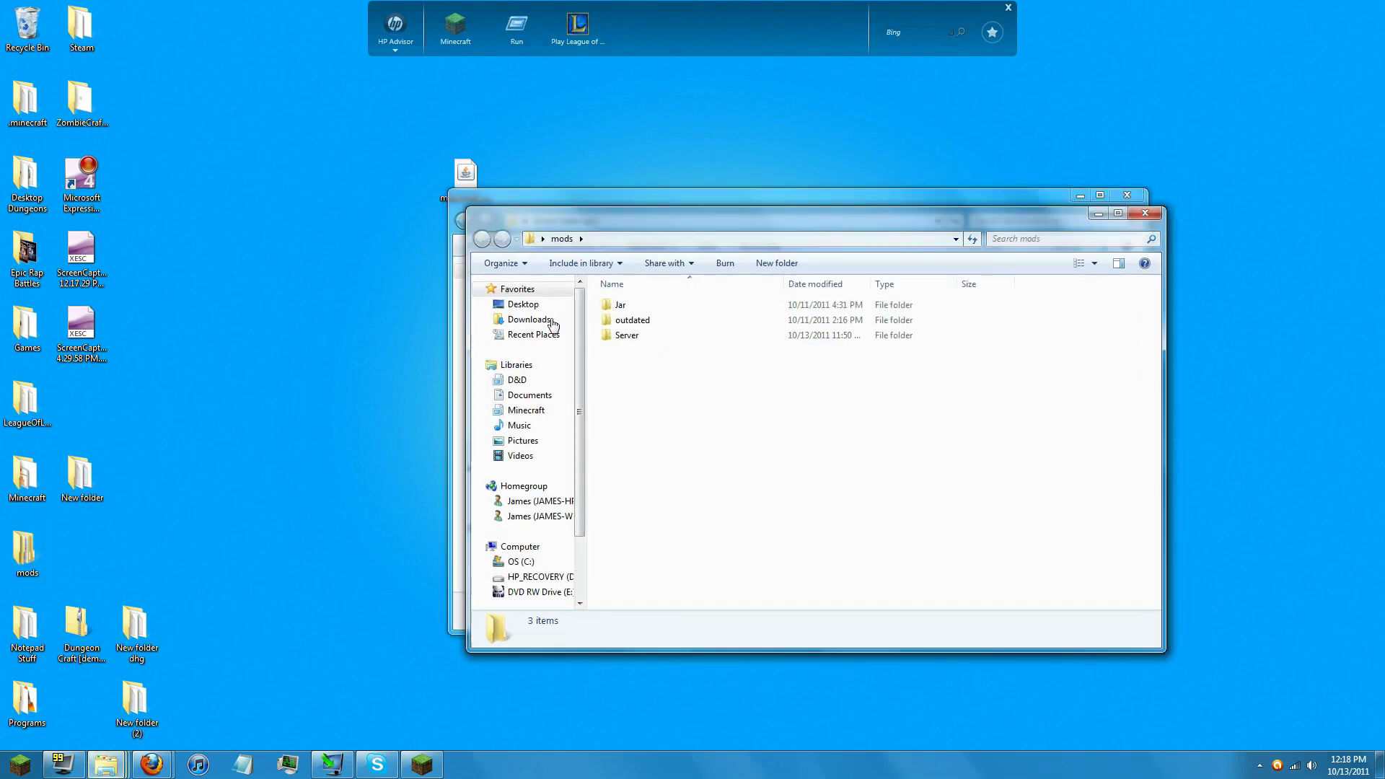
left_click_drag(621, 220, 109, 237)
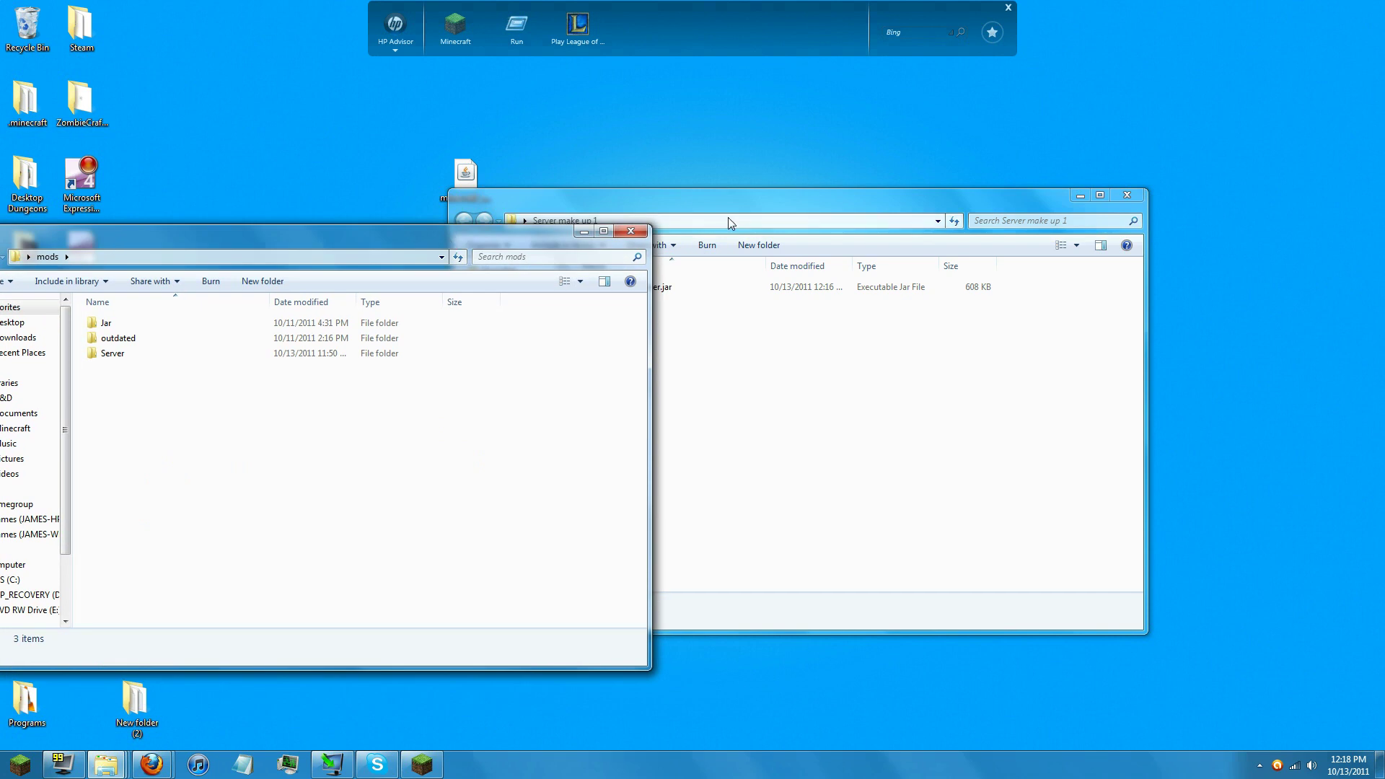
left_click_drag(994, 207, 1256, 222)
double_click(141, 358)
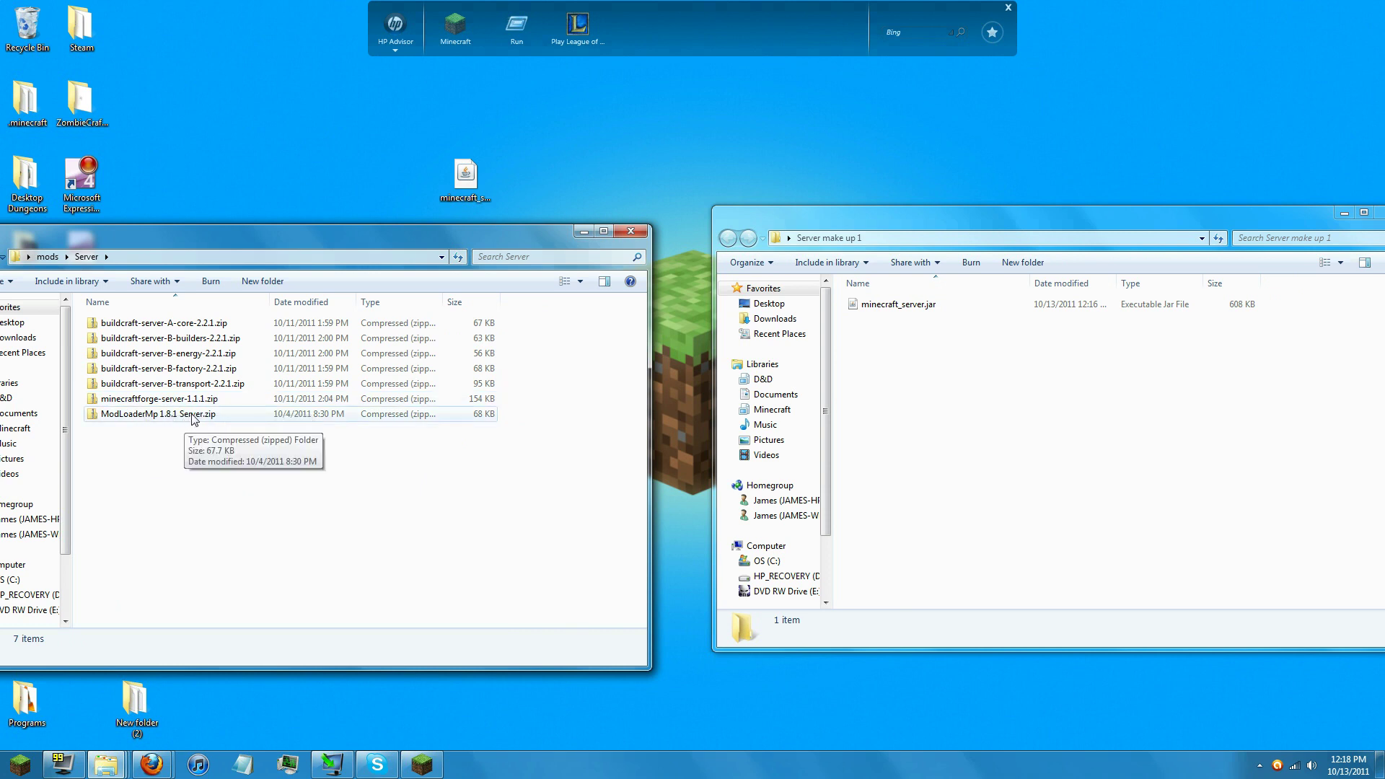
left_click_drag(788, 222, 747, 212)
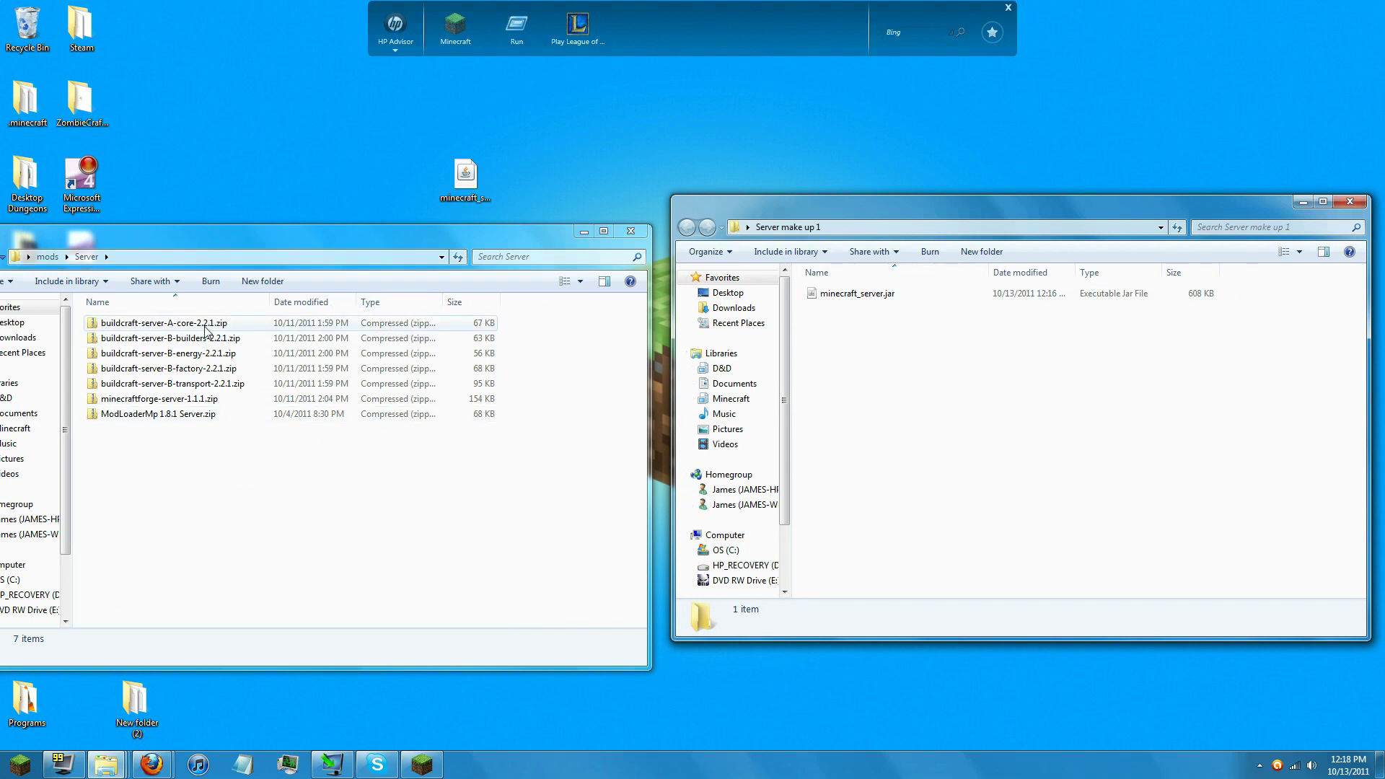
Open minecraft_server.jar in 7-Zip and copy the four BuildCraft core entries into it.
right_click(839, 298)
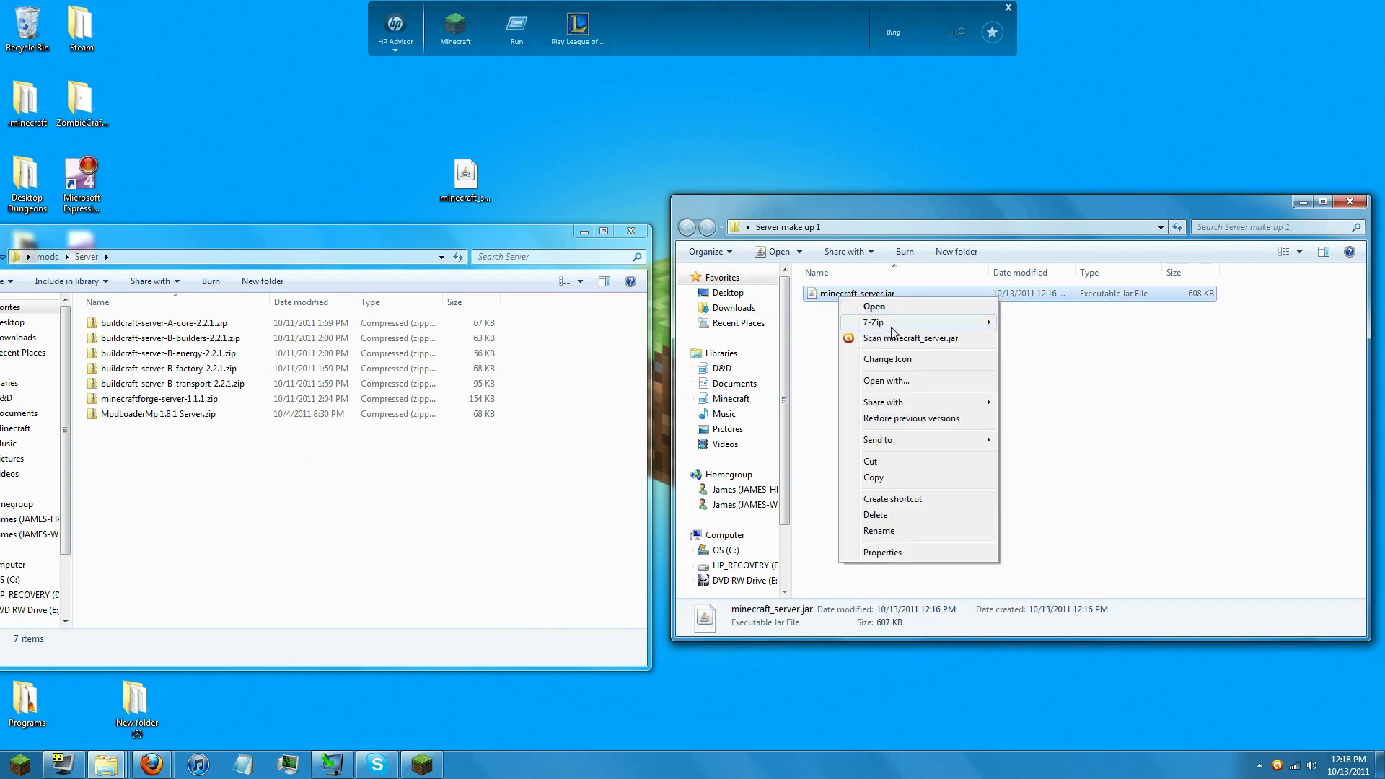
mouse_move(909, 332)
left_click(1066, 326)
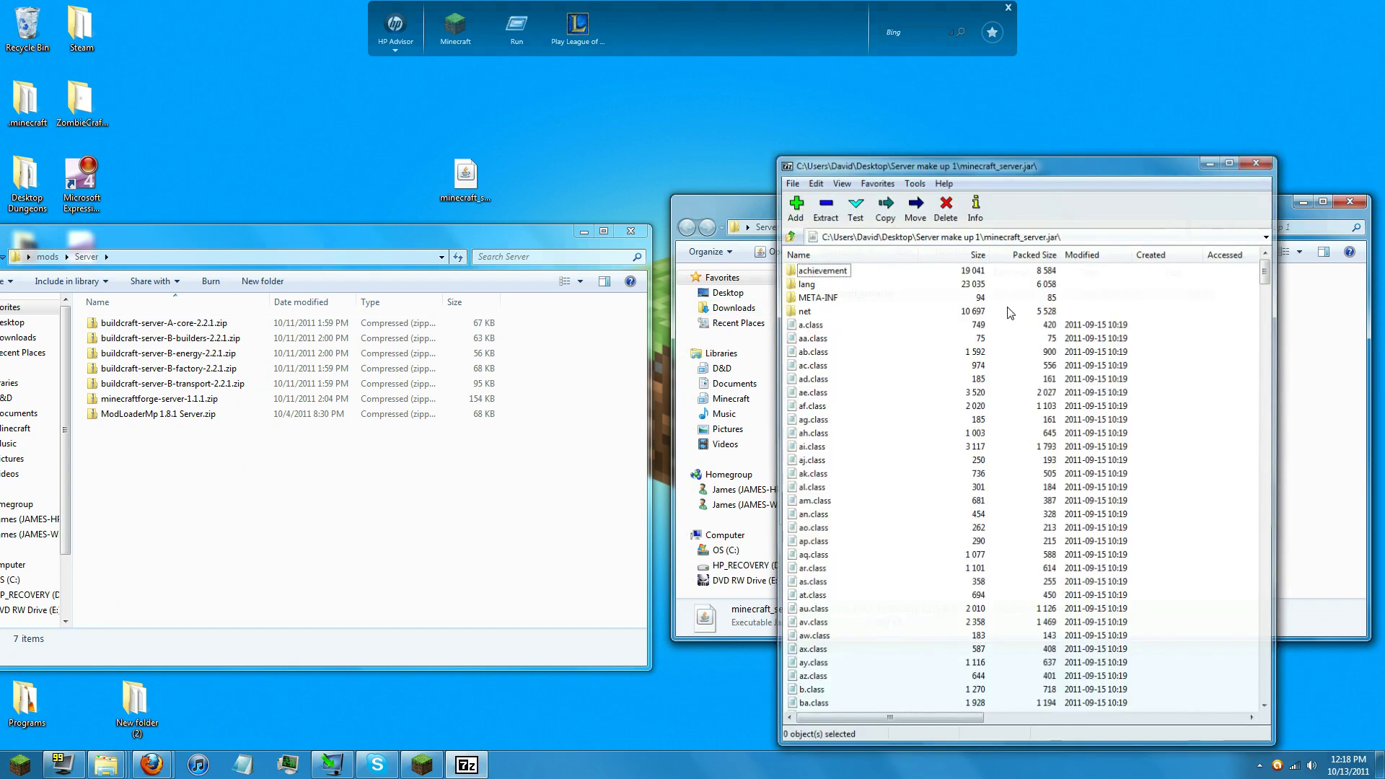
right_click(116, 324)
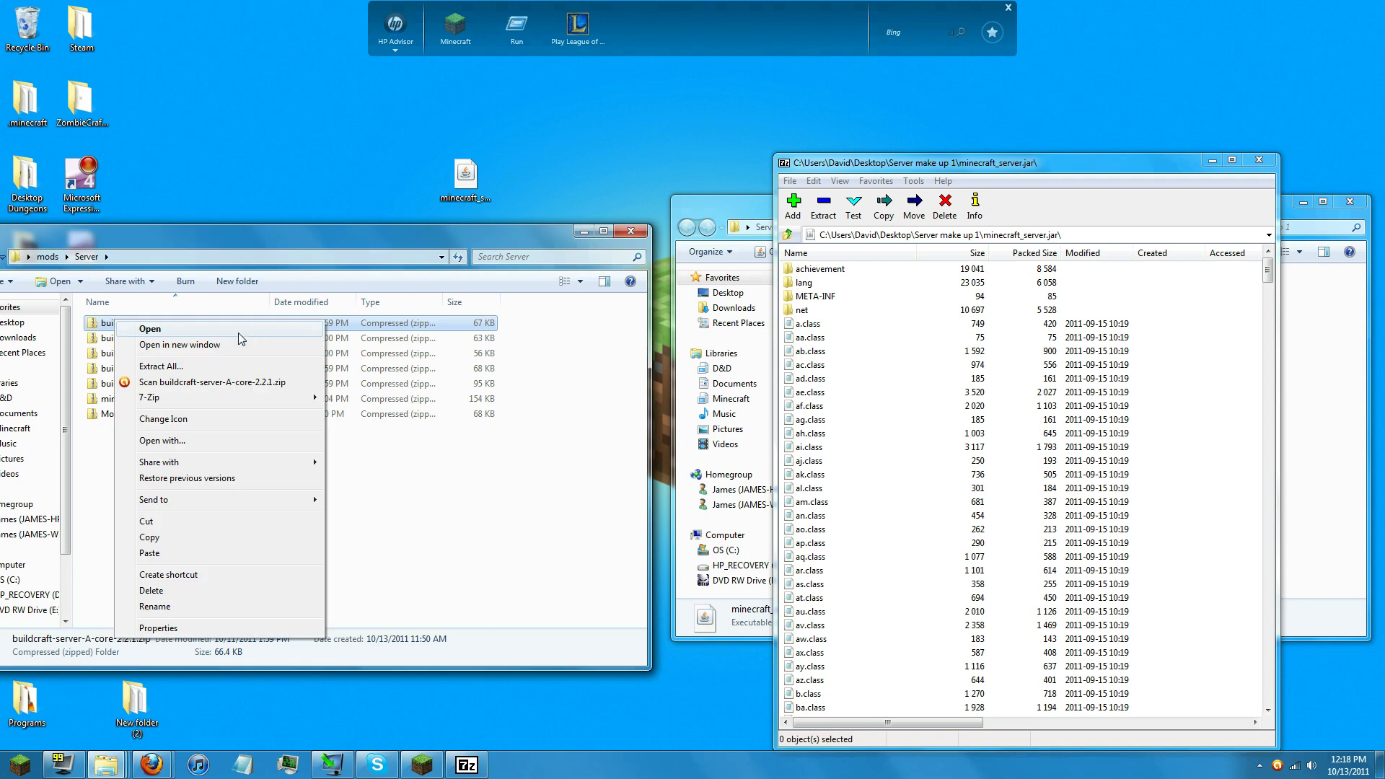
mouse_move(278, 402)
left_click(371, 397)
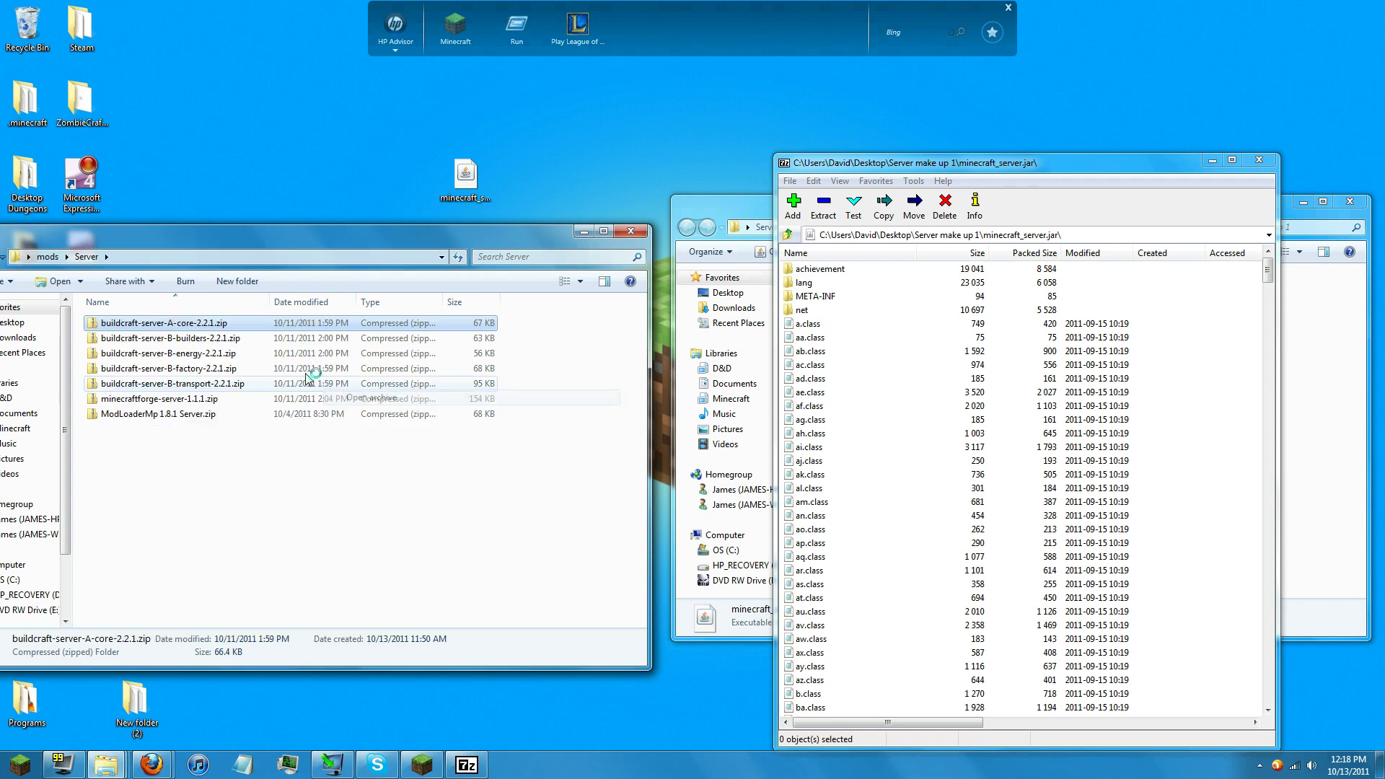
left_click_drag(910, 171, 285, 171)
left_click_drag(256, 352, 803, 289)
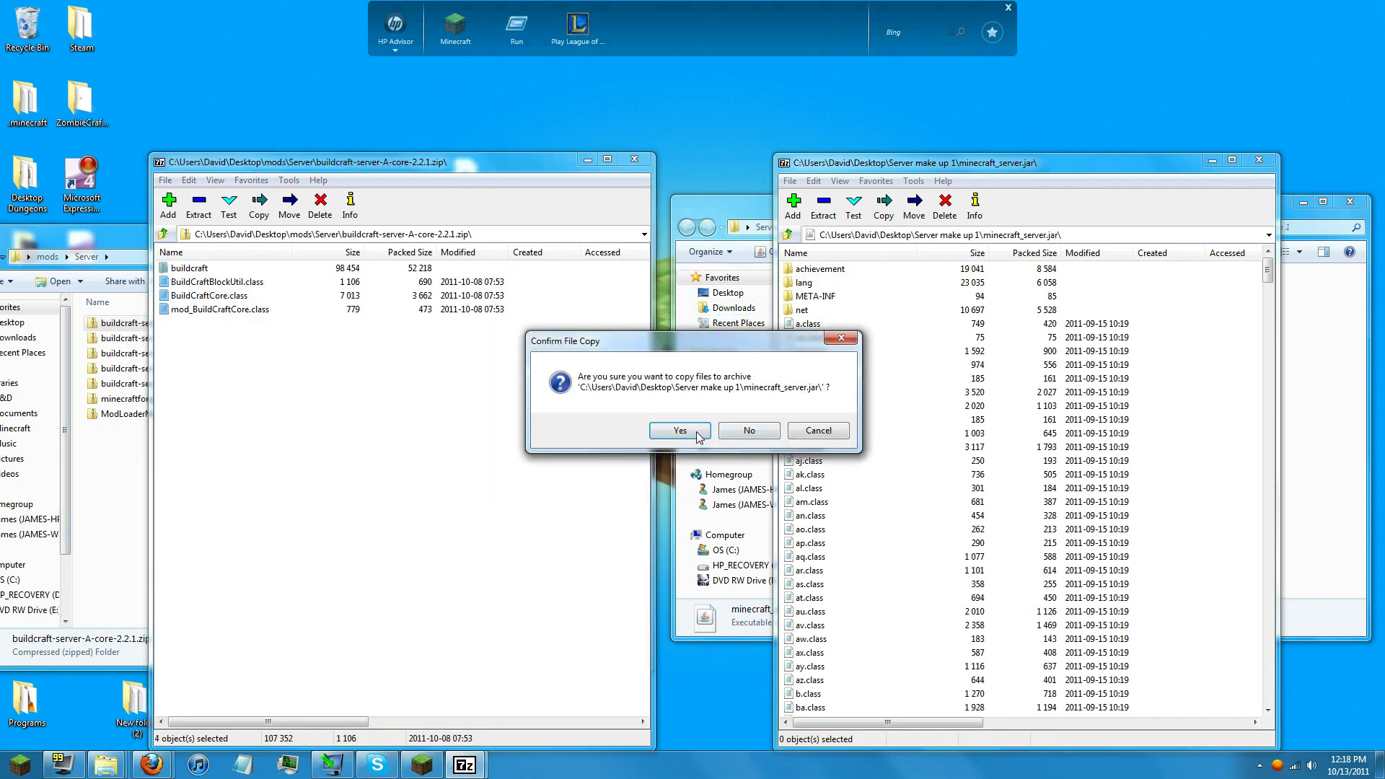
left_click(680, 428)
left_click(634, 160)
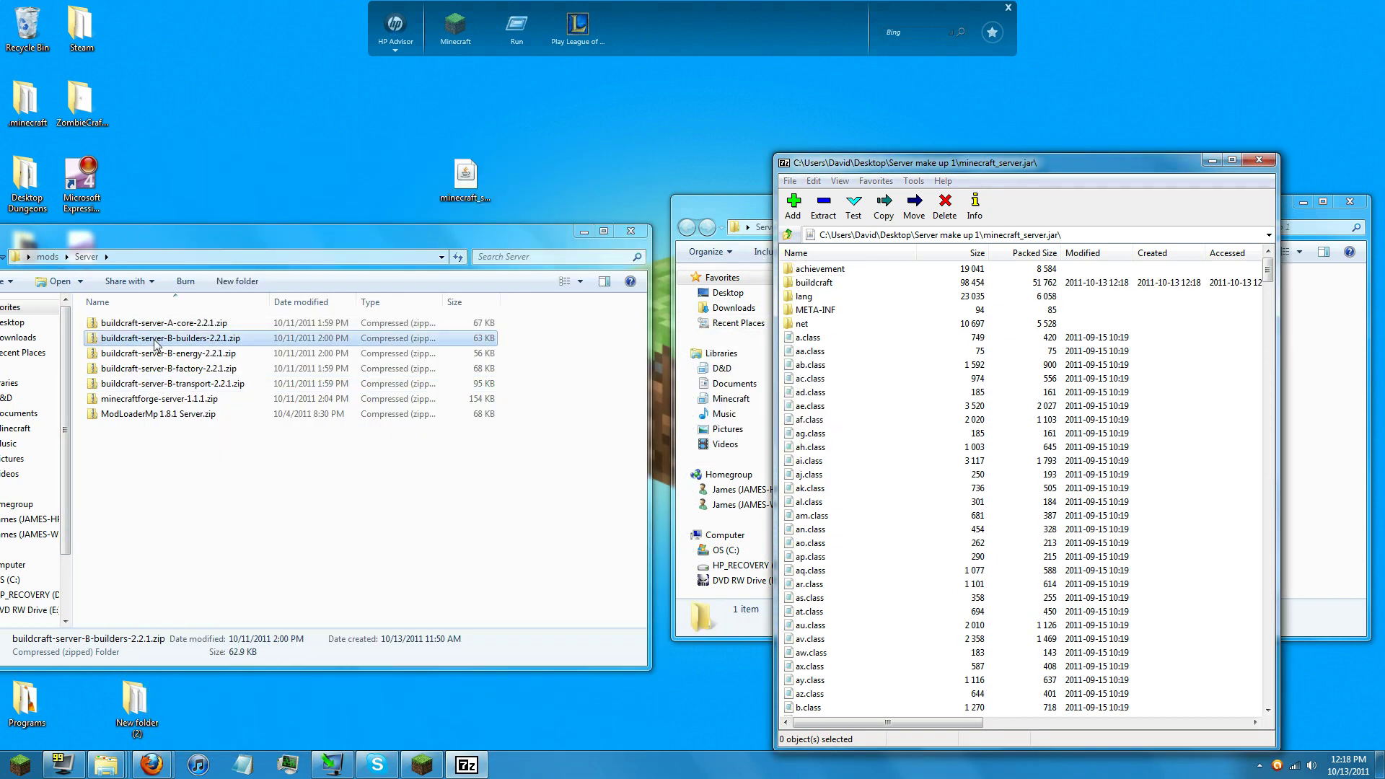
Copy the three BuildCraft builders entries into minecraft_server.jar.
right_click(156, 338)
mouse_move(279, 417)
left_click(411, 417)
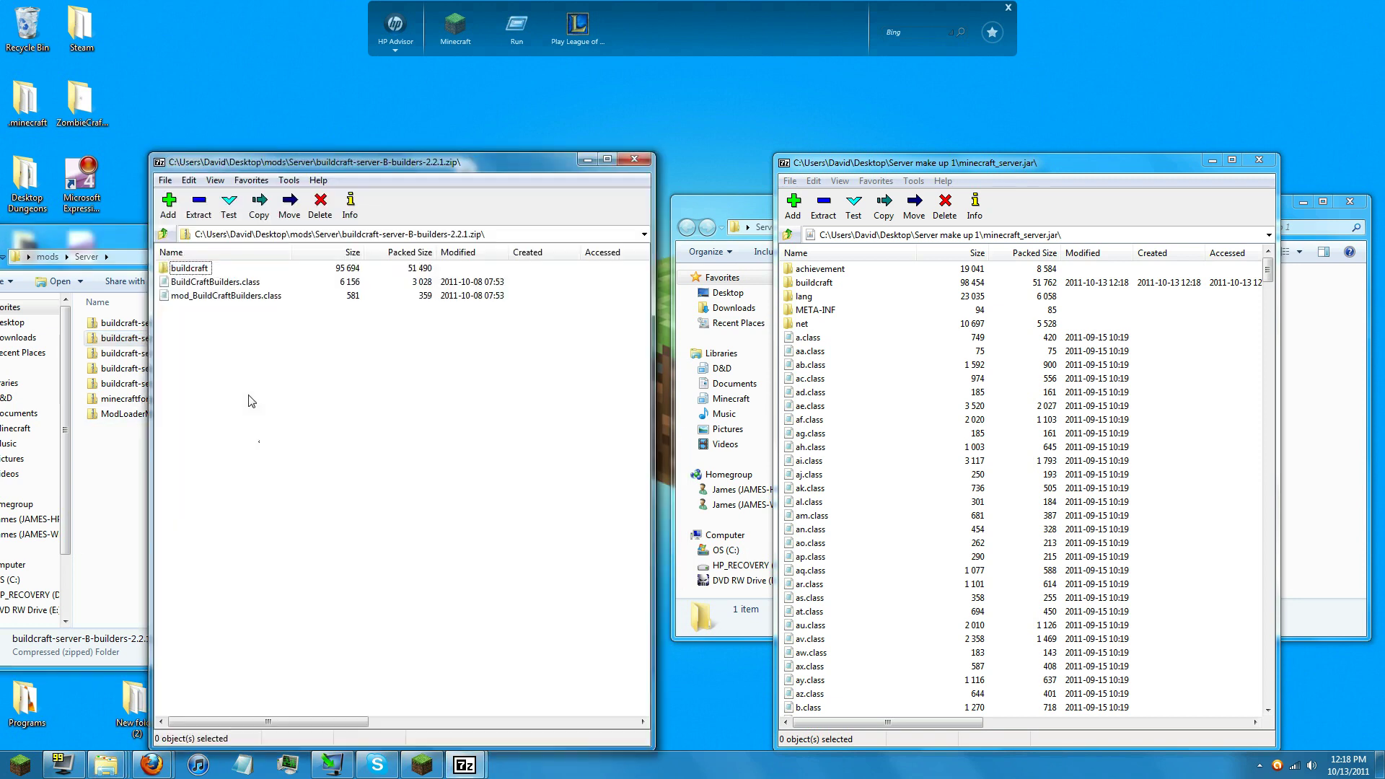
left_click_drag(260, 442, 181, 279)
left_click_drag(909, 476, 869, 433)
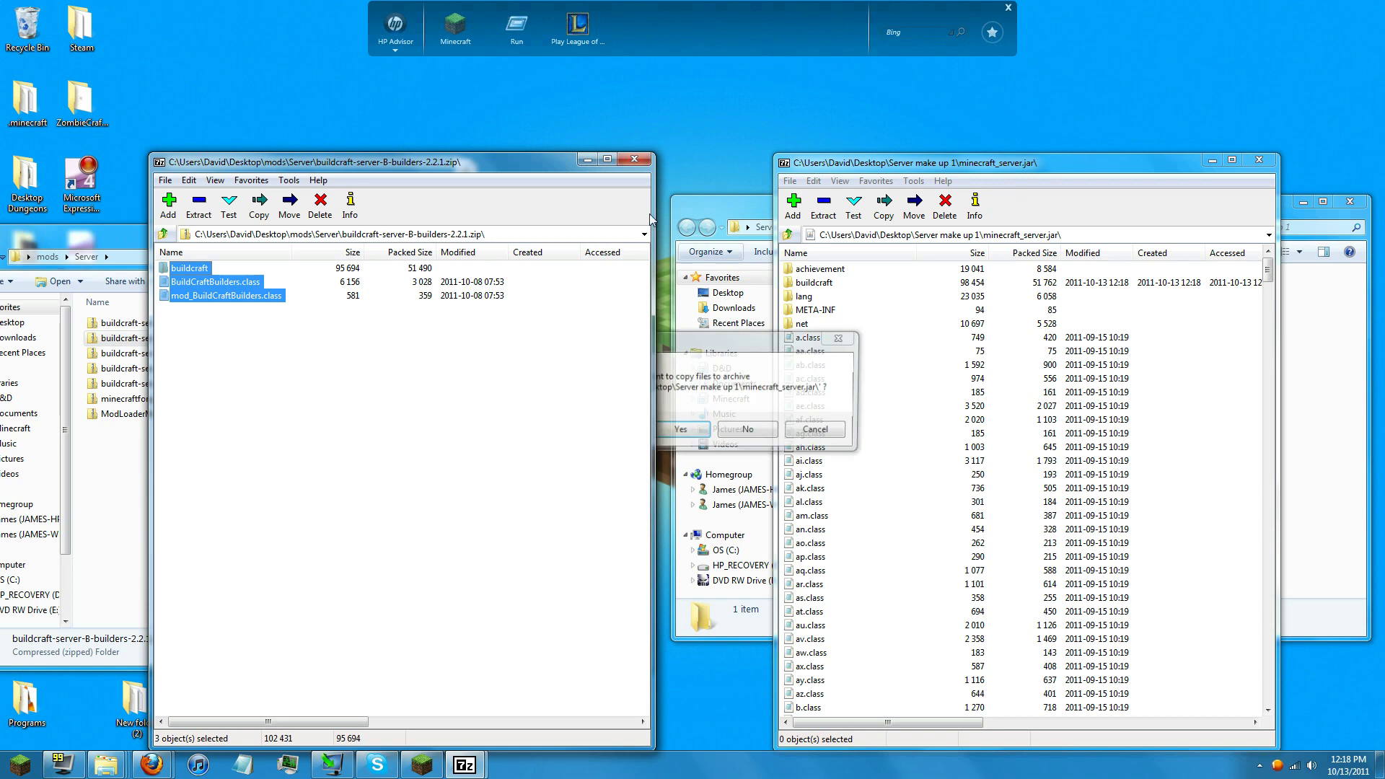
key("Return")
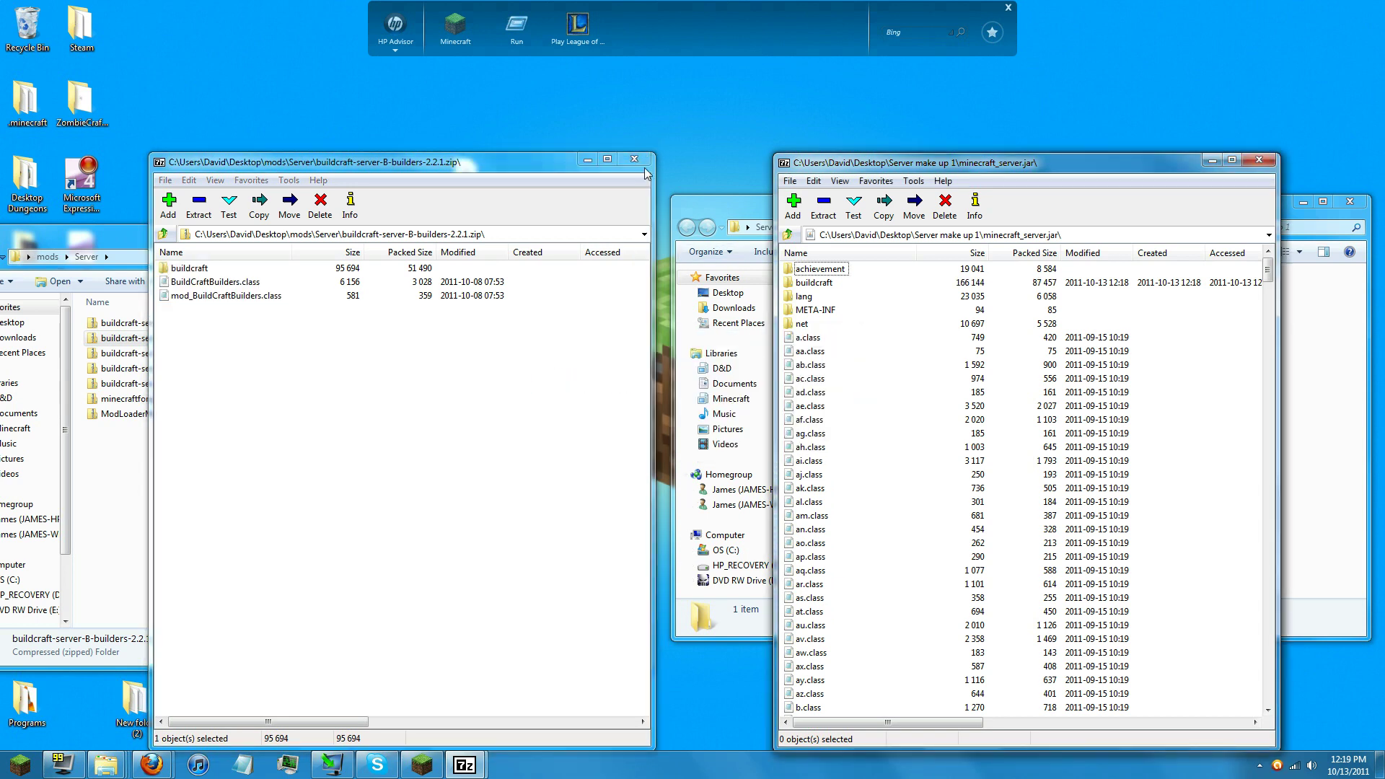
Copy the three BuildCraft energy entries into minecraft_server.jar.
left_click(633, 161)
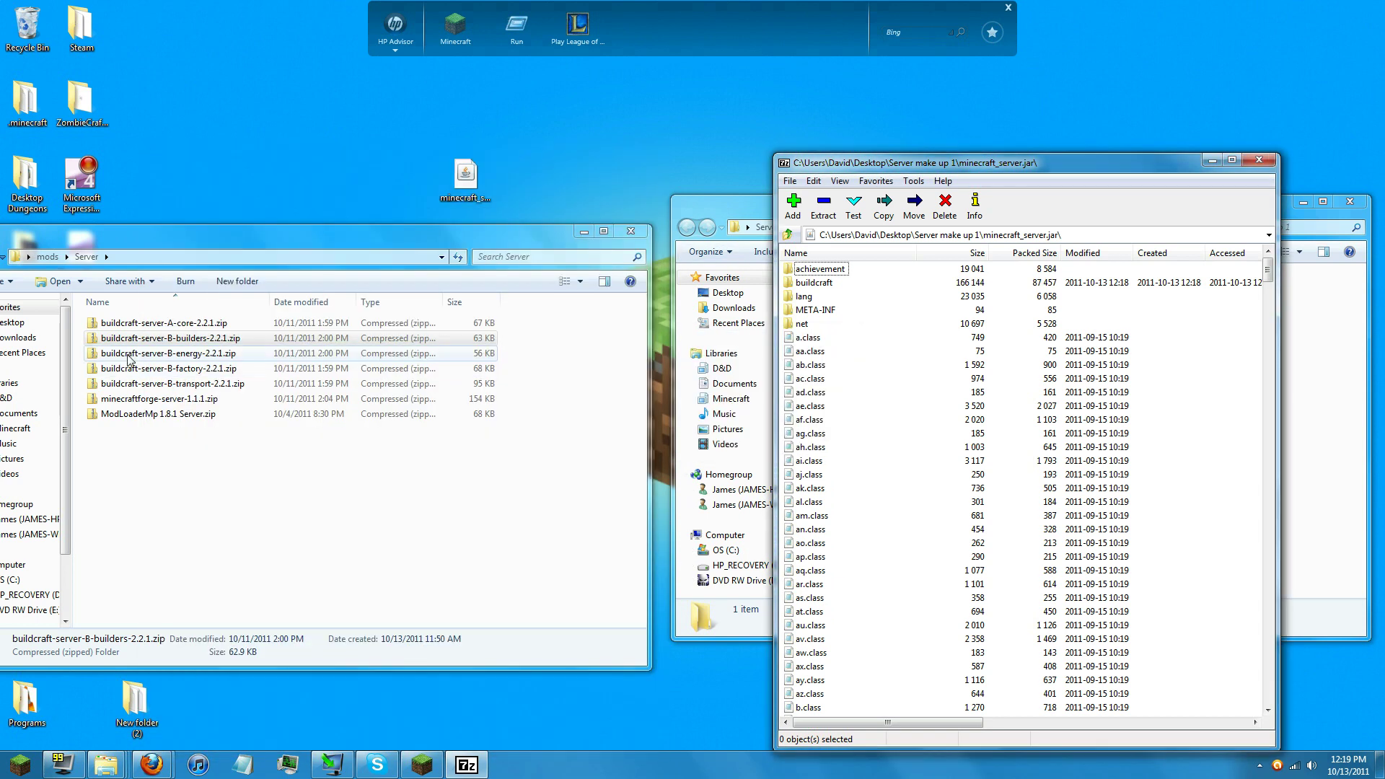
right_click(128, 353)
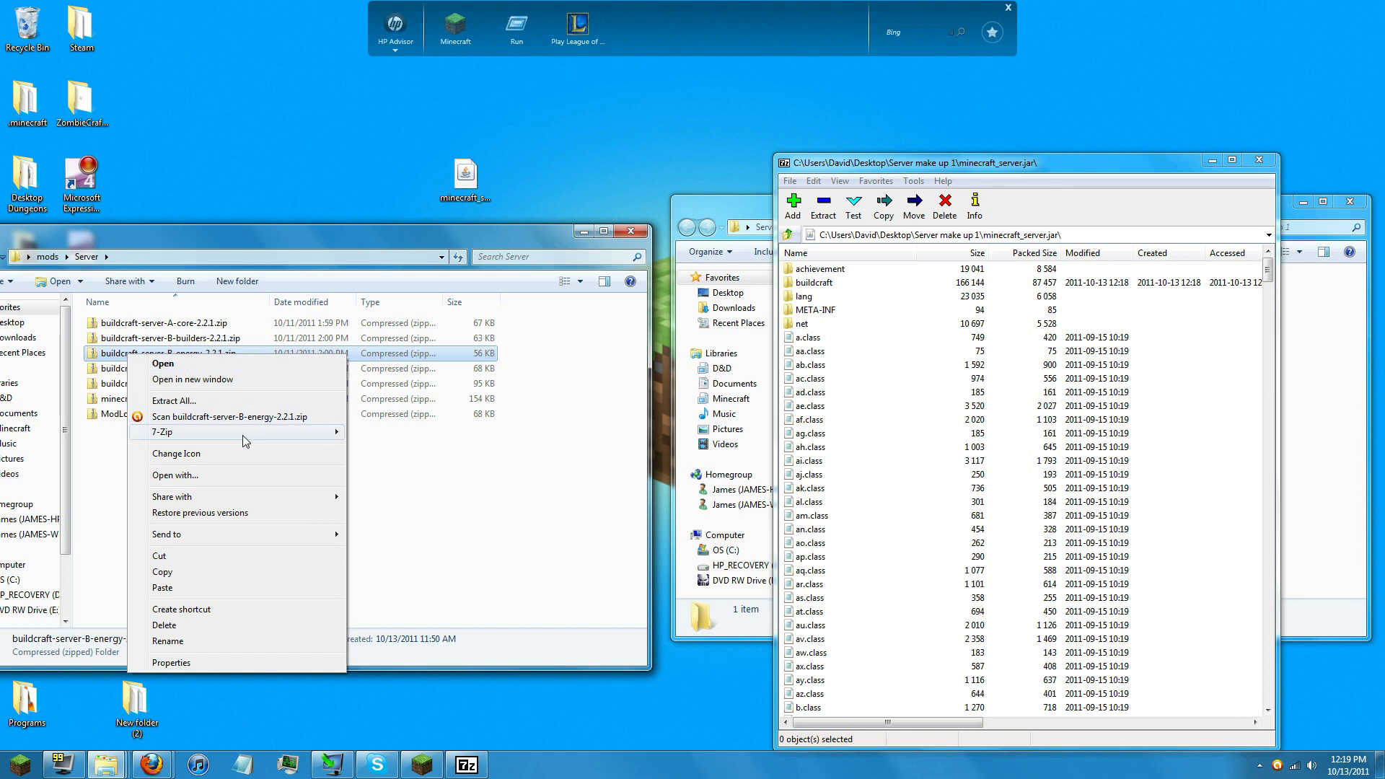
mouse_move(314, 432)
left_click(399, 432)
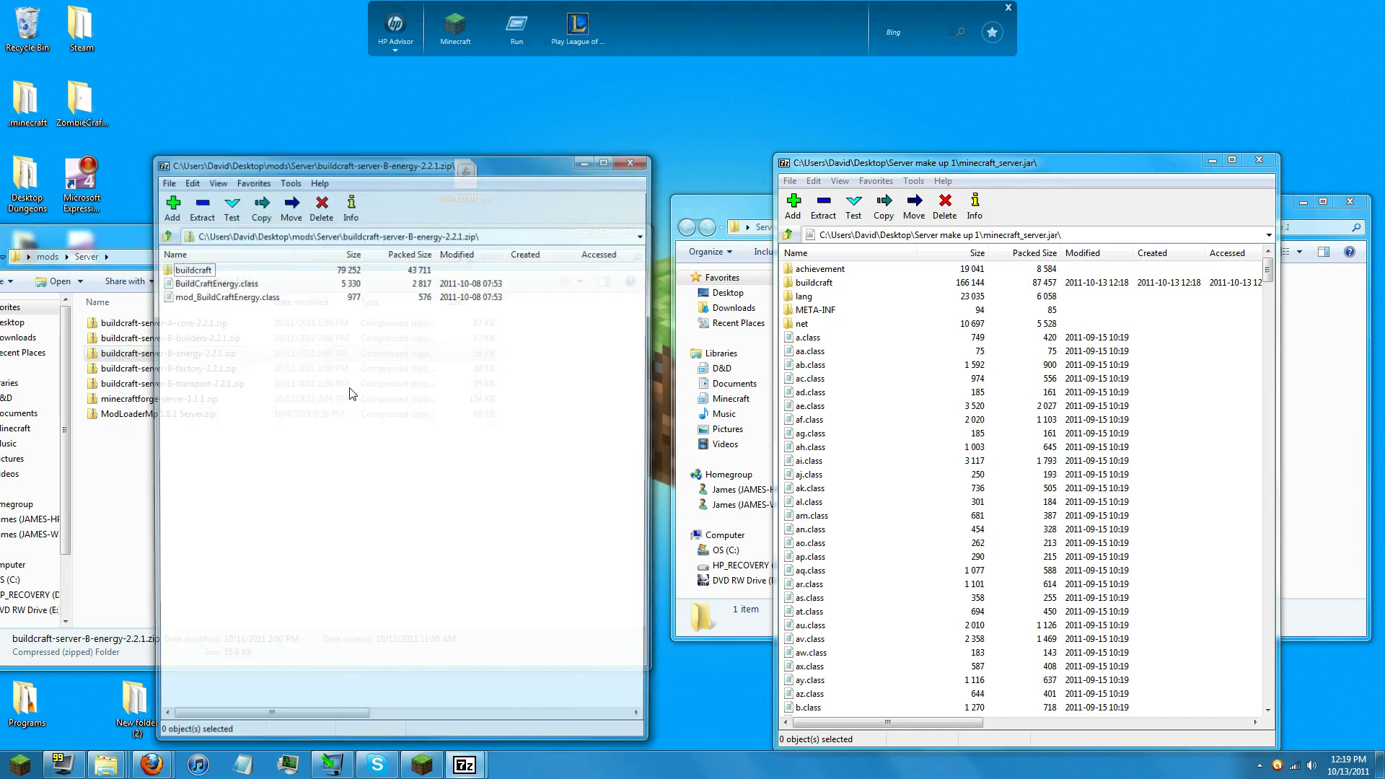
left_click_drag(333, 402, 888, 510)
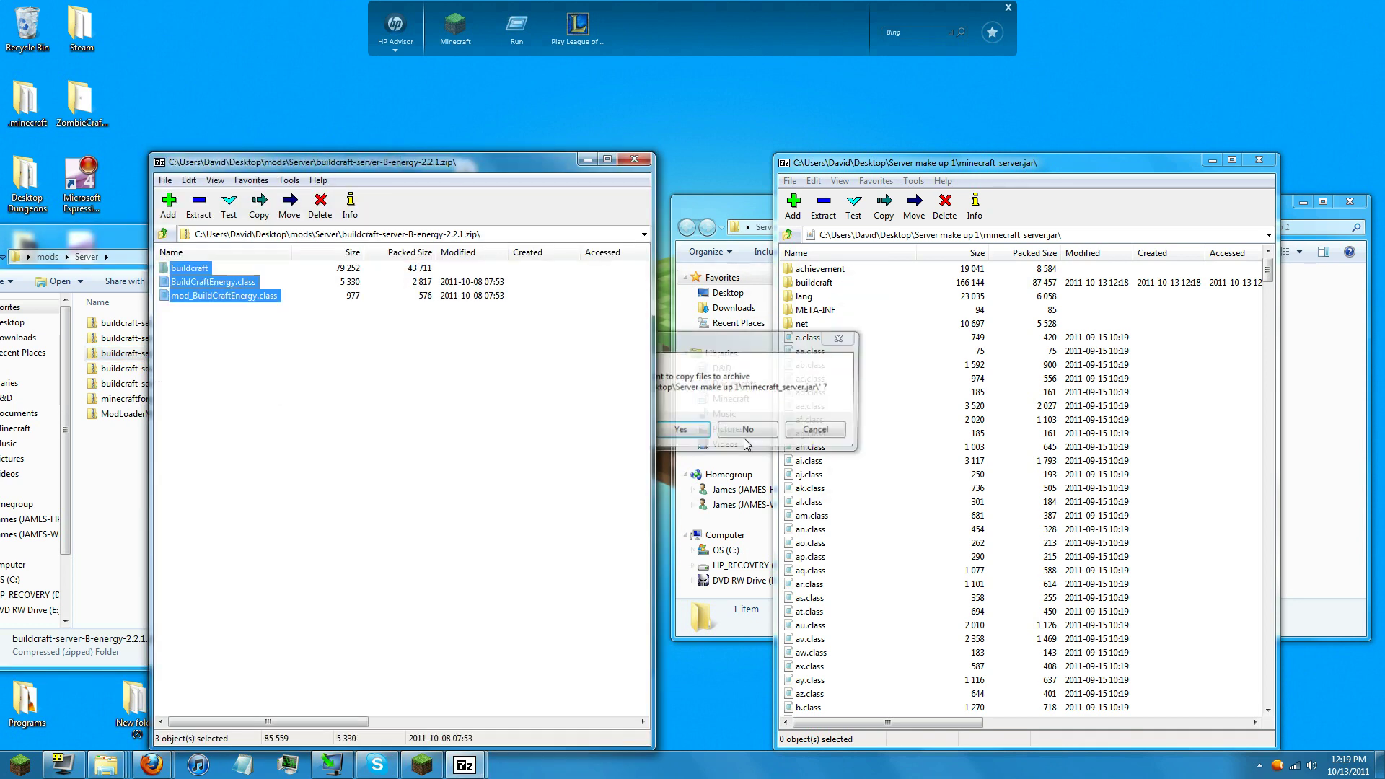
left_click(680, 430)
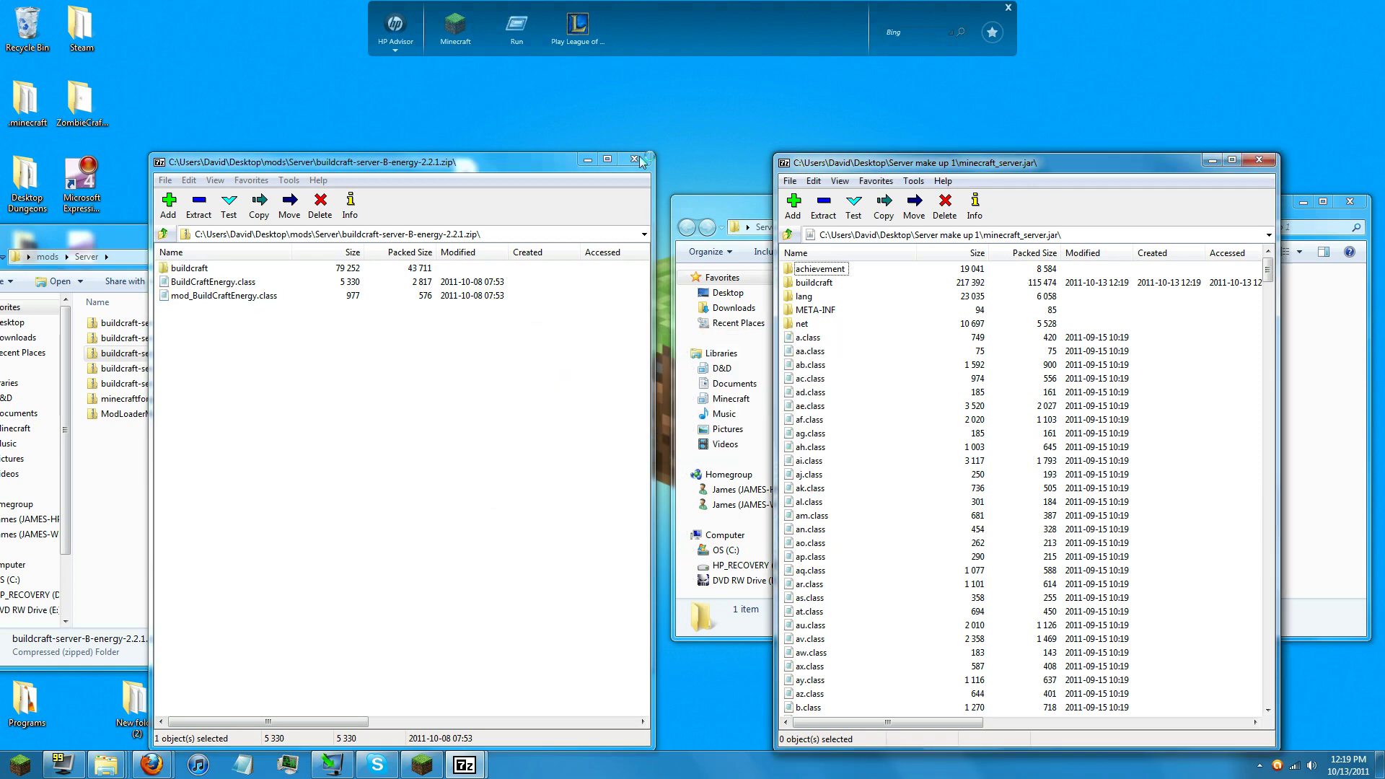
left_click(638, 160)
Reopen the energy zip and copy its three entries into the jar again.
right_click(250, 365)
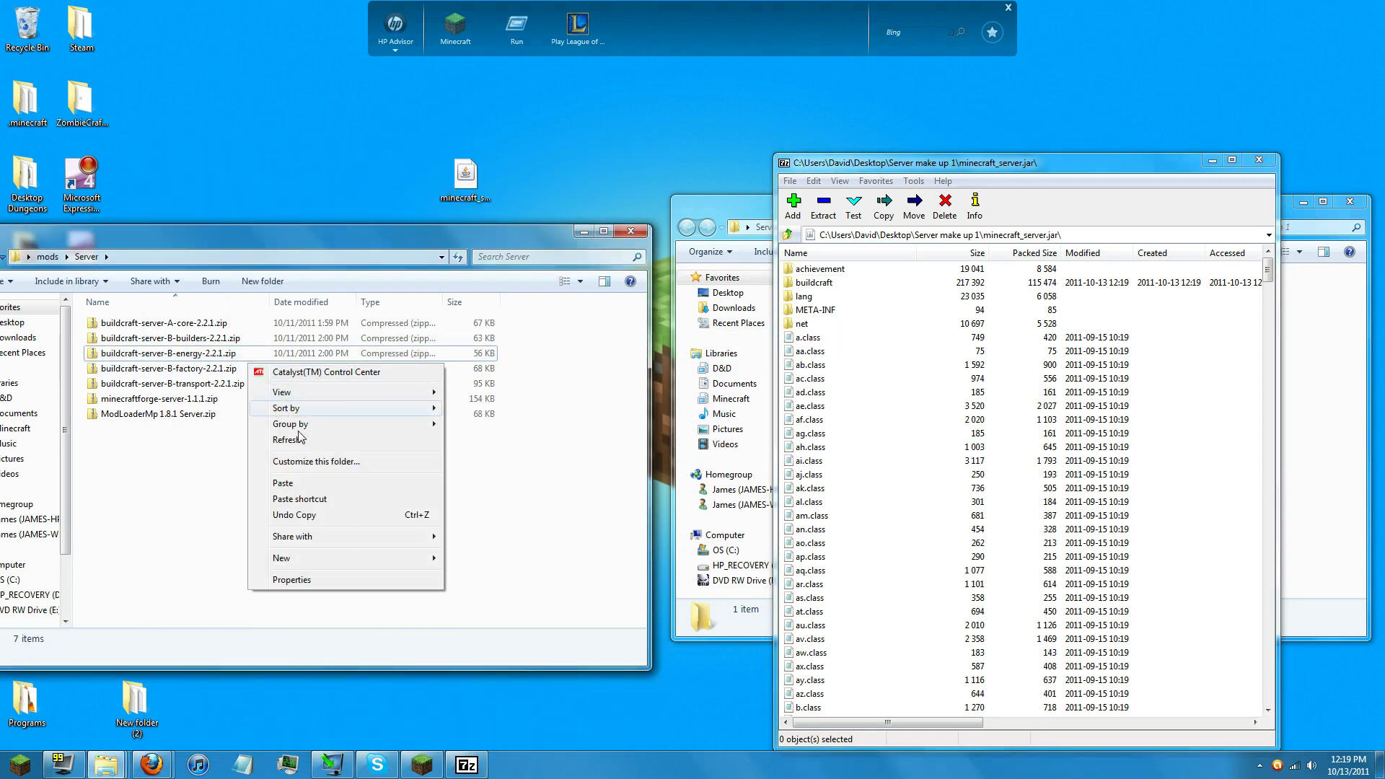
right_click(167, 354)
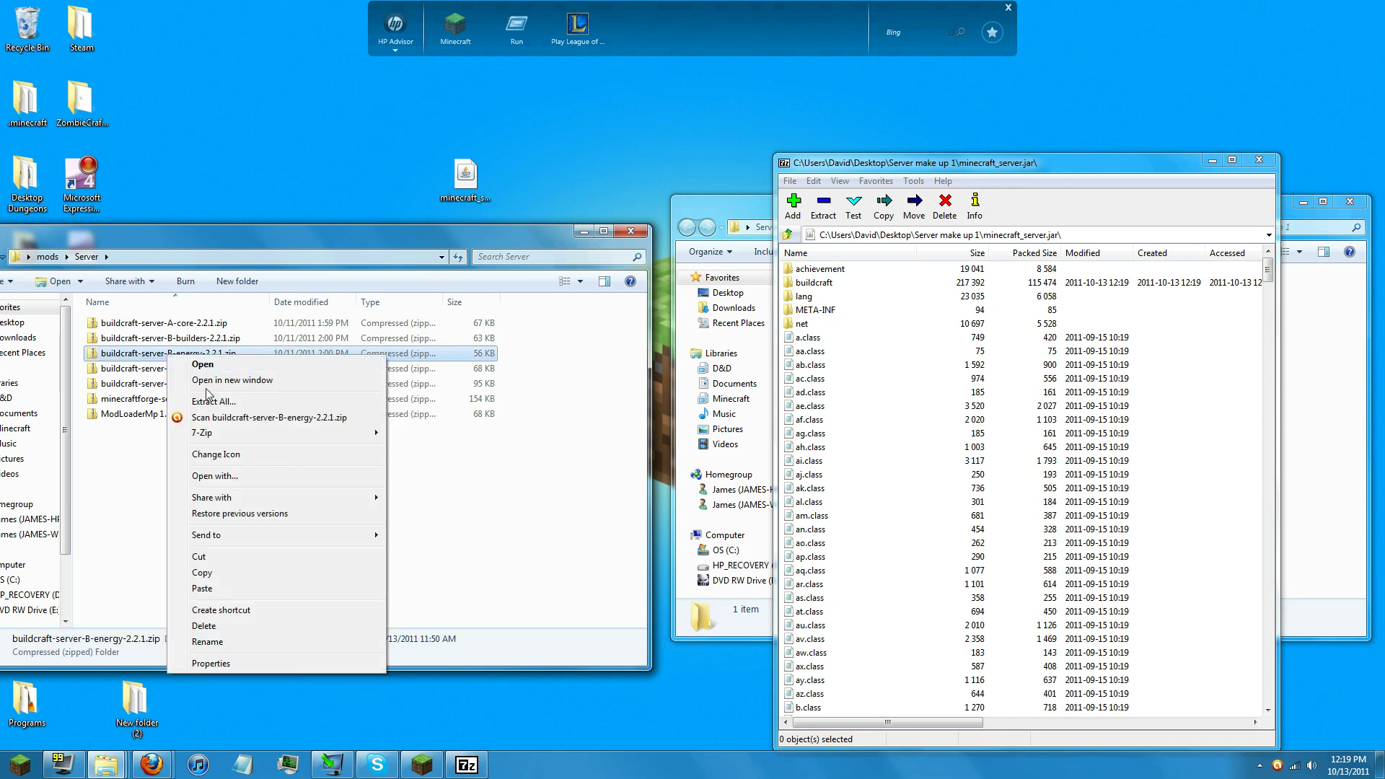
mouse_move(238, 432)
left_click(426, 433)
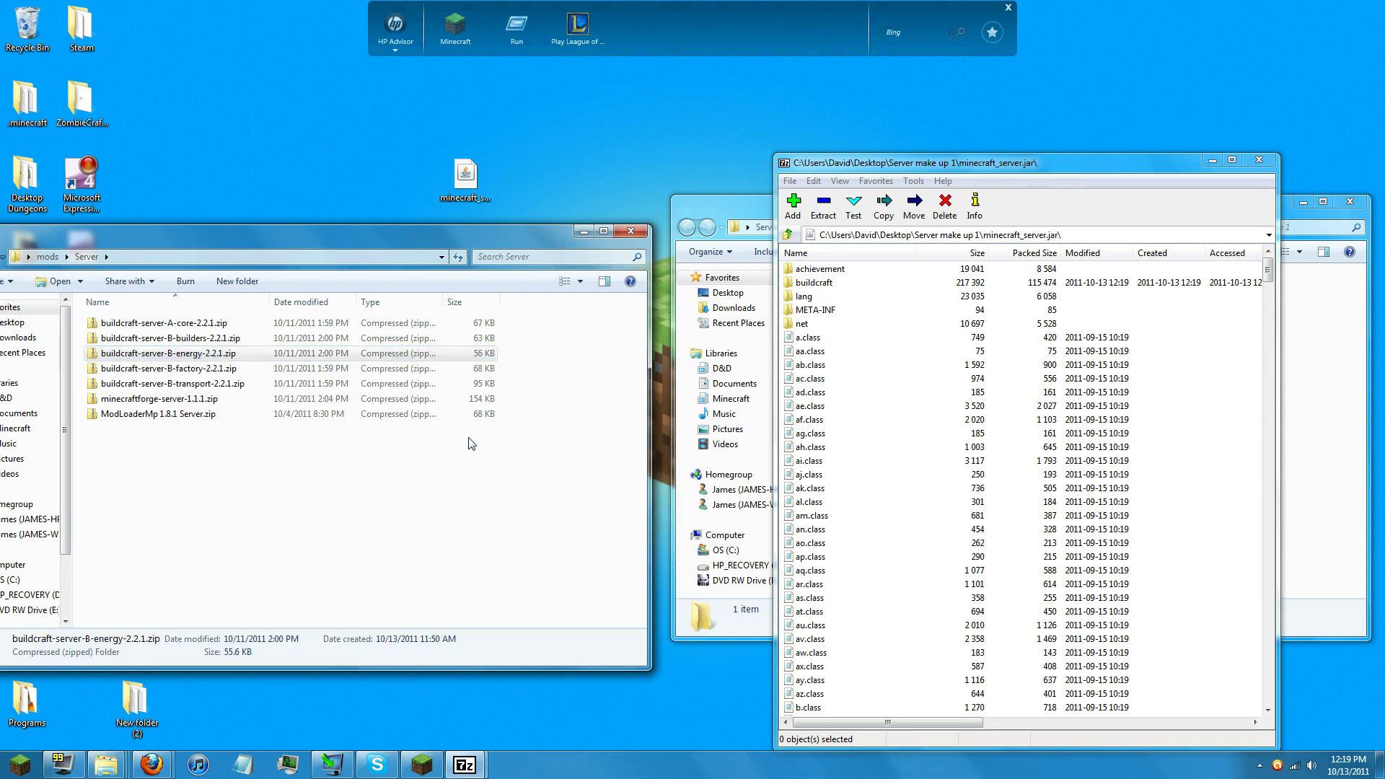
left_click_drag(271, 352, 879, 492)
key("Return")
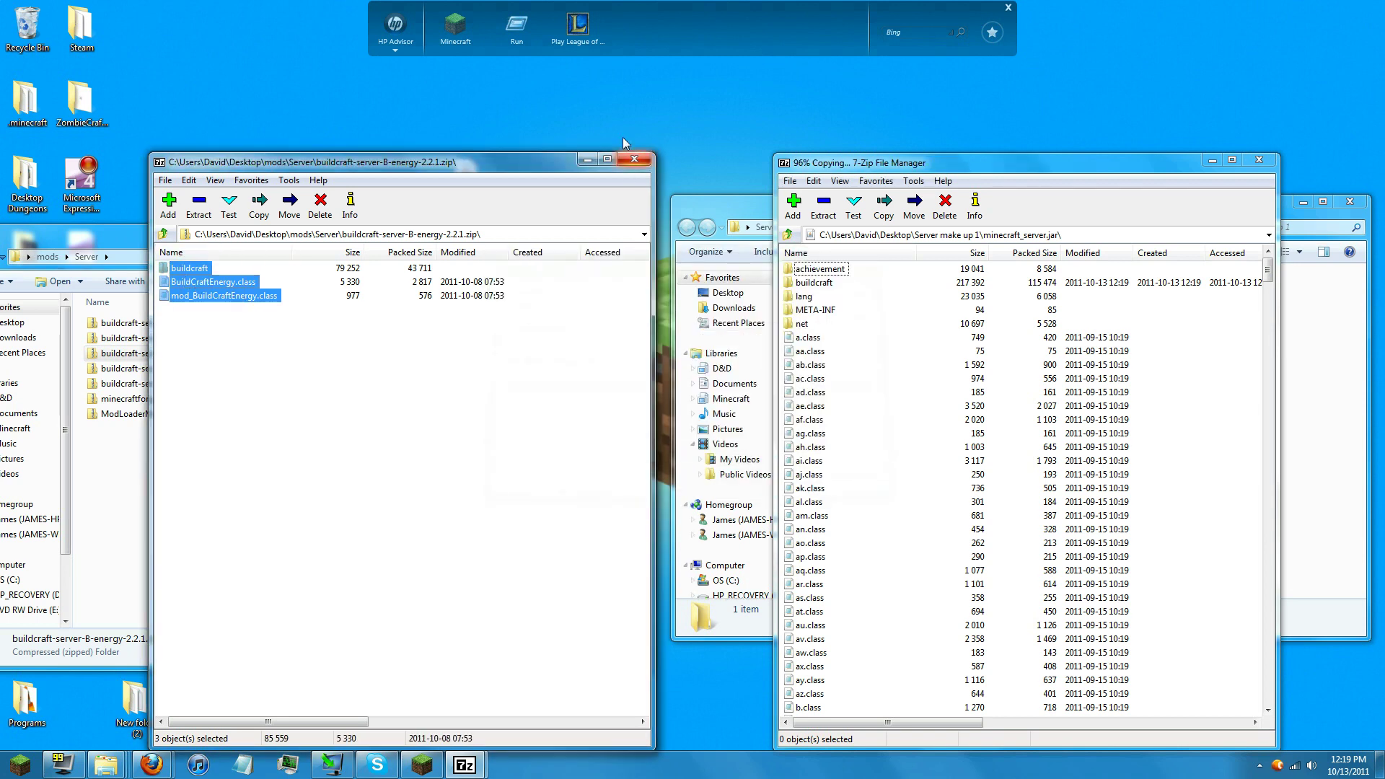
left_click(634, 159)
Copy the three BuildCraft factory entries into minecraft_server.jar.
right_click(189, 369)
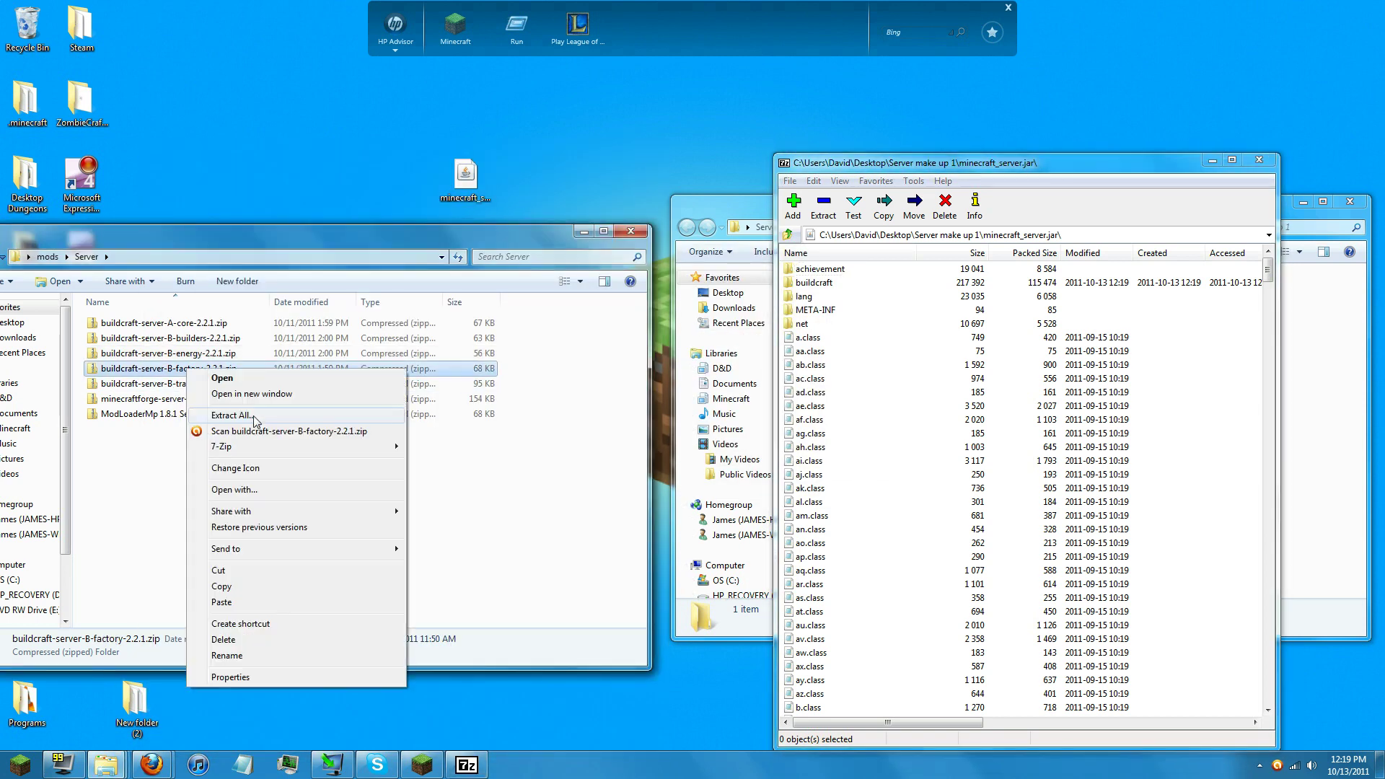
left_click(433, 446)
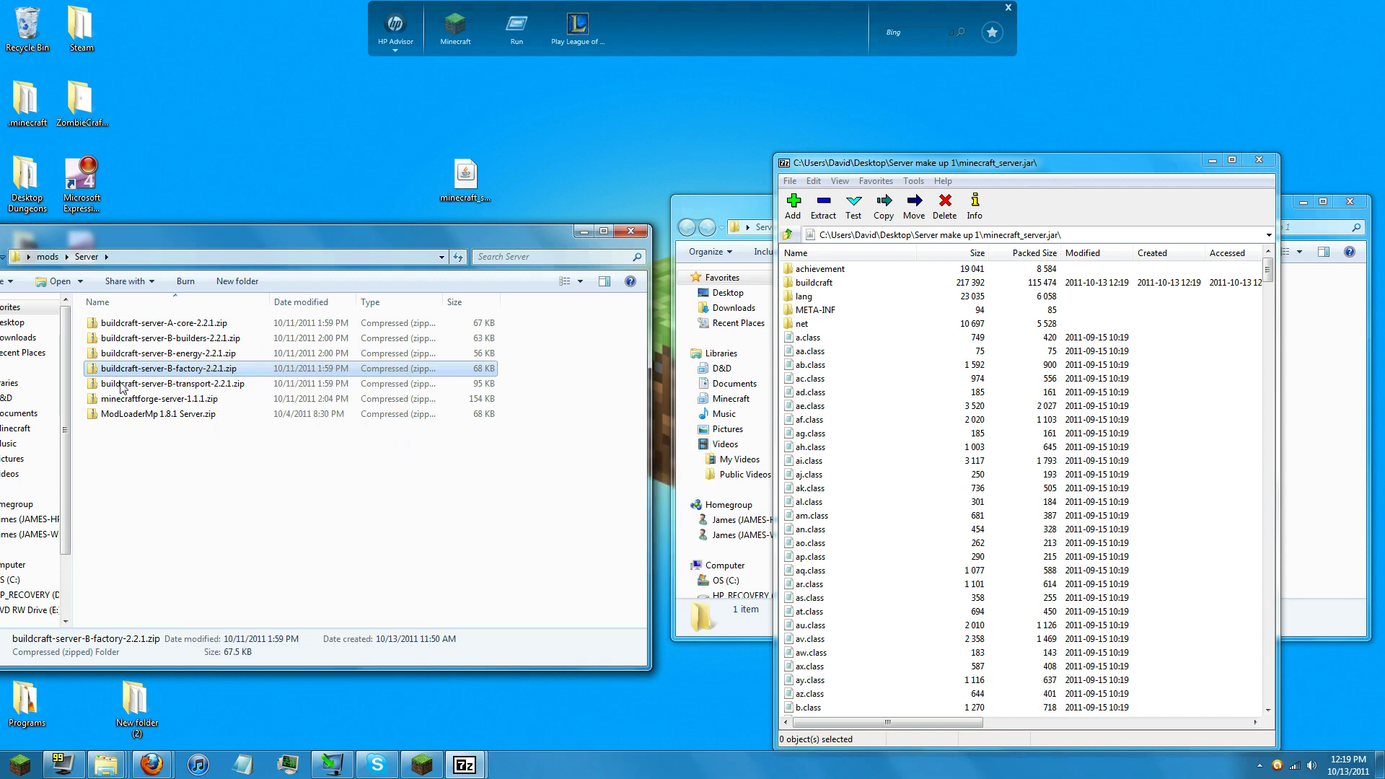
left_click_drag(229, 430, 837, 408)
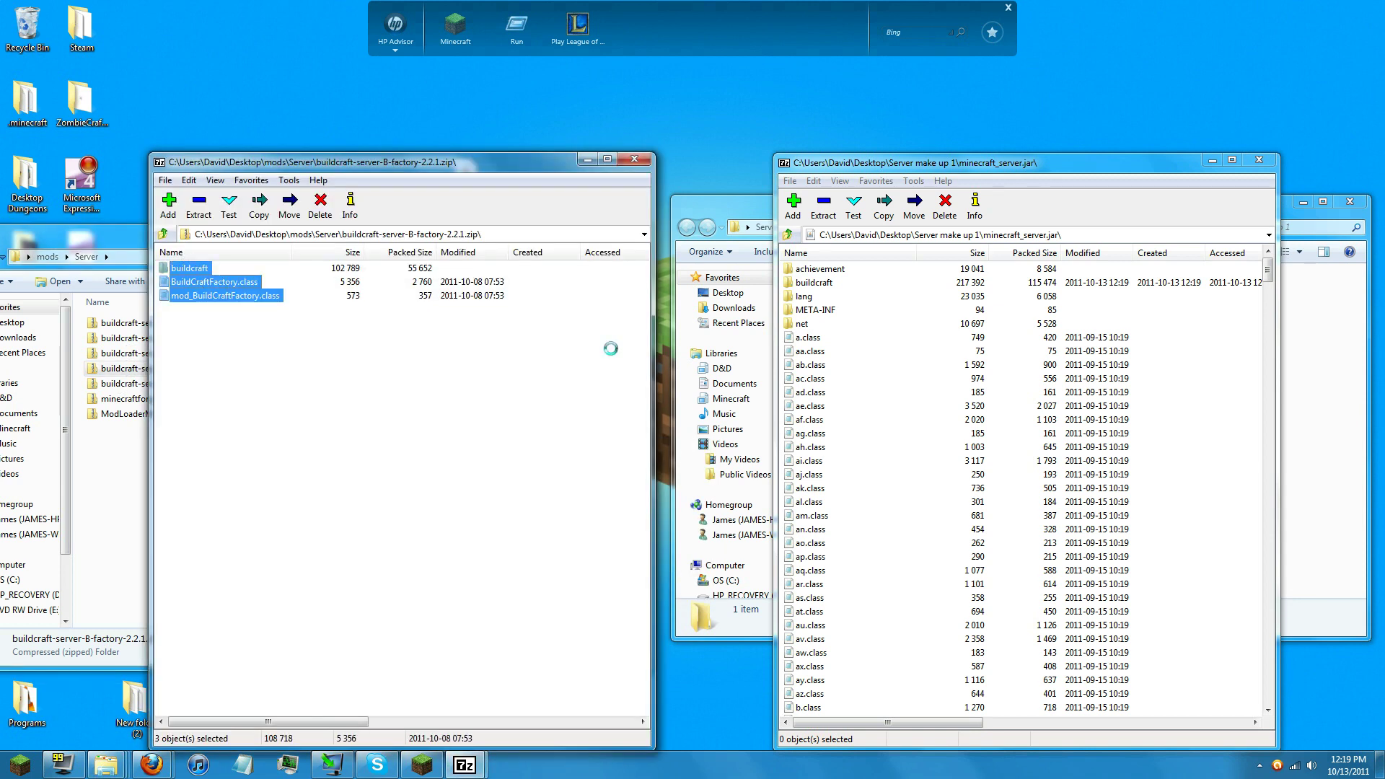
key("Return")
left_click(163, 234)
Copy the three BuildCraft transport entries into minecraft_server.jar.
left_click(189, 308)
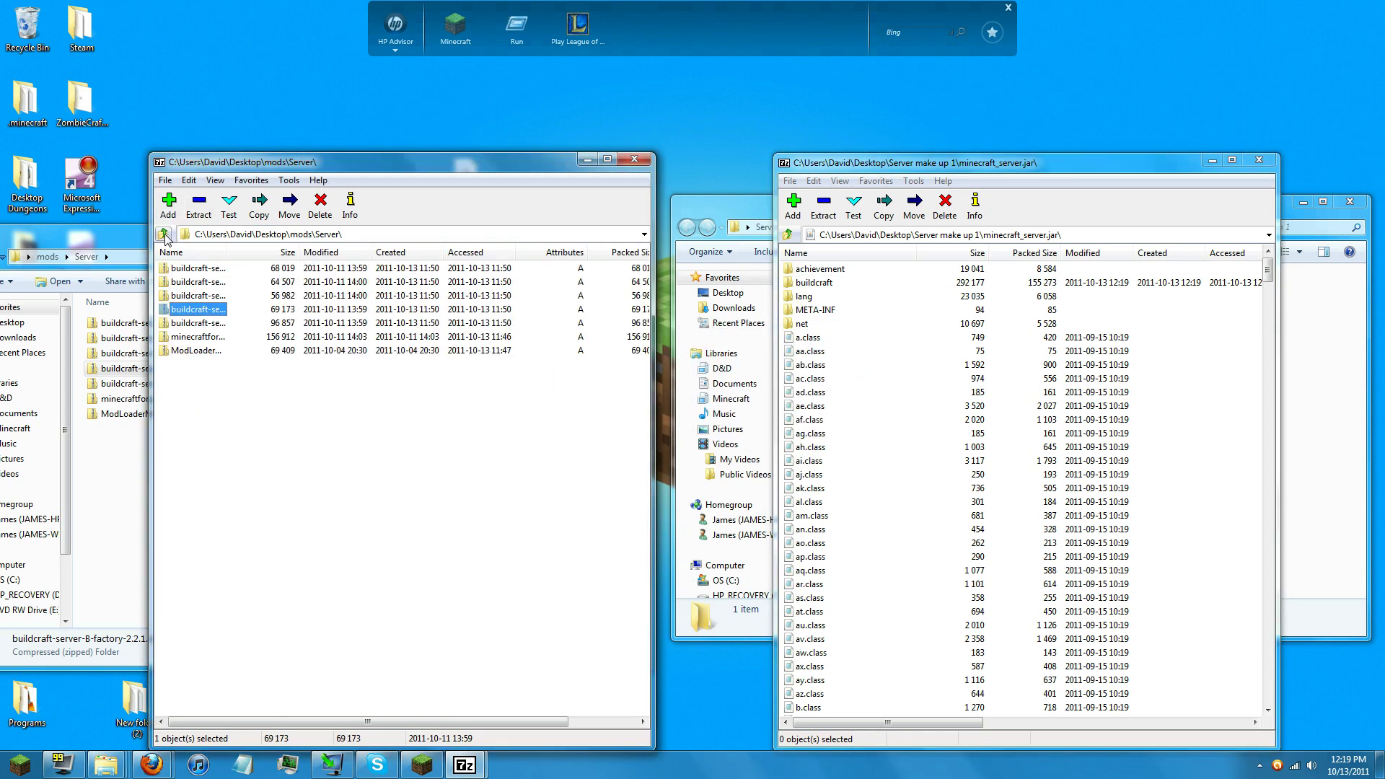
double_click(195, 323)
left_click_drag(193, 320, 155, 260)
left_click_drag(189, 281, 227, 308)
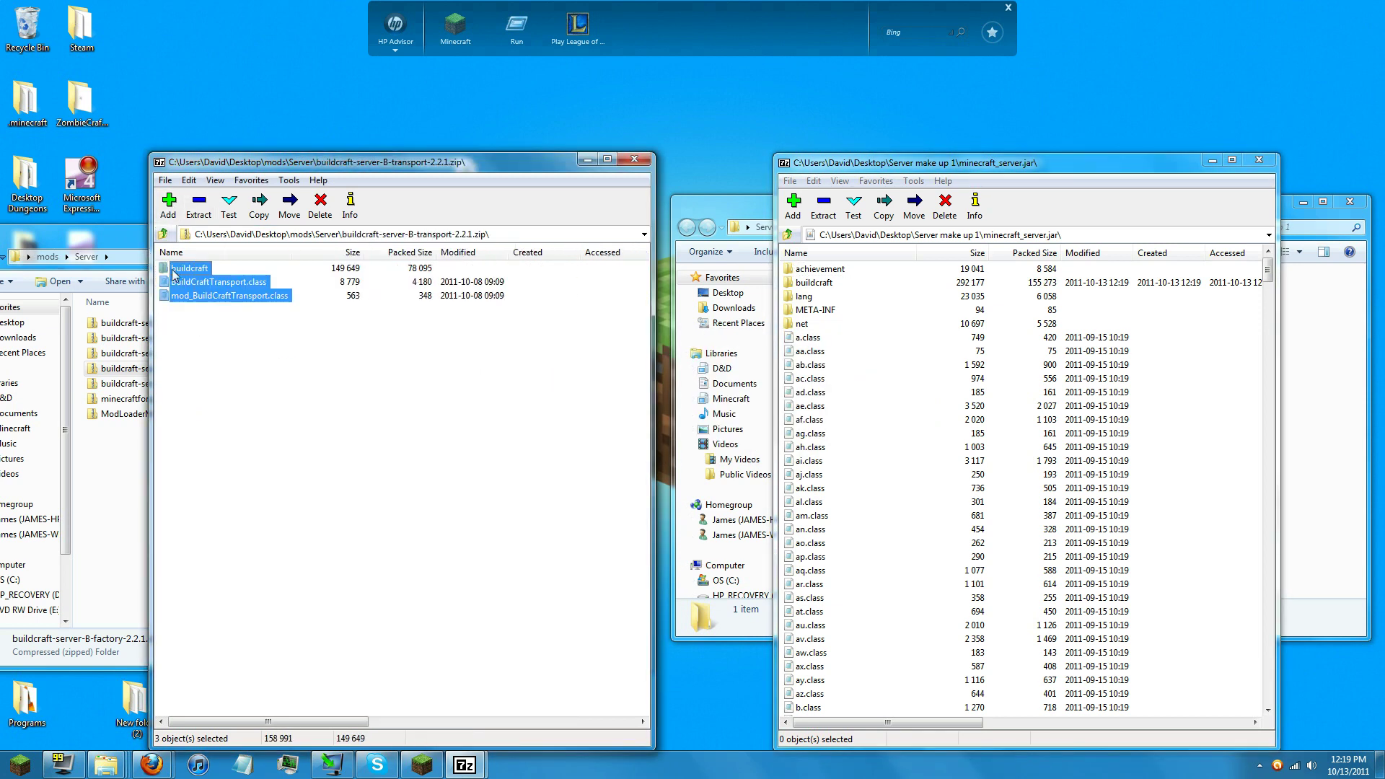
left_click_drag(892, 477, 893, 478)
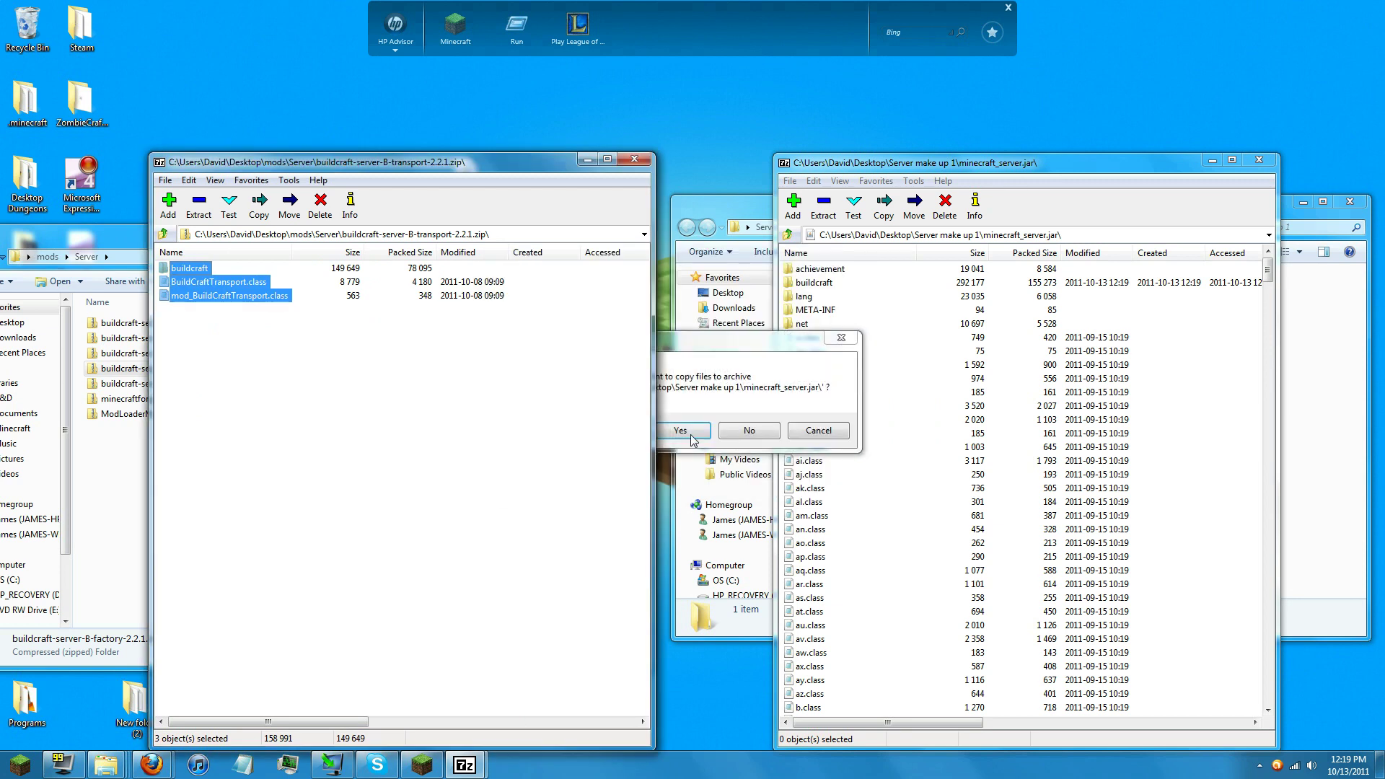
left_click(690, 435)
left_click(163, 233)
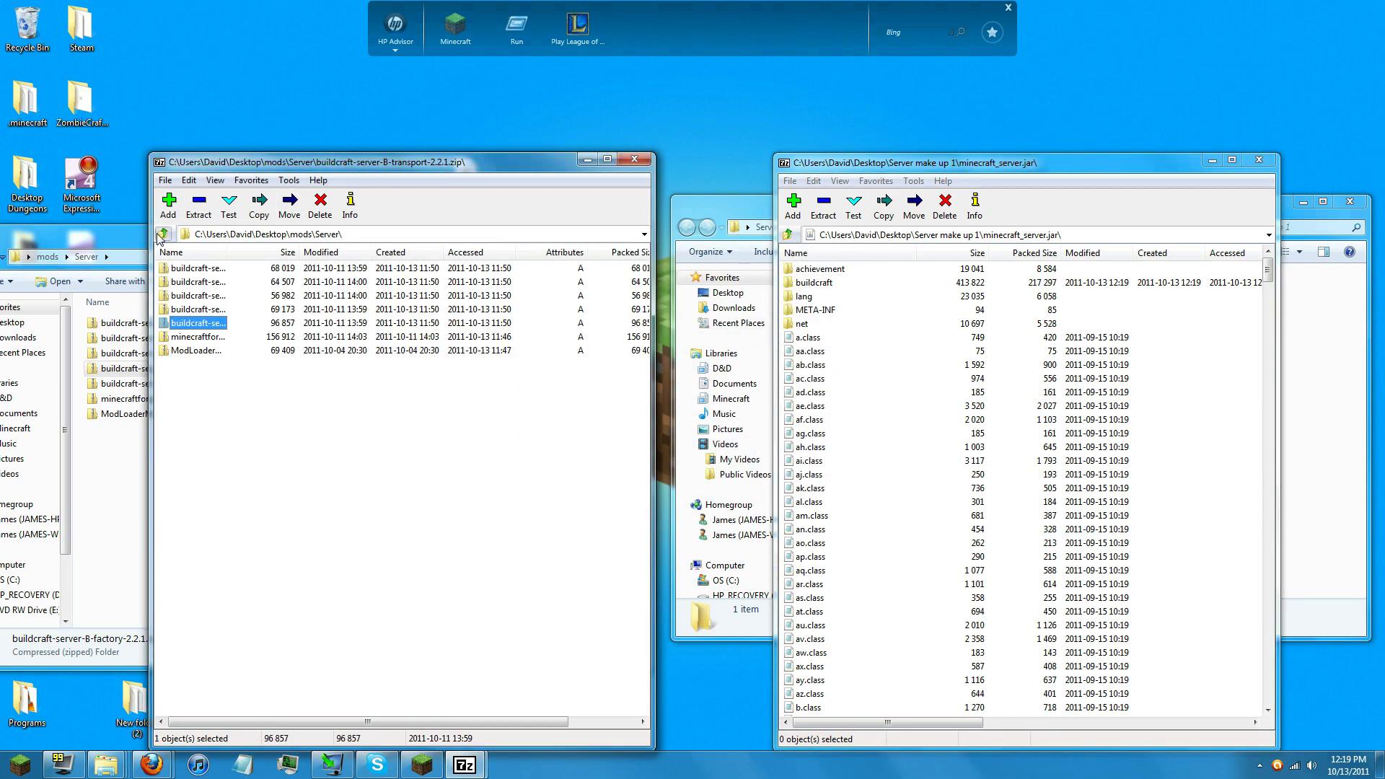
Copy all 40 files of minecraftforge-server-1.1.1.zip into minecraft_server.jar.
double_click(184, 337)
left_click_drag(225, 267, 142, 507)
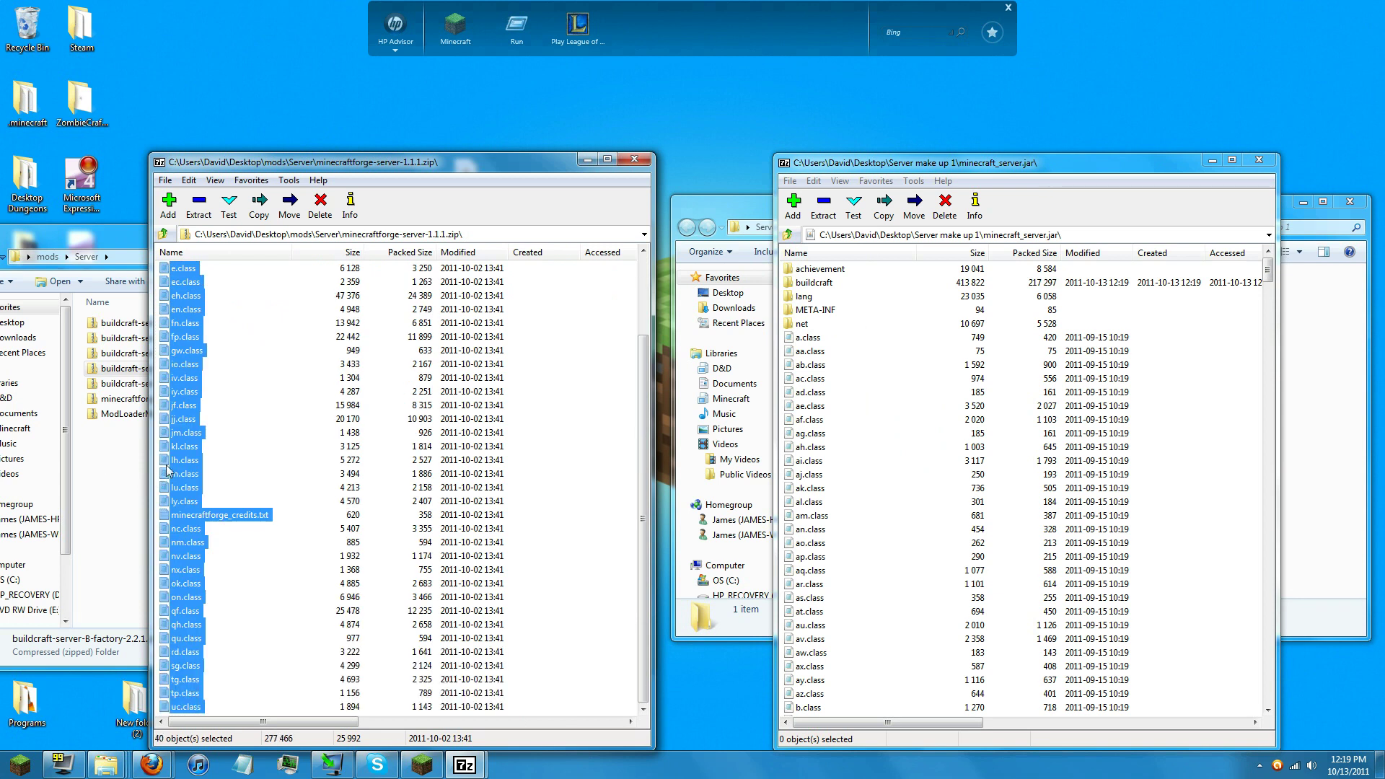
left_click_drag(311, 473, 911, 482)
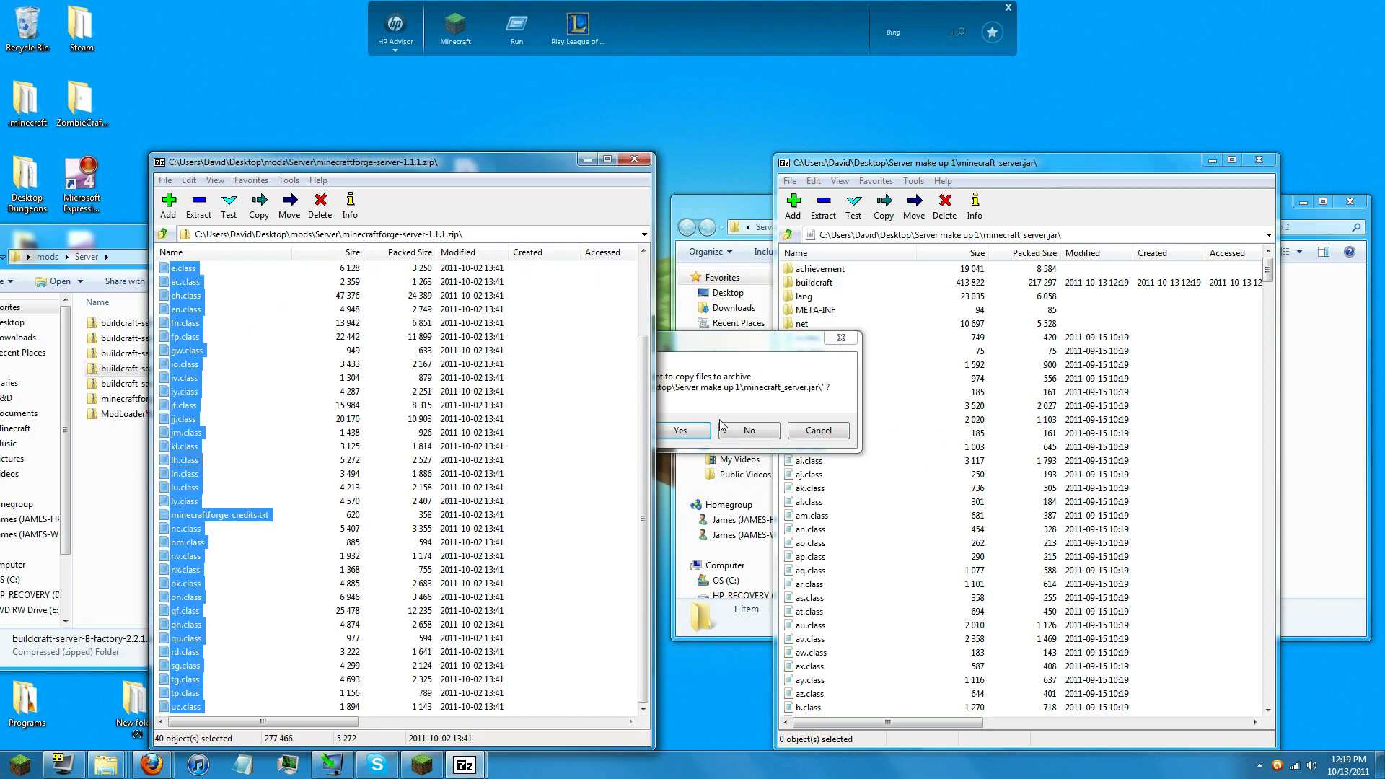
left_click(709, 431)
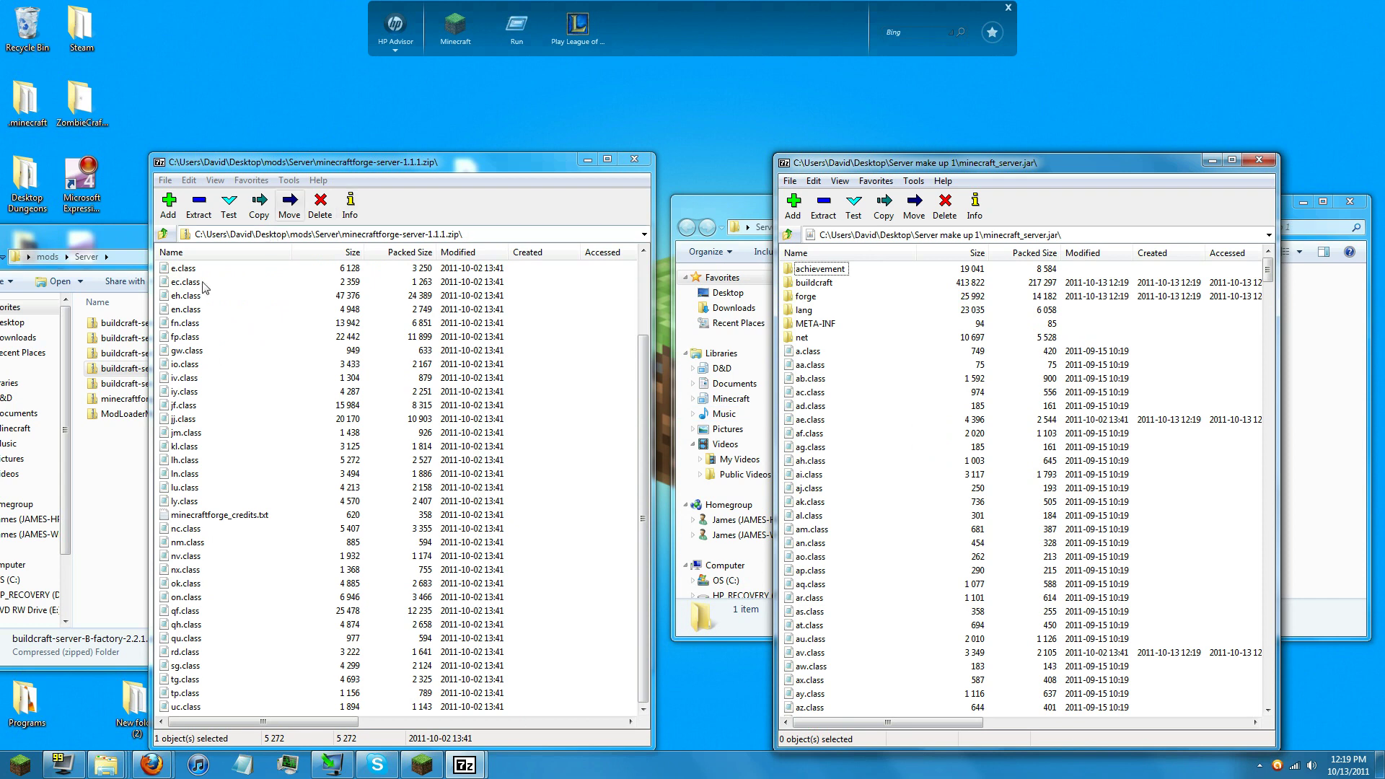
left_click(162, 235)
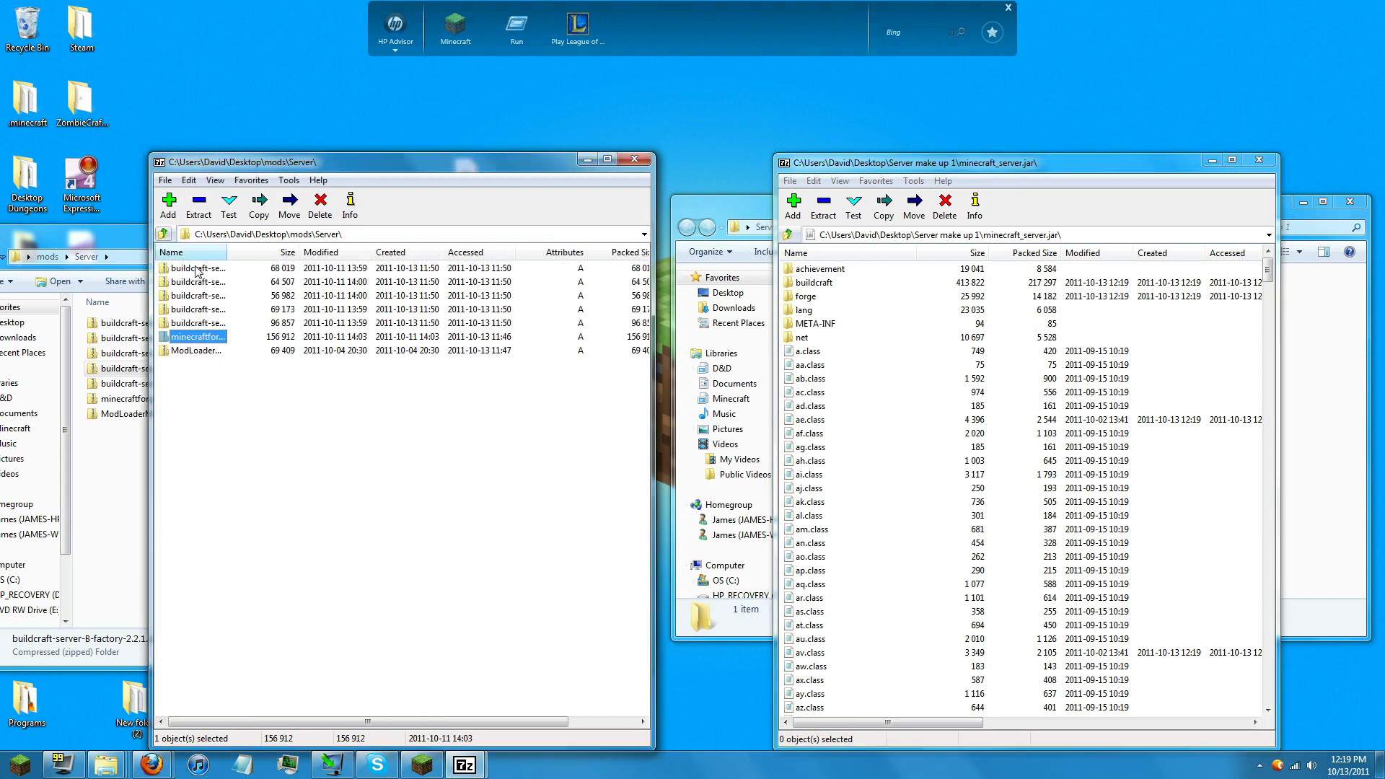
Copy all 21 ModLoaderMp 1.8.1 Server.zip entries into the jar and close its archive window.
double_click(193, 351)
left_click_drag(203, 570, 161, 304)
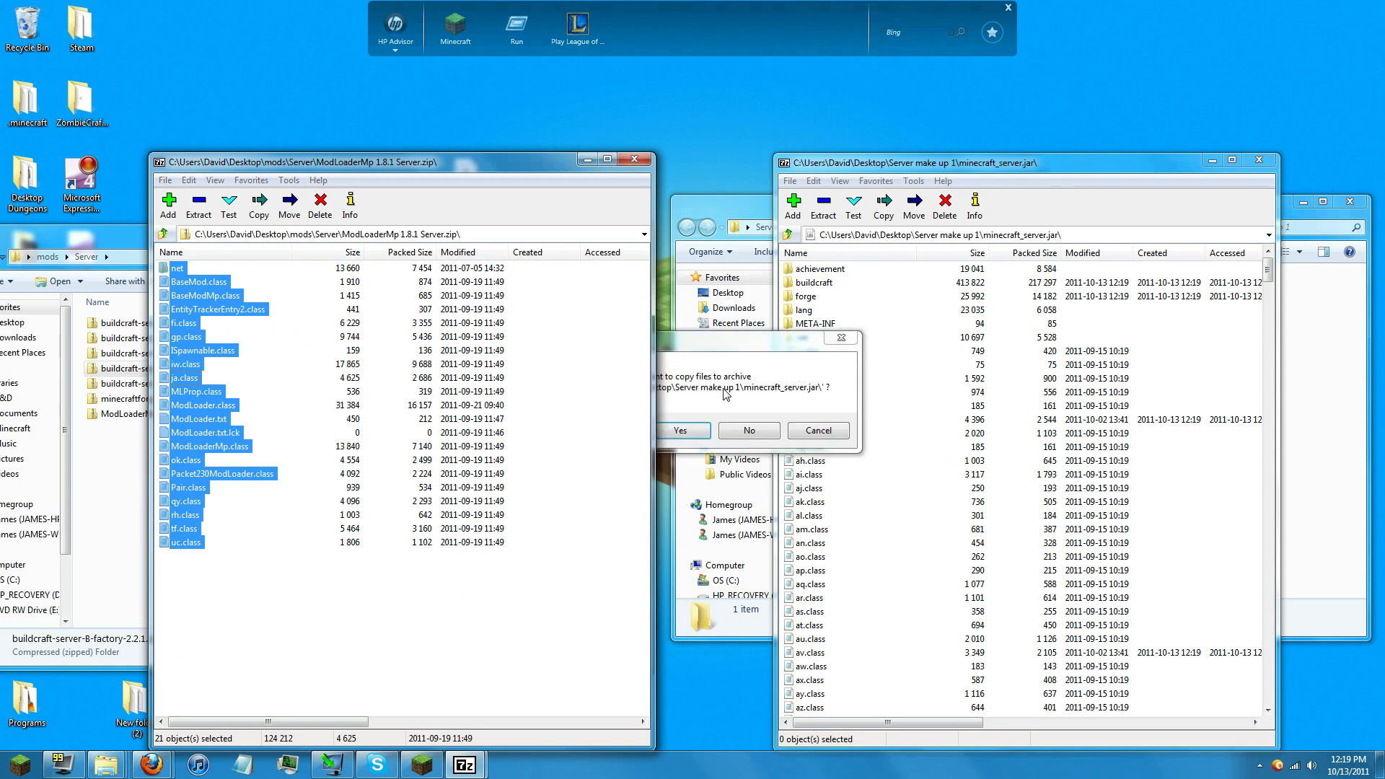
left_click(679, 438)
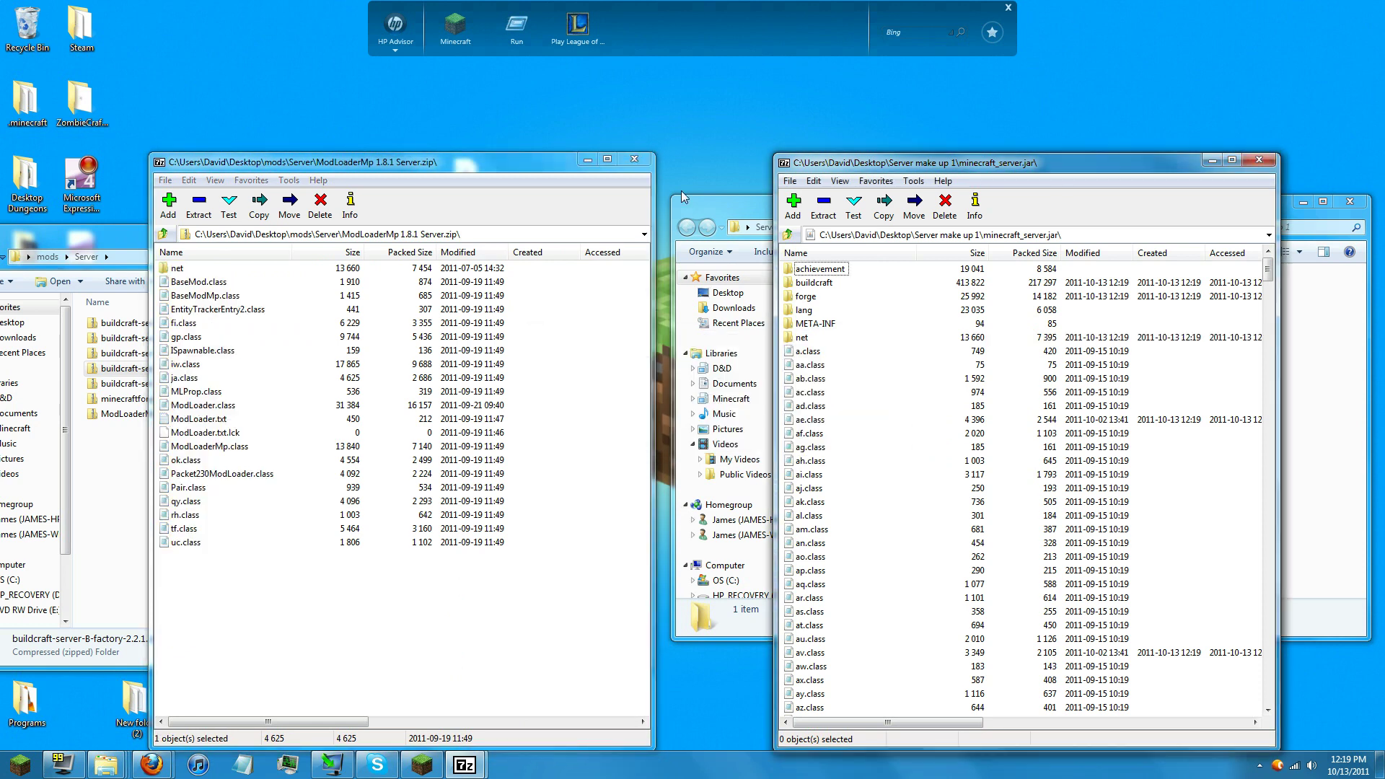
left_click(635, 159)
Close the jar archive and start the modded minecraft_server.jar from Server make up 1.
left_click(1259, 160)
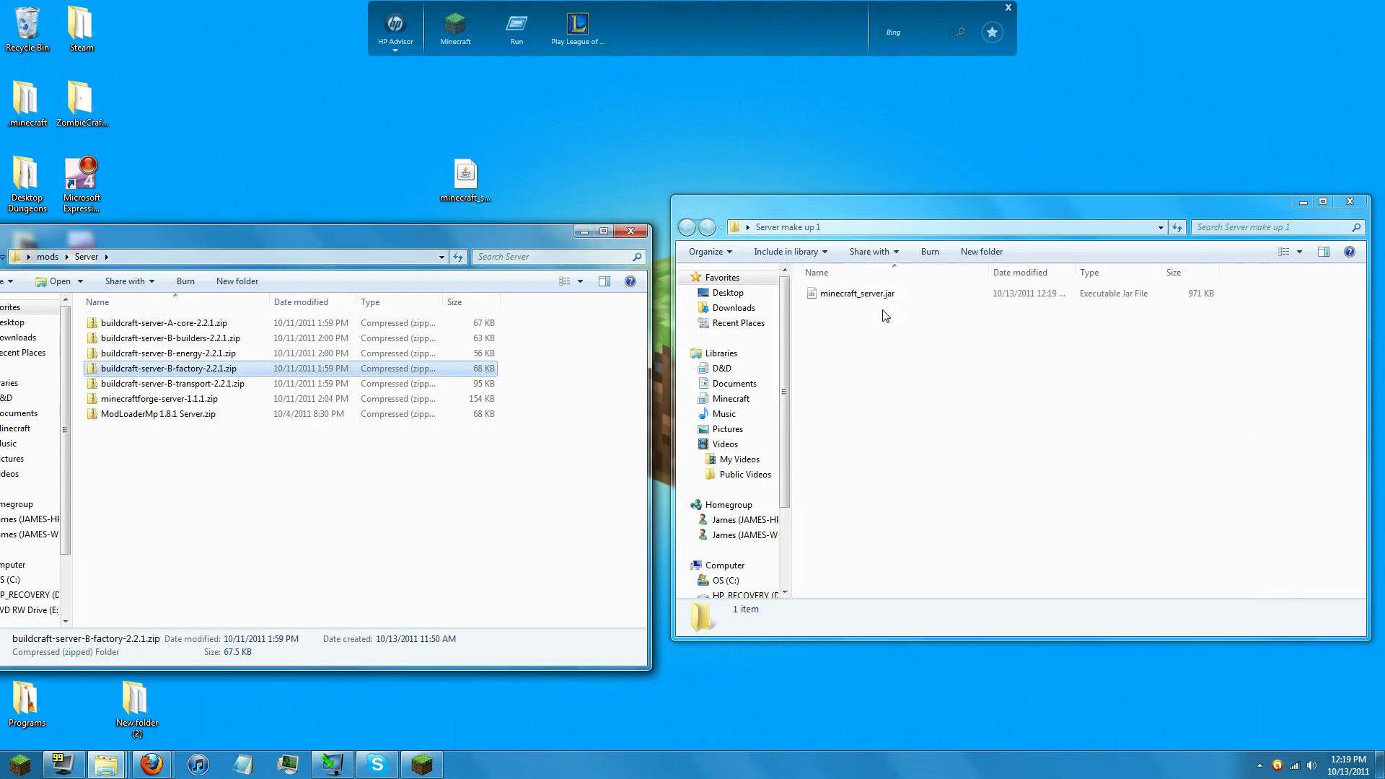
left_click(879, 295)
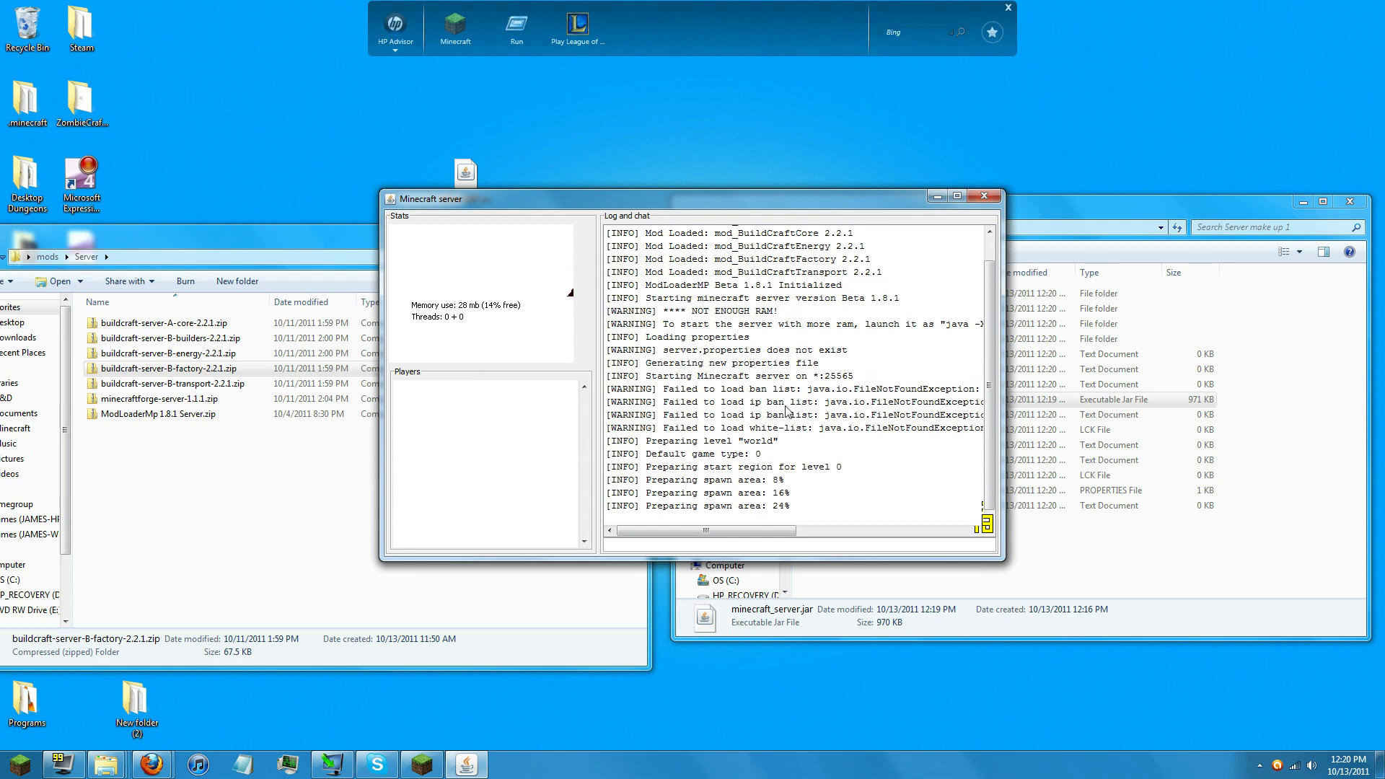
left_click(1075, 581)
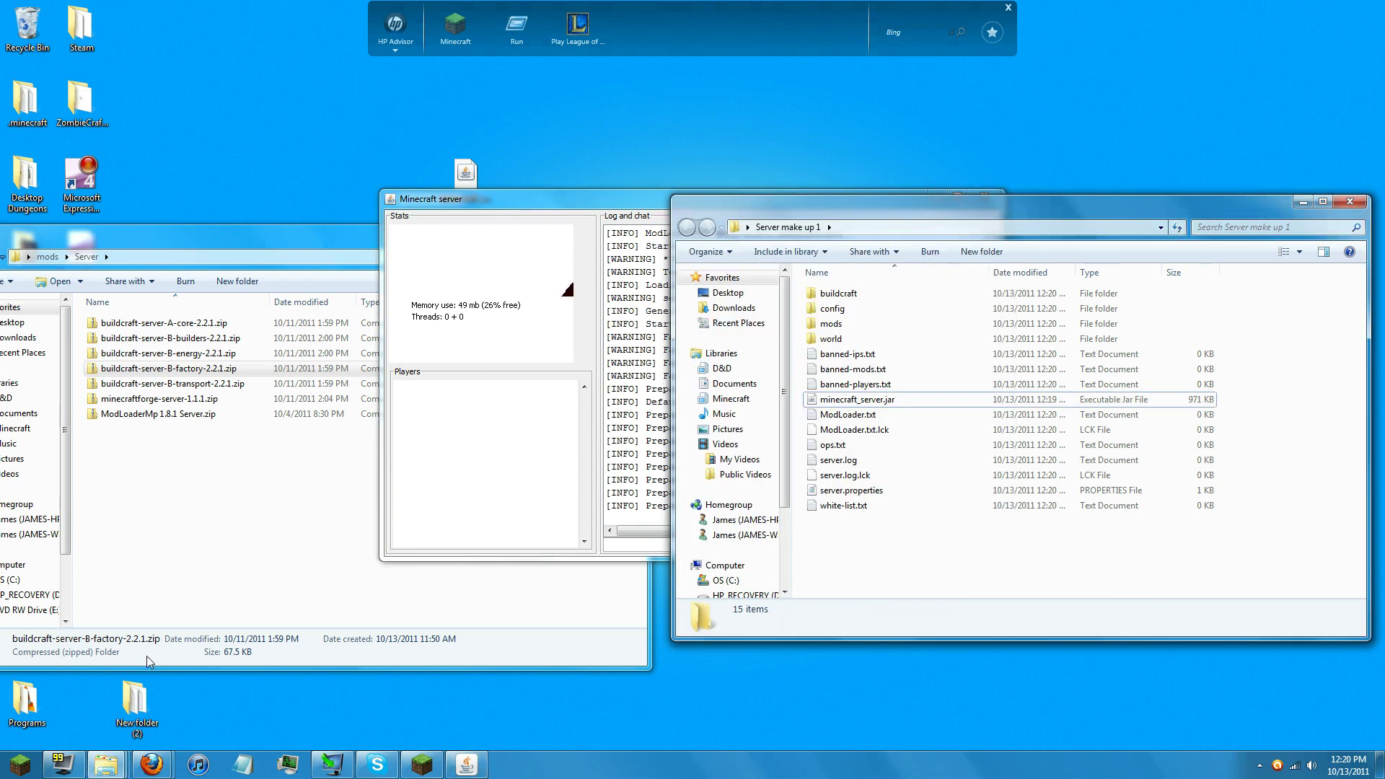
left_click_drag(160, 236, 284, 142)
Open the mods subfolder of New folder (2), holding the IndustrialCraft jar.
left_click(137, 632)
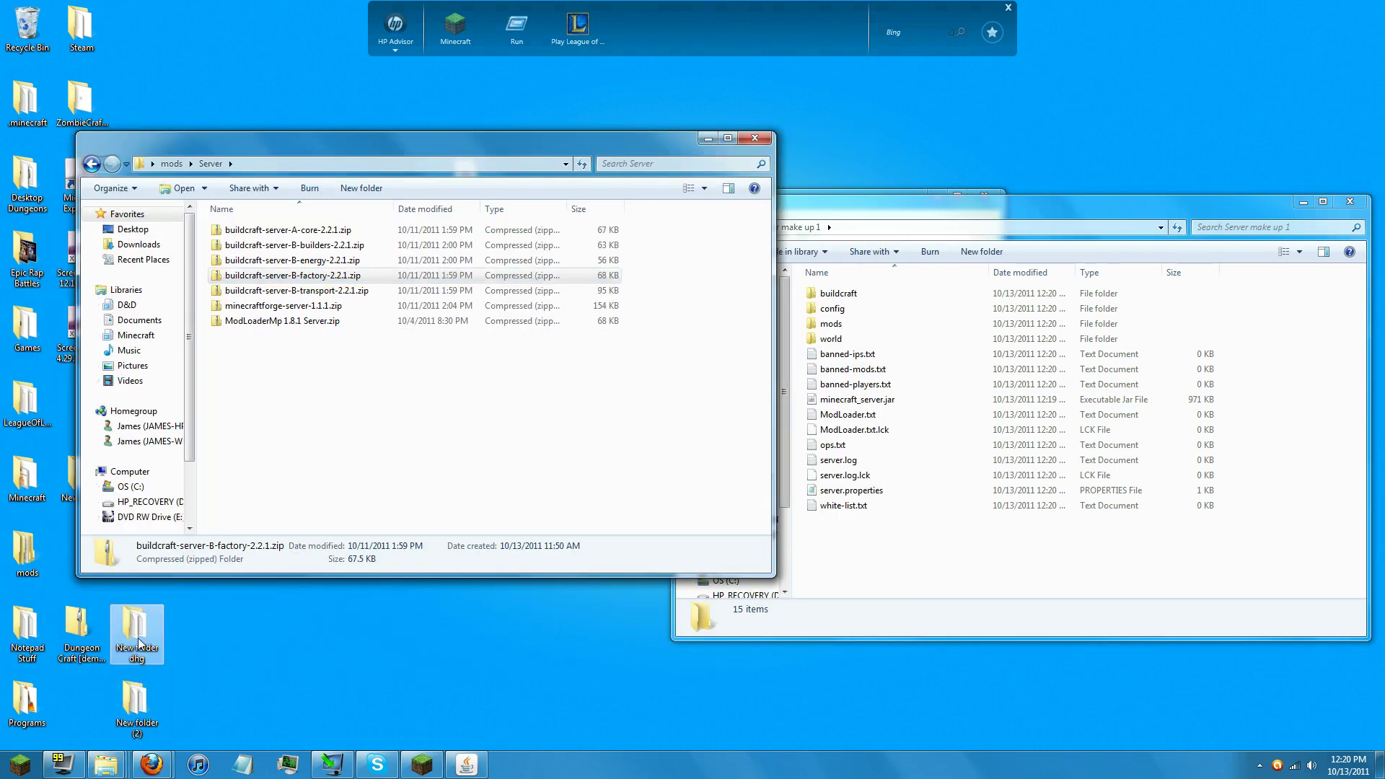
key("Return")
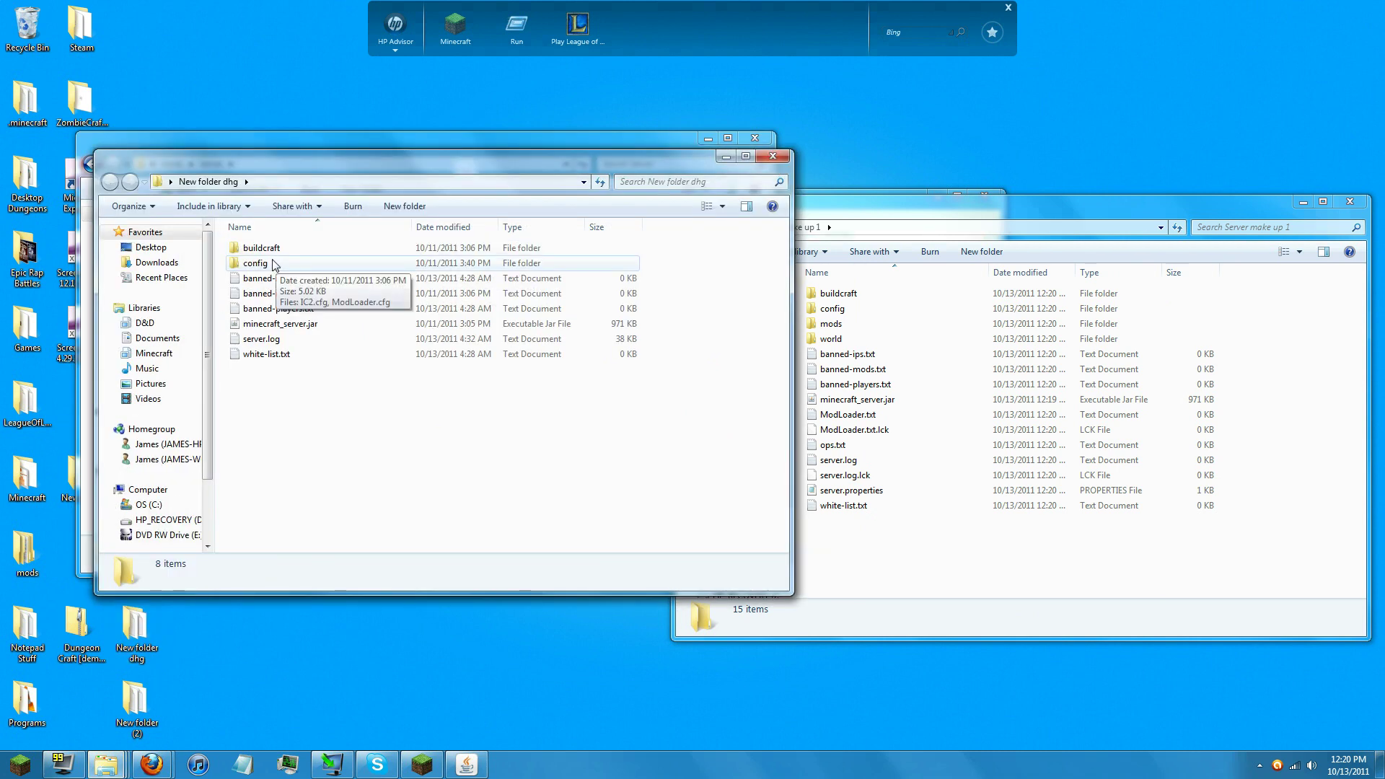
left_click(772, 155)
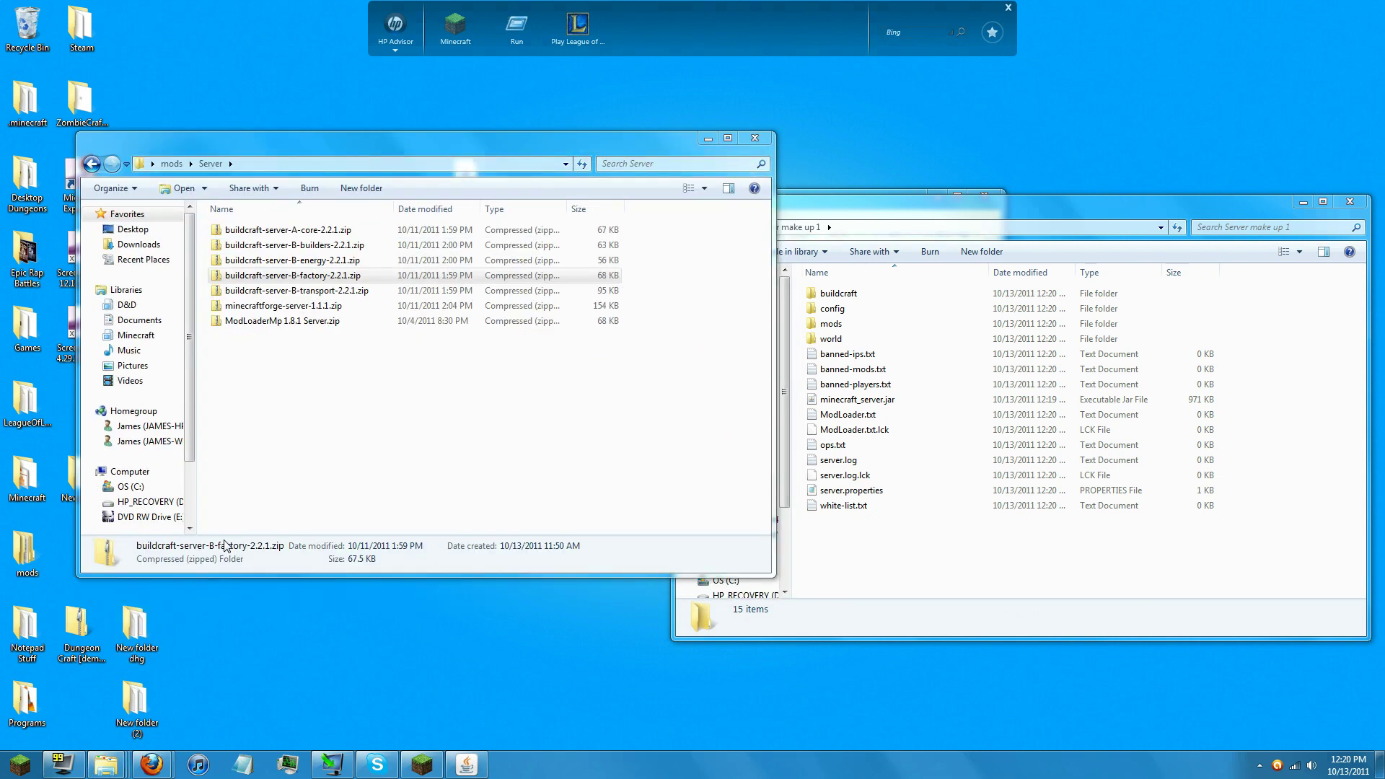
double_click(134, 696)
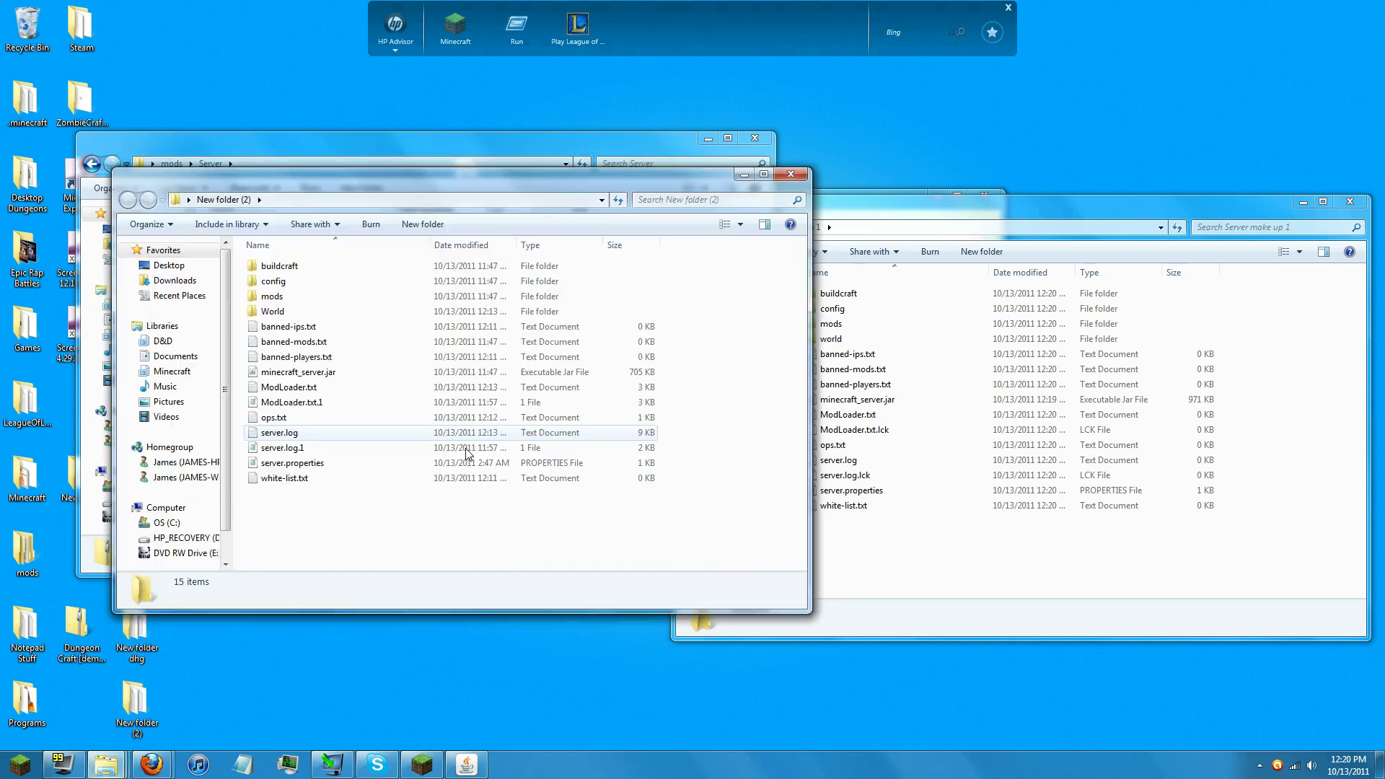
double_click(311, 299)
left_click_drag(422, 180, 299, 195)
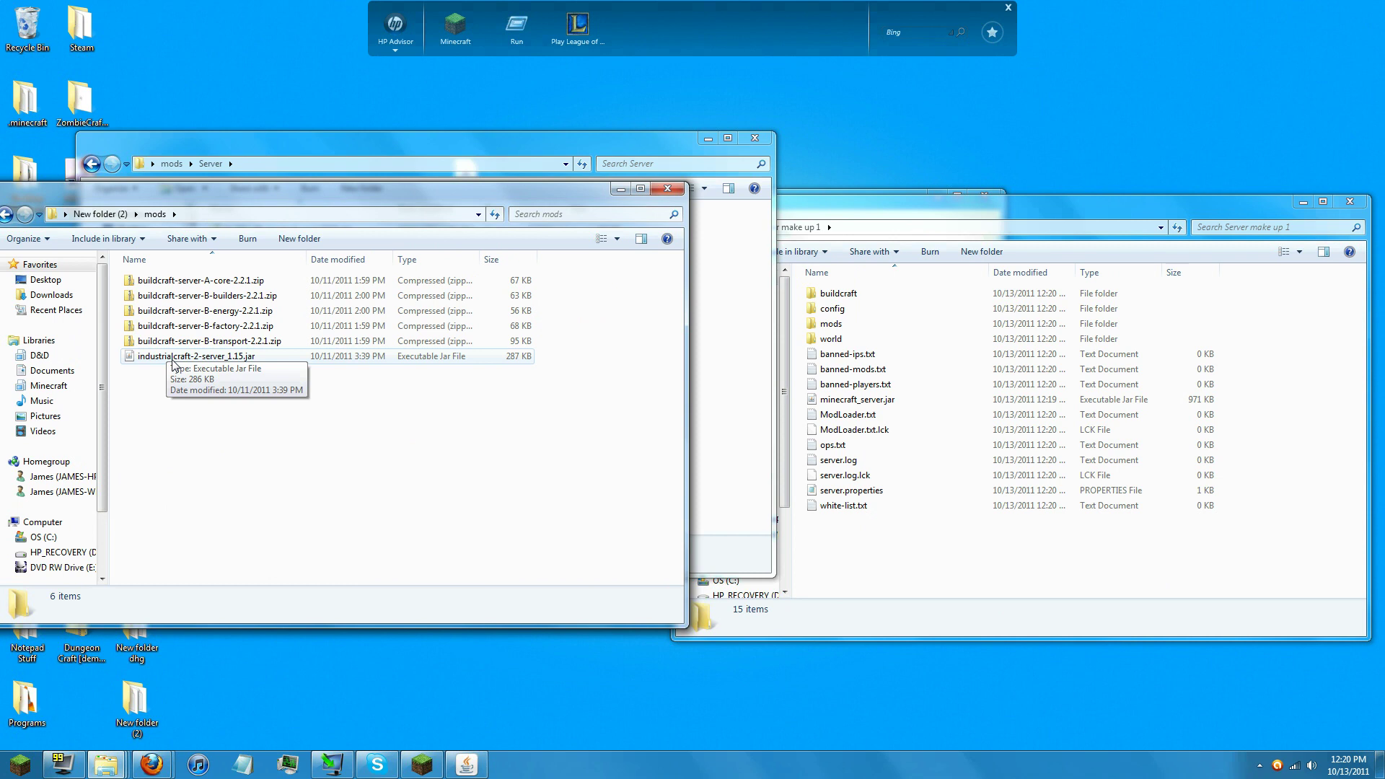
Copy industrialcraft-2-server_1.15.jar into Server make up 1's empty mods folder.
left_click_drag(173, 364, 254, 366)
right_click(253, 360)
left_click(303, 544)
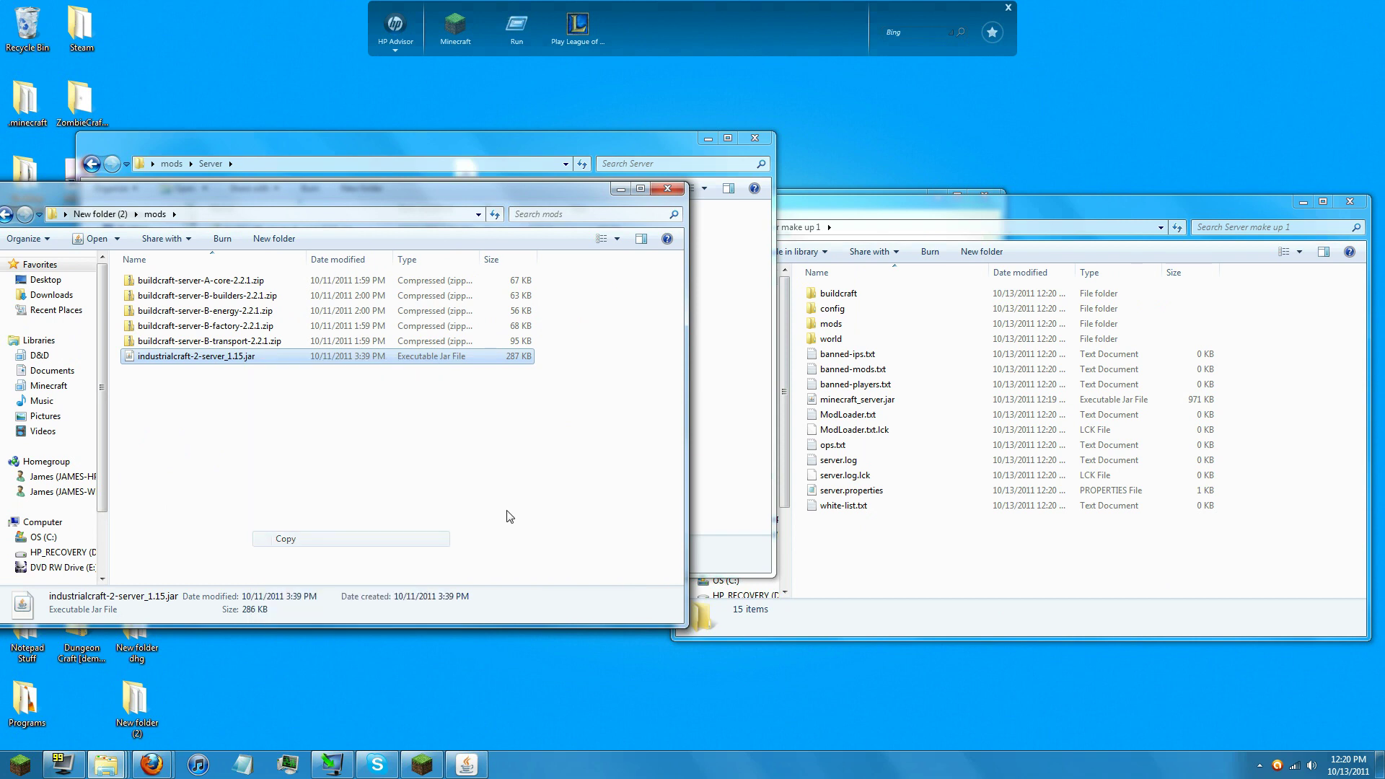
double_click(864, 325)
right_click(865, 330)
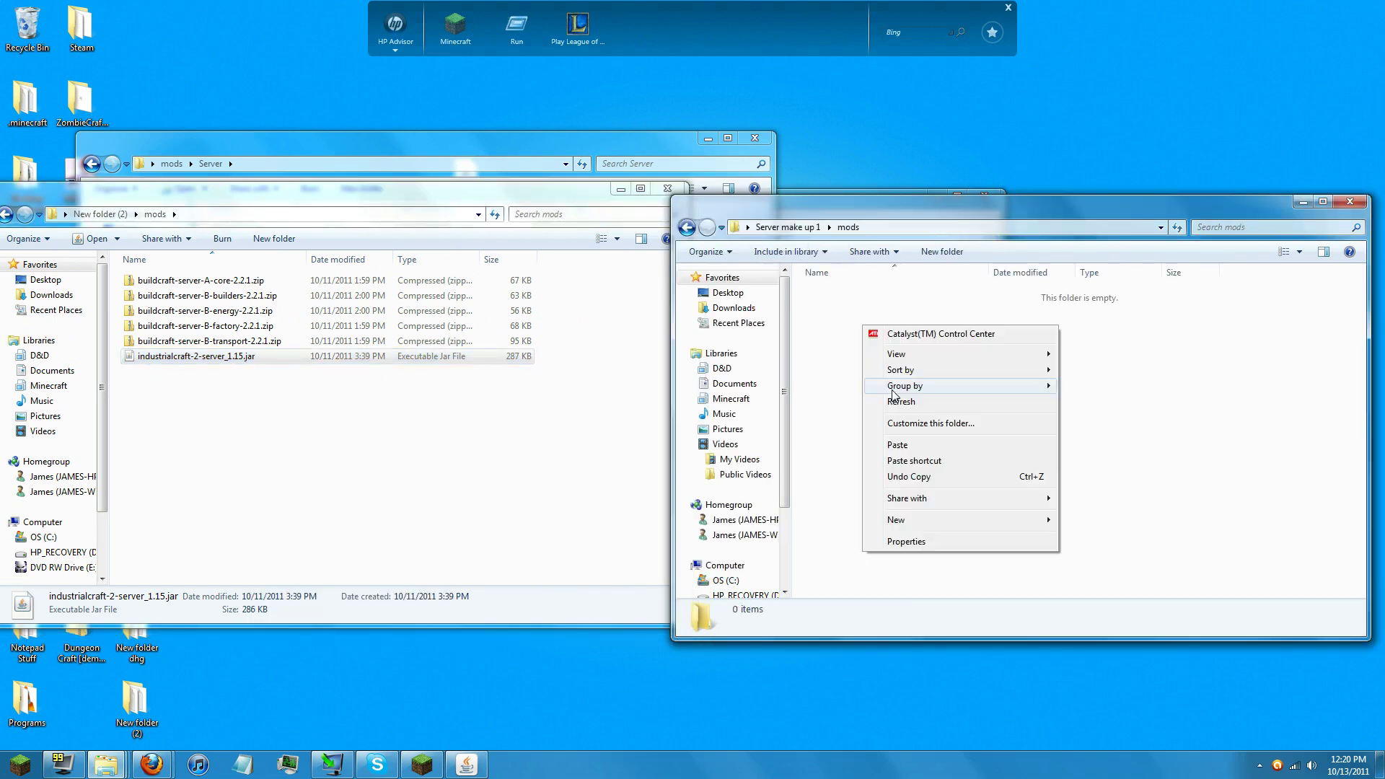
left_click(913, 446)
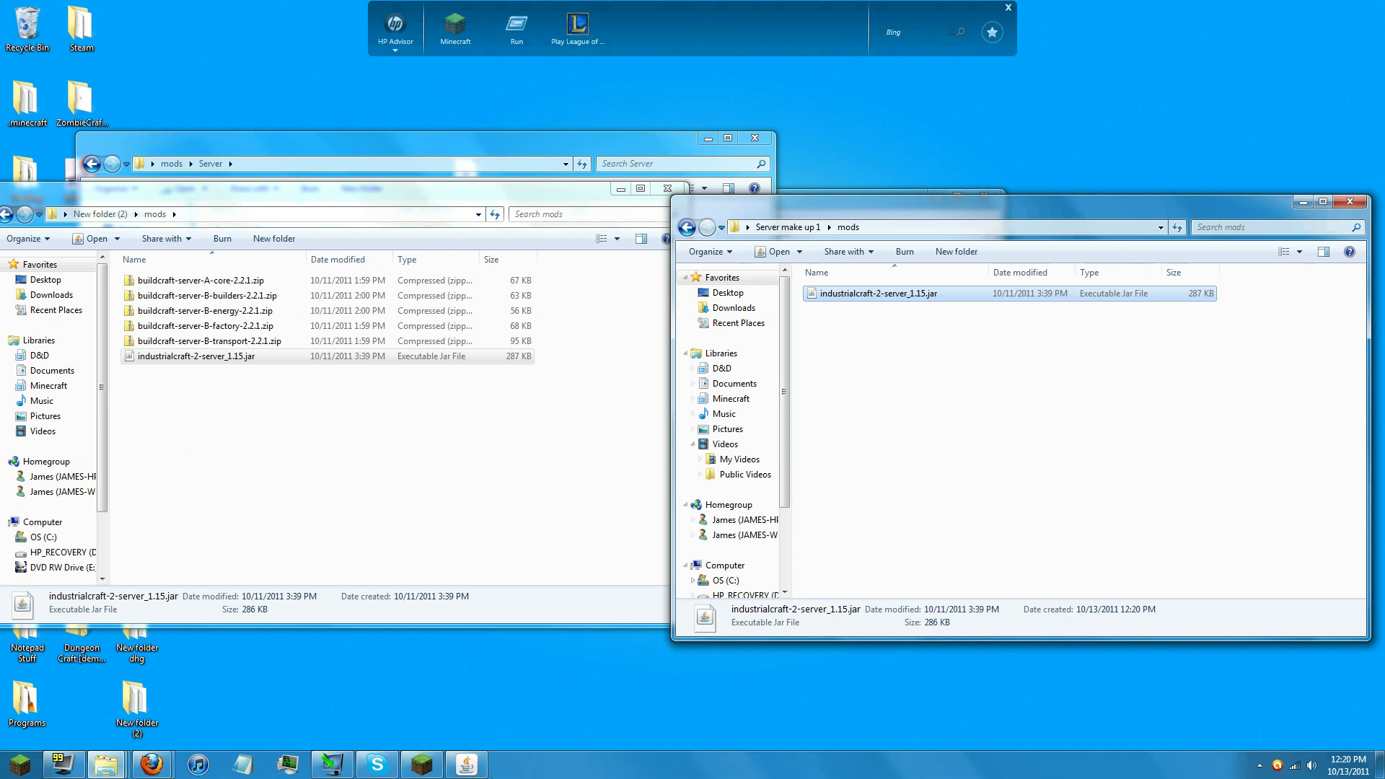
left_click(466, 766)
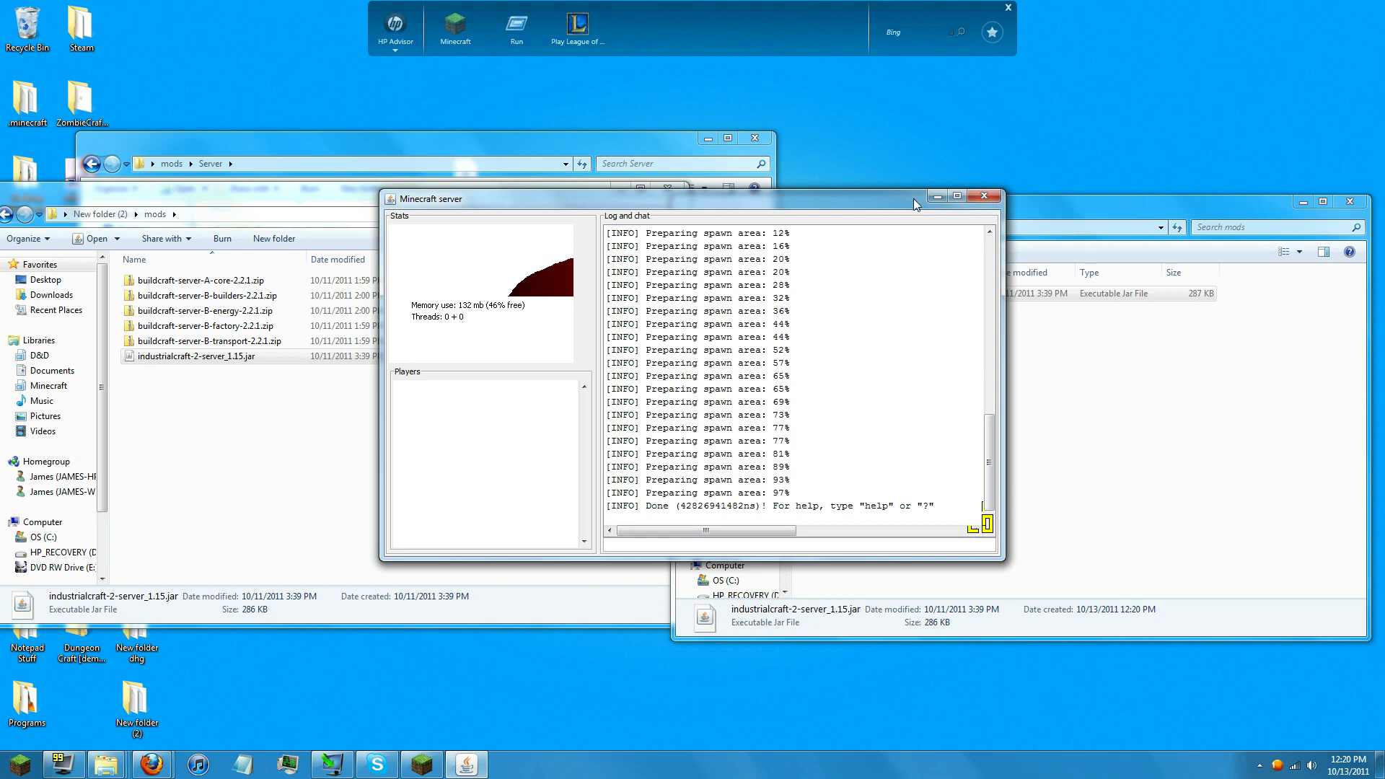
After the Done message, close the Minecraft server window and return to Server make up 1.
left_click_drag(887, 199, 885, 287)
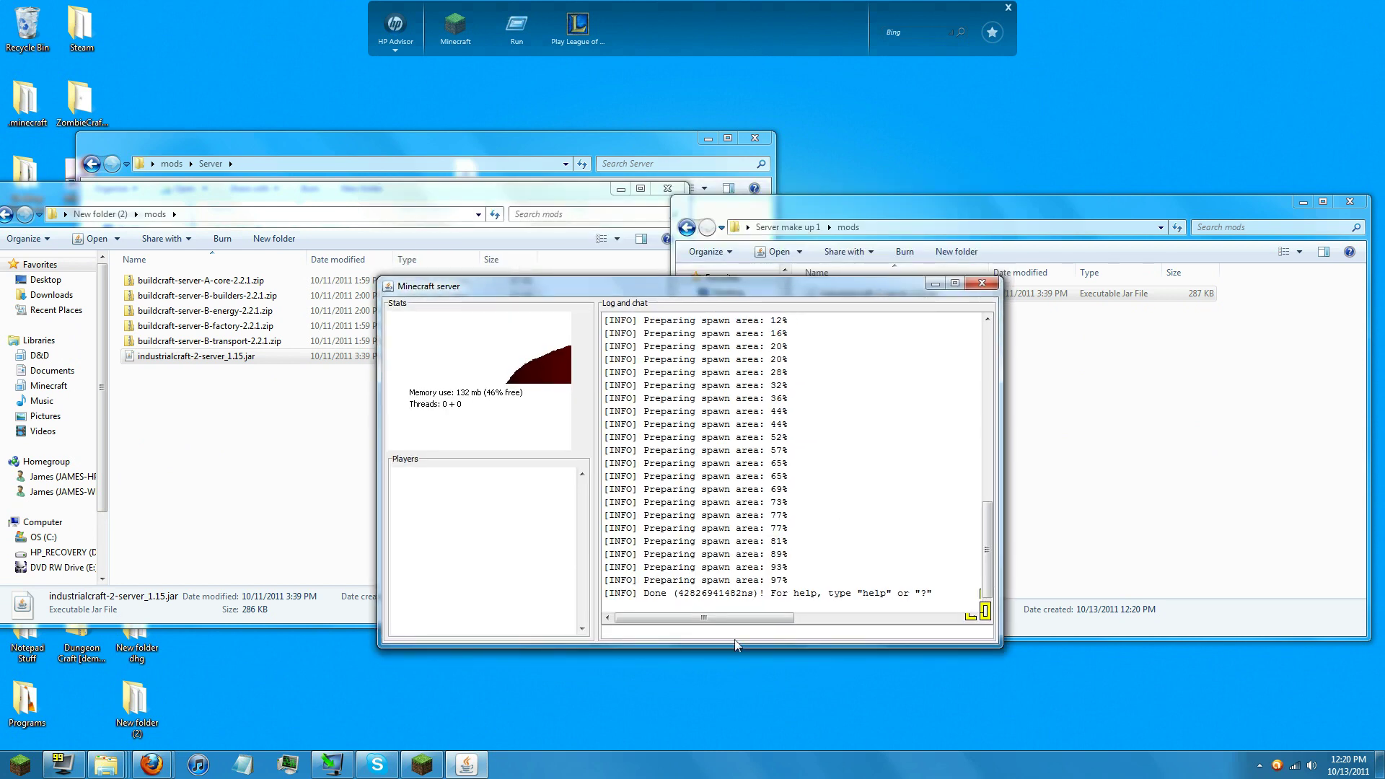
key("alt+F4")
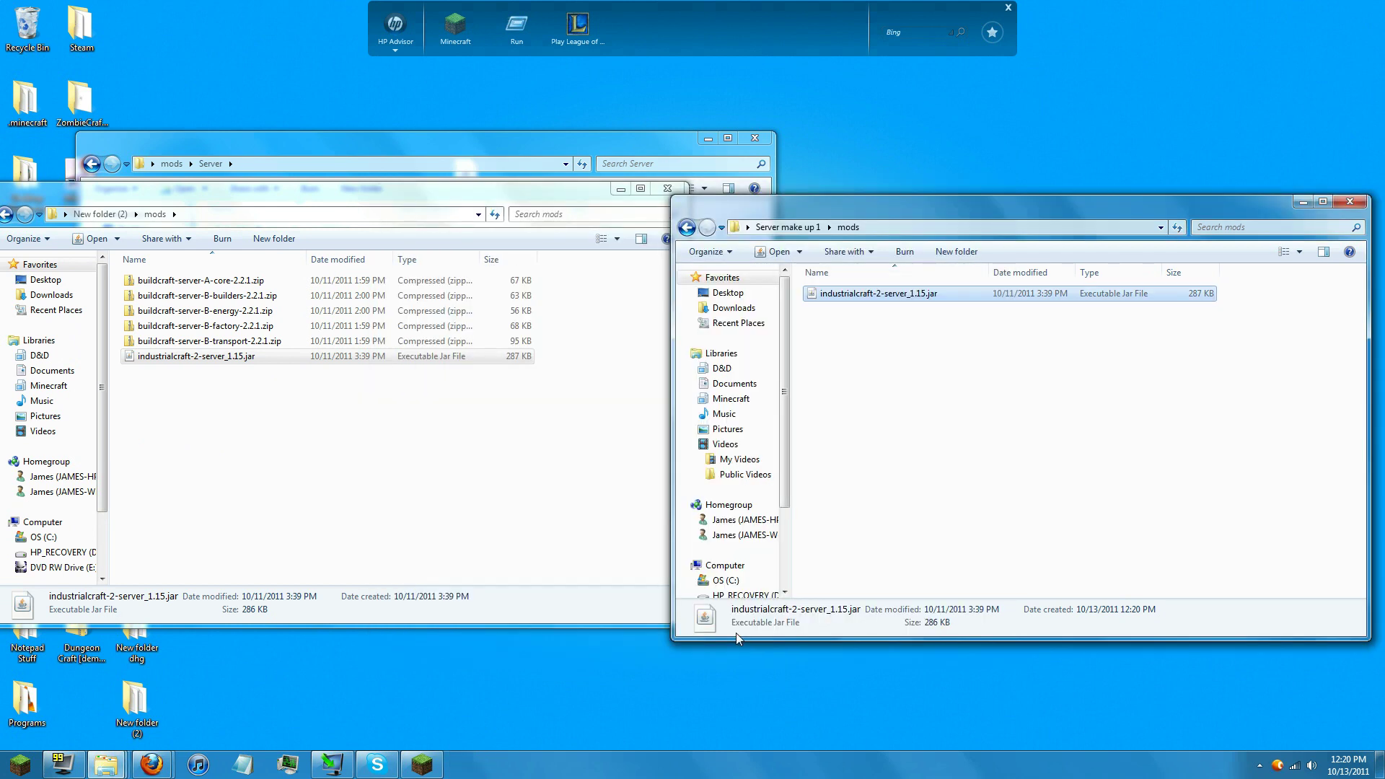
left_click(687, 228)
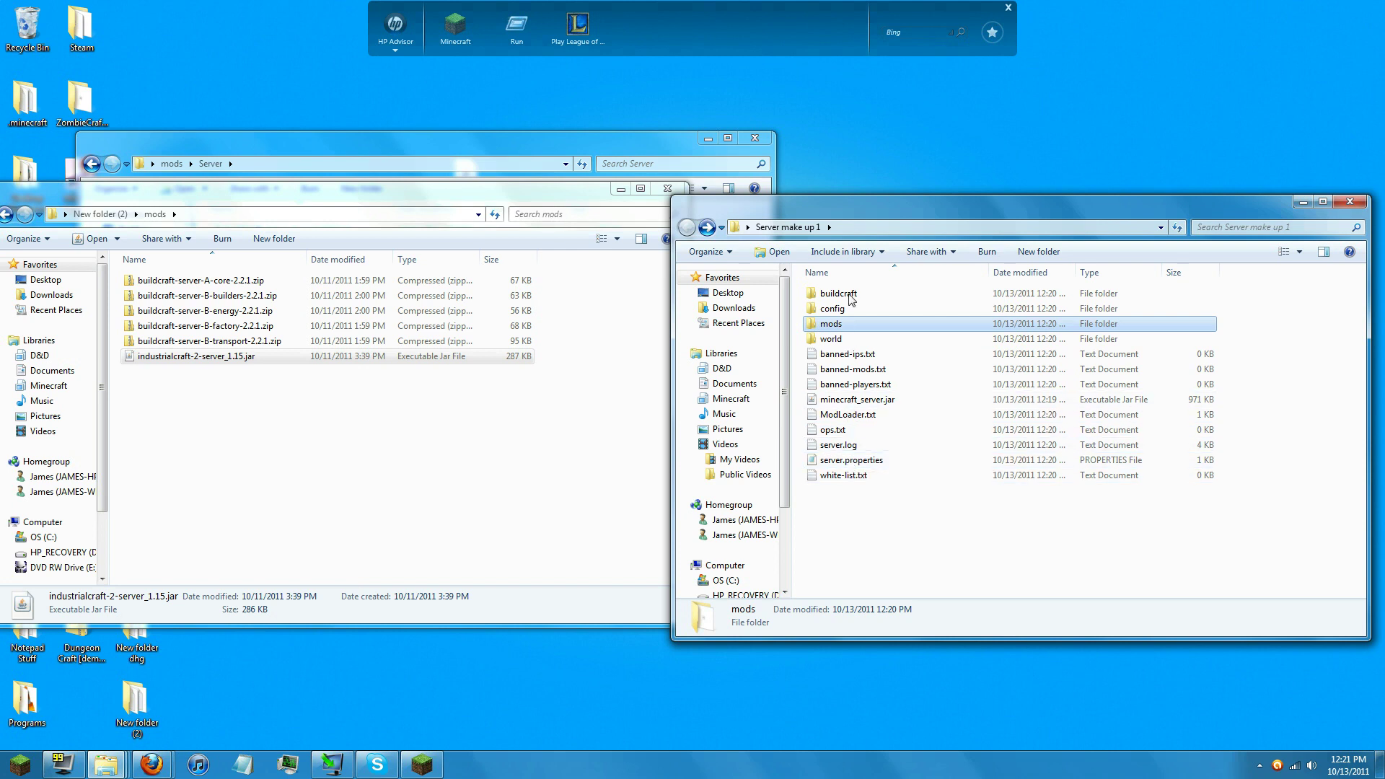
Open Server make up 2 and arrange it side by side with Server make up 1.
left_click_drag(863, 213, 324, 303)
left_click(547, 139)
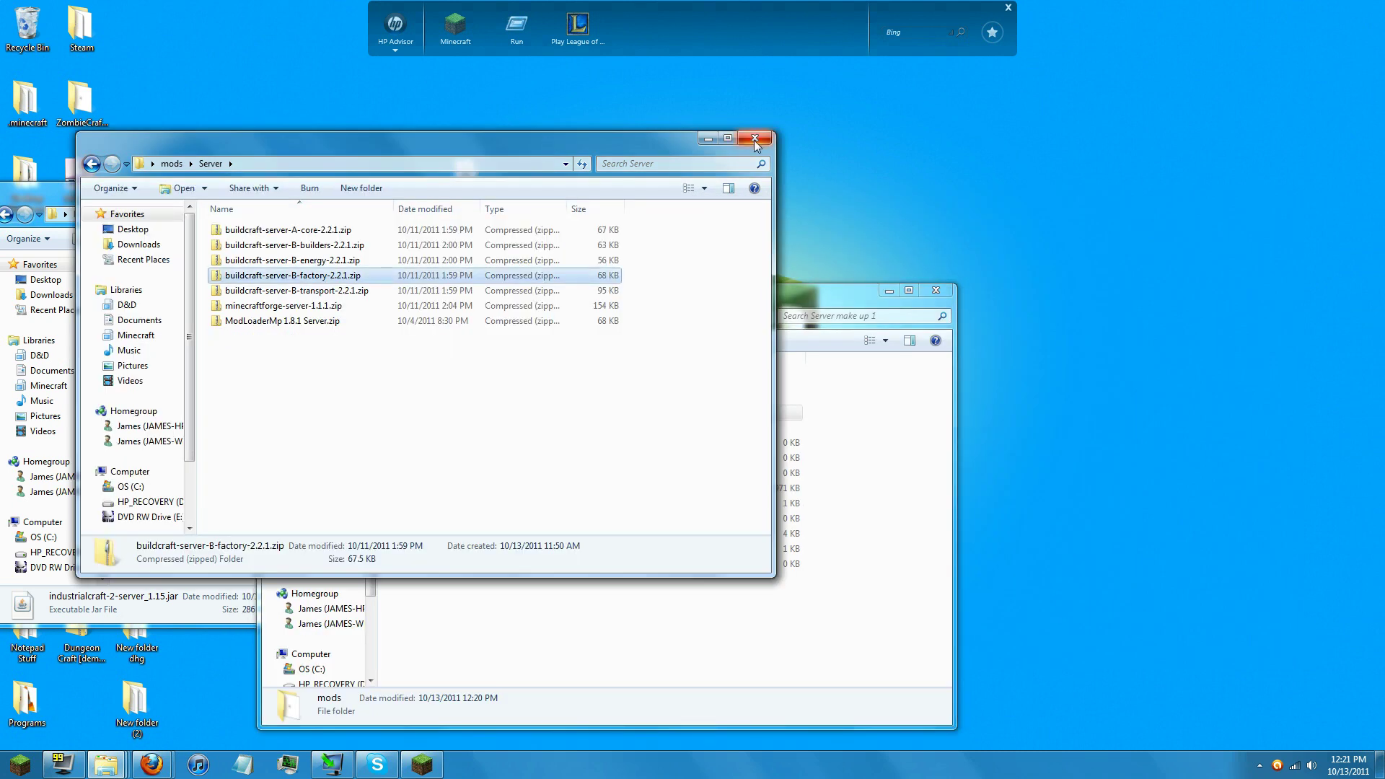
left_click(707, 138)
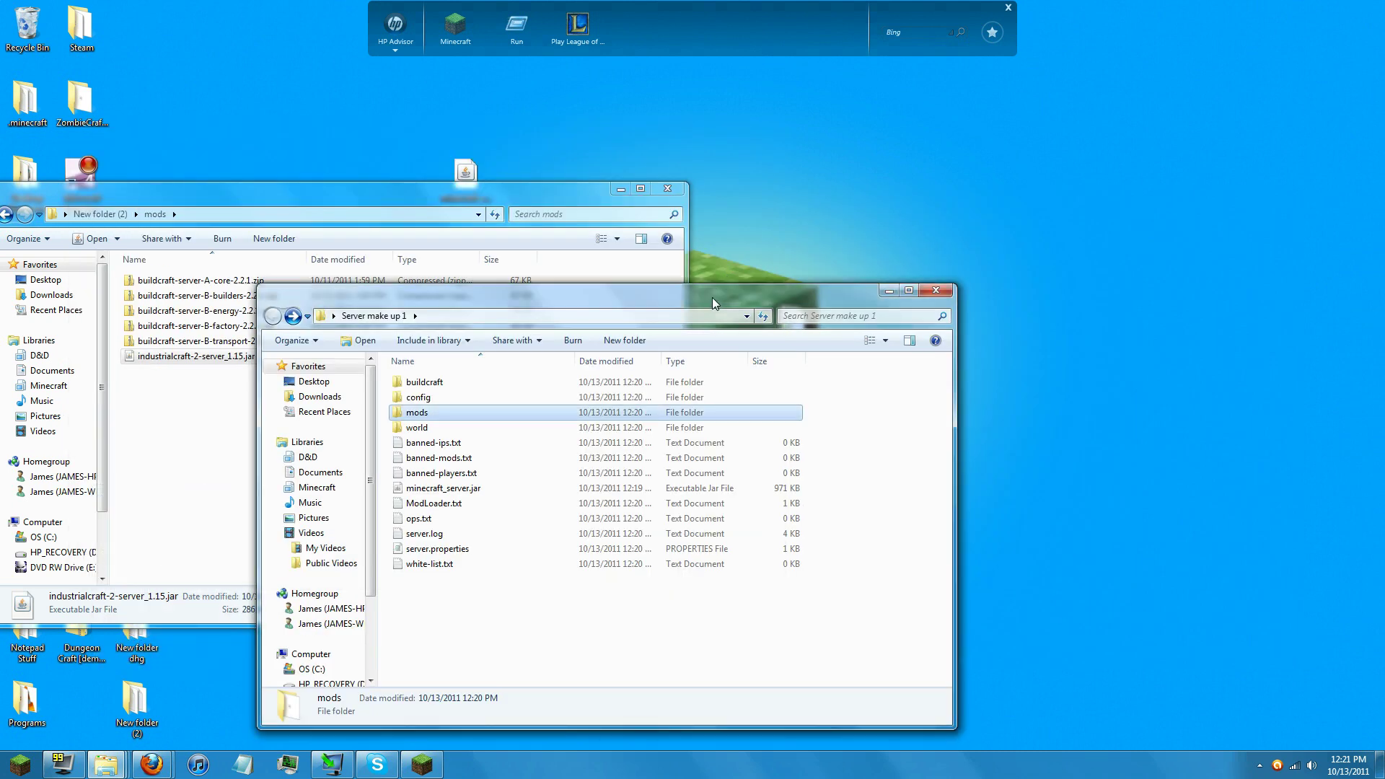
left_click_drag(712, 297, 480, 489)
double_click(793, 326)
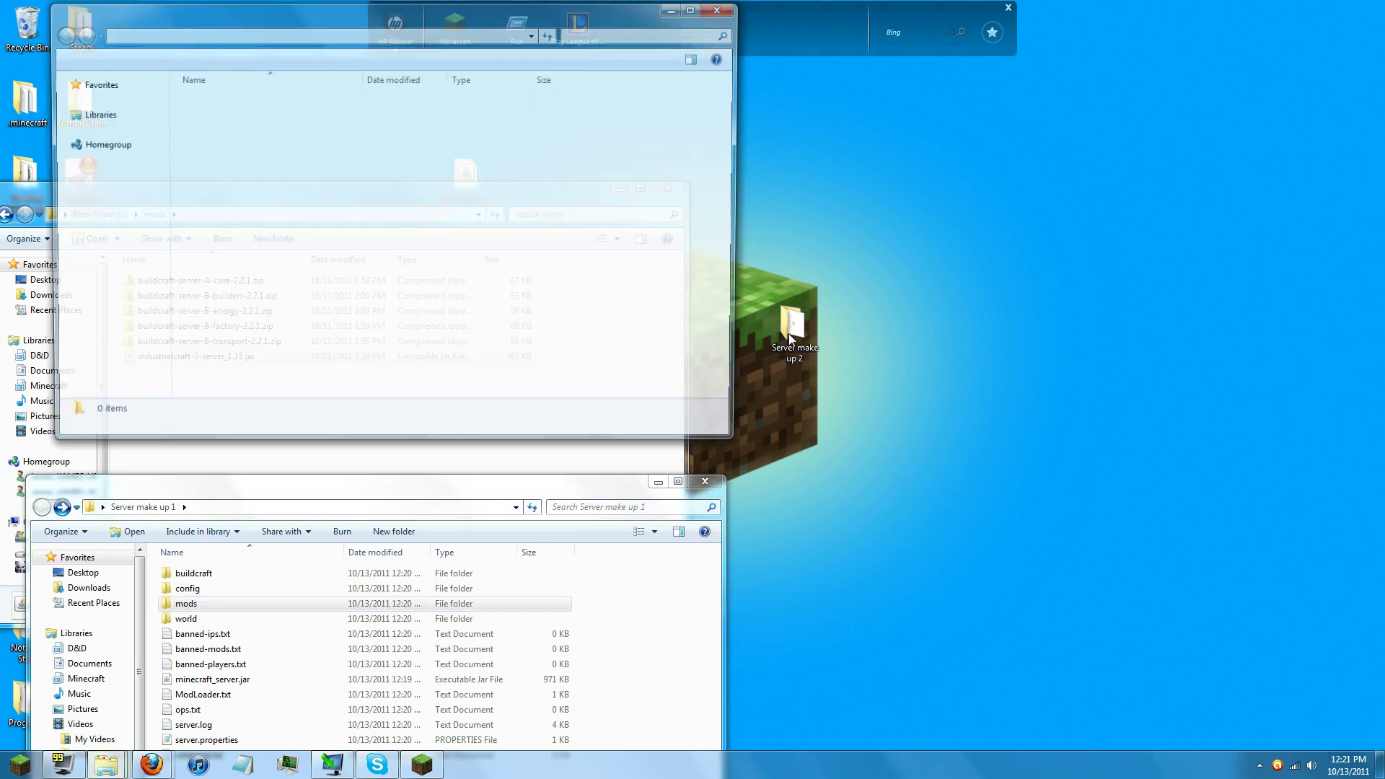
left_click_drag(407, 22, 1167, 228)
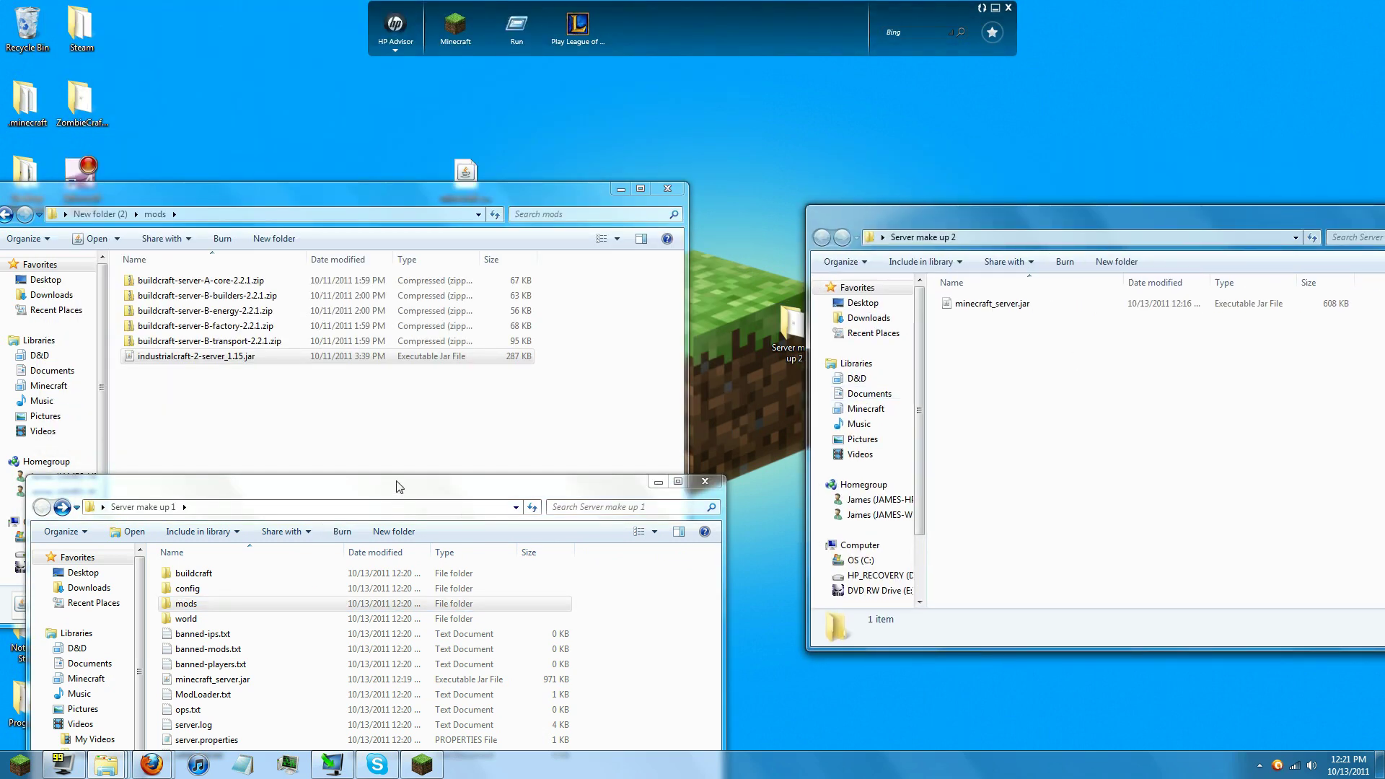
left_click_drag(399, 487, 396, 159)
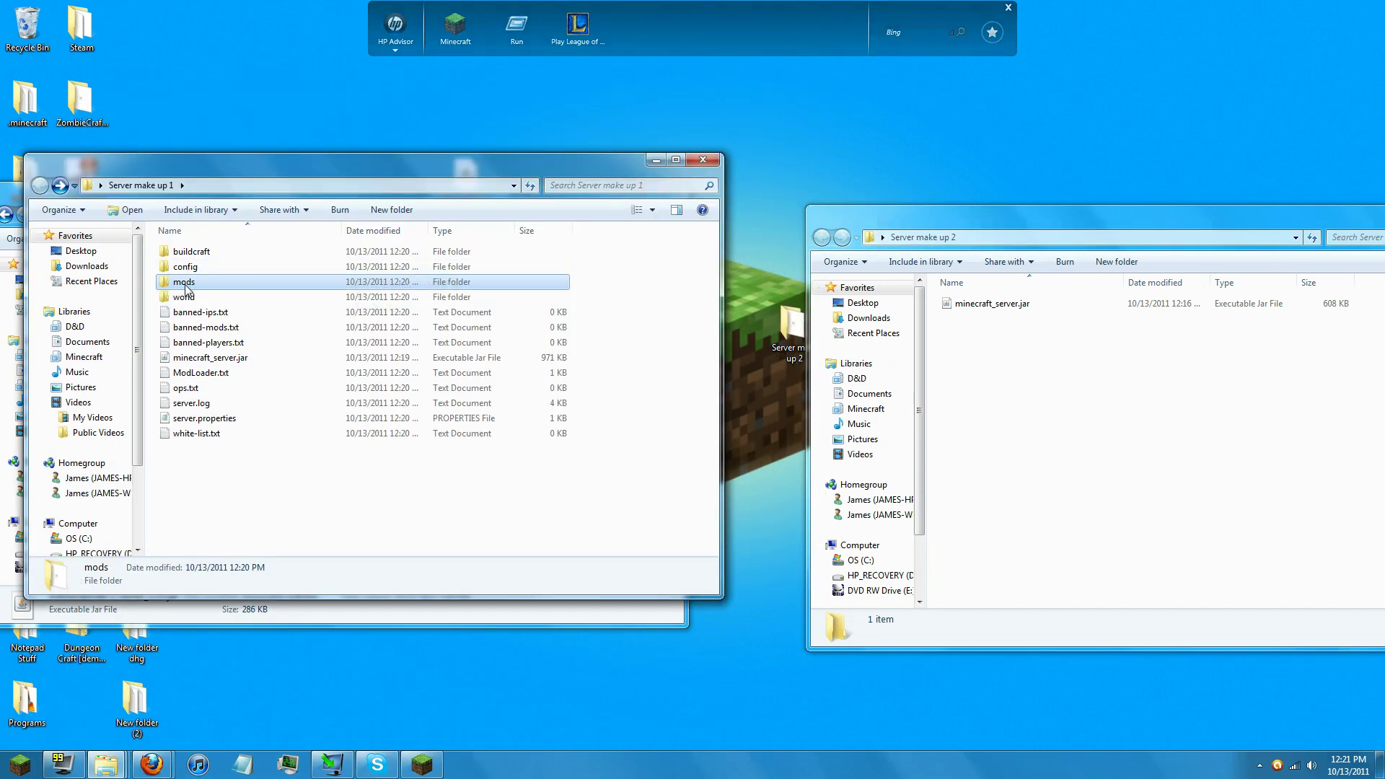
left_click_drag(828, 215, 582, 156)
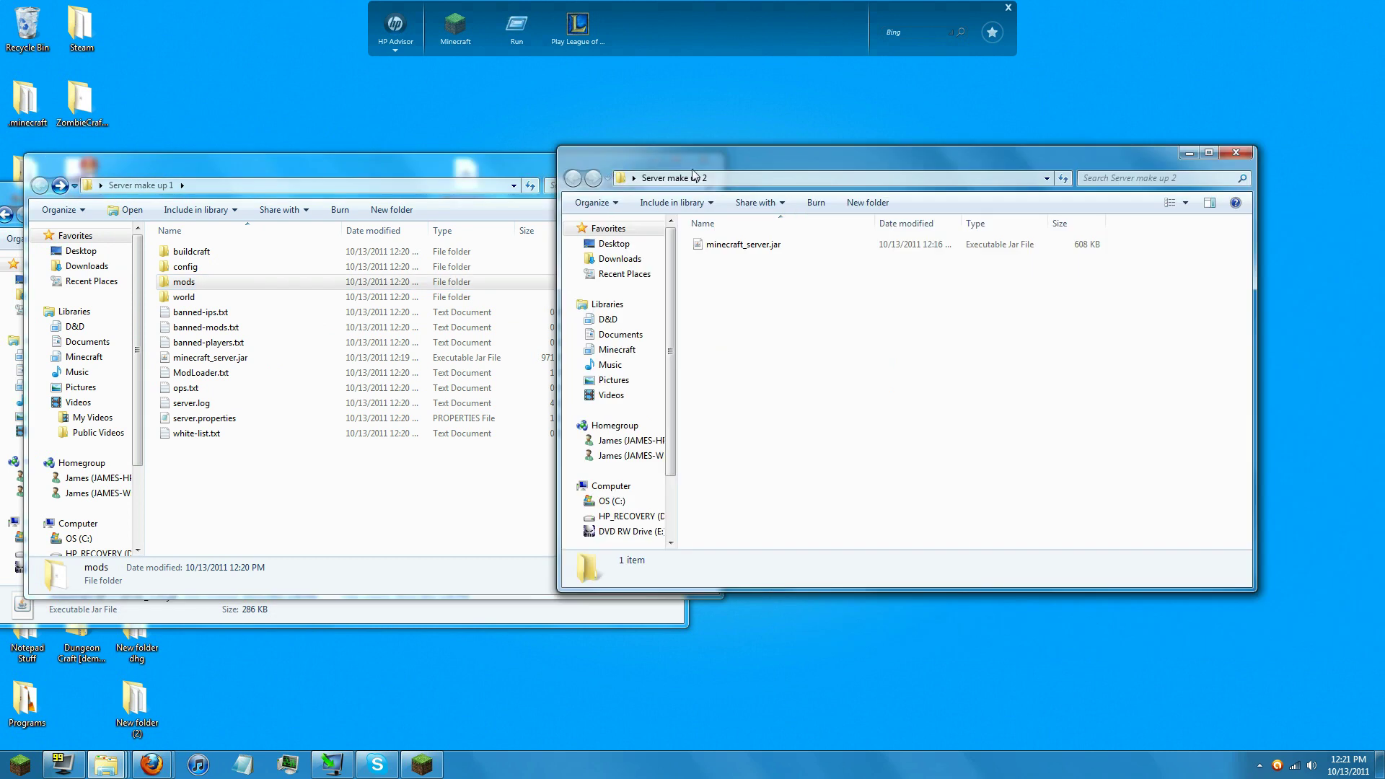
left_click_drag(693, 173, 864, 181)
Drag the mods folder into Server make up 2 and confirm it holds the IndustrialCraft jar.
left_click(483, 283)
left_click_drag(483, 283, 959, 307)
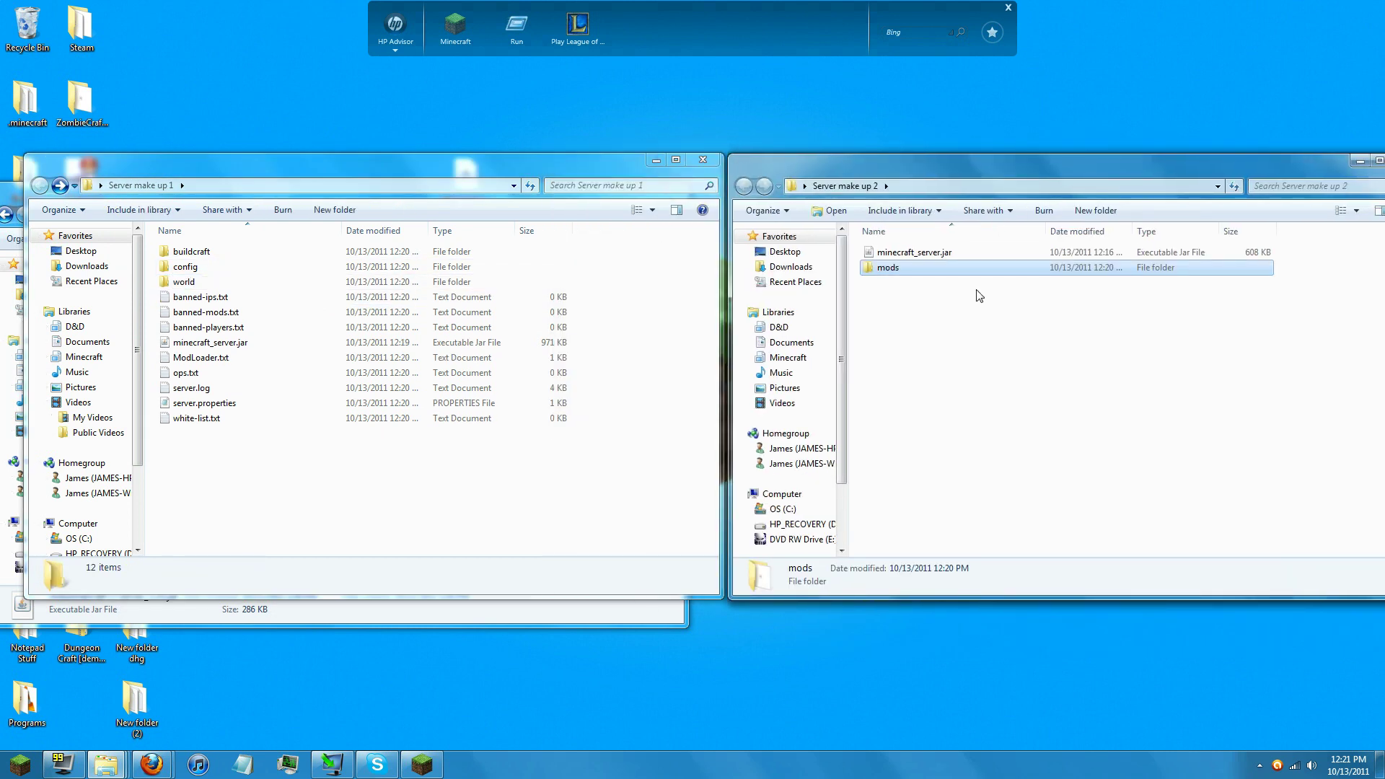
double_click(895, 271)
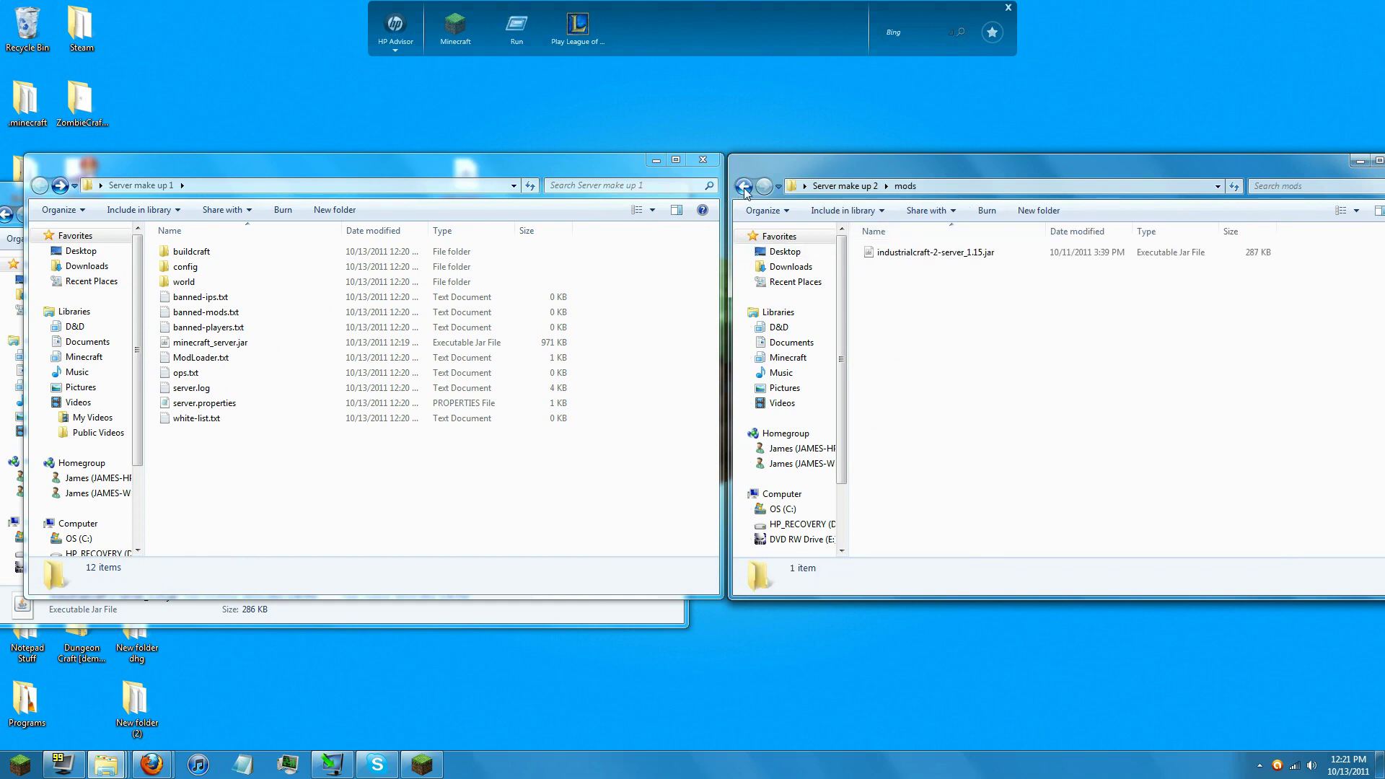
left_click(744, 186)
Open Server make up 2's minecraft_server.jar in 7-Zip and display the mods\Server zips.
right_click(891, 273)
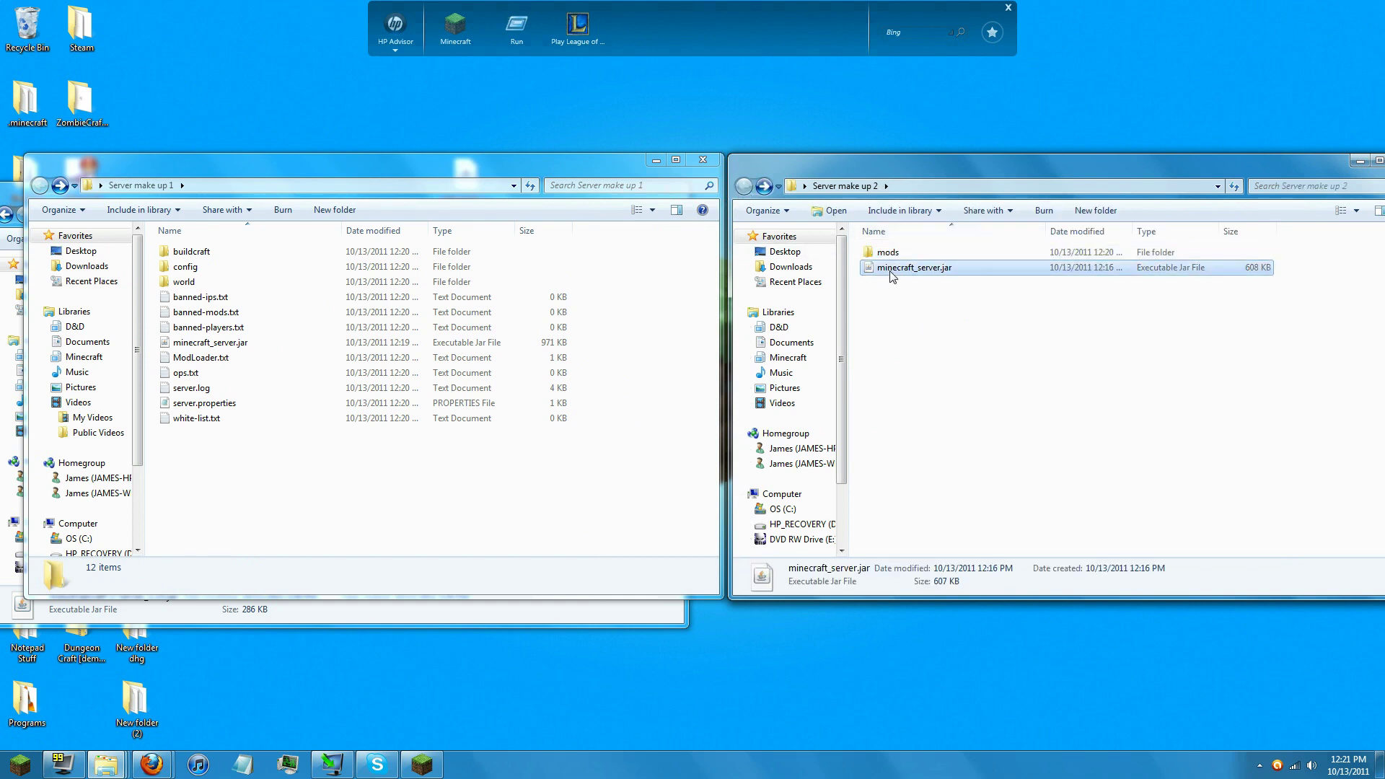
mouse_move(927, 297)
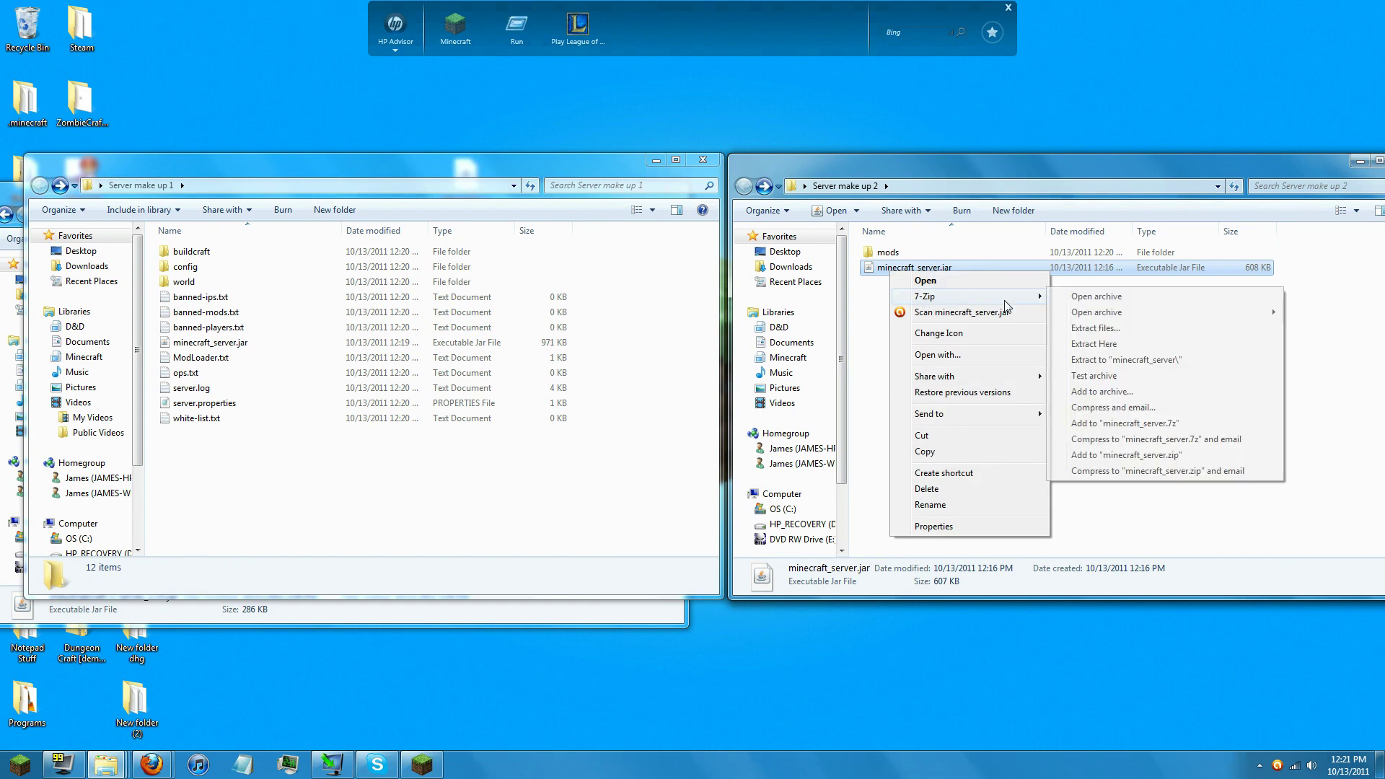
left_click(1085, 298)
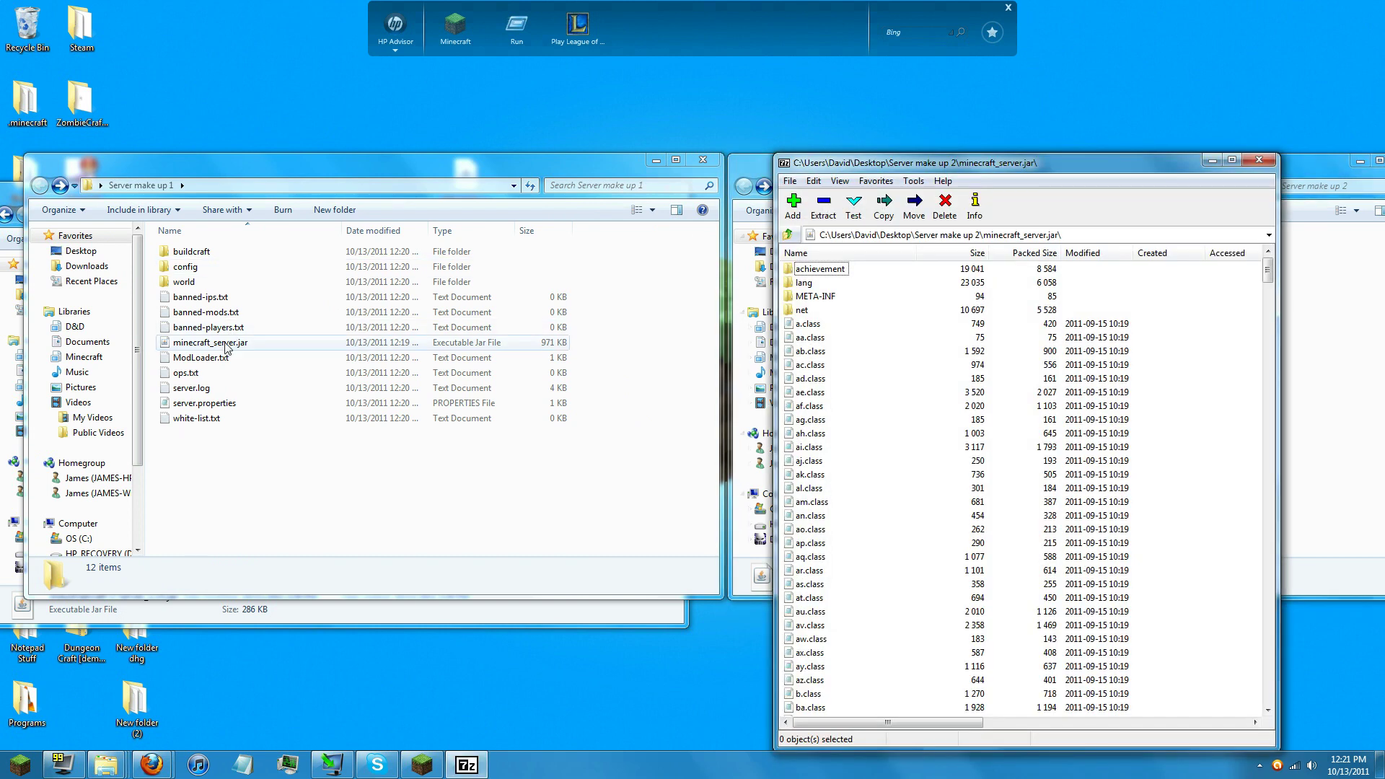
left_click(702, 159)
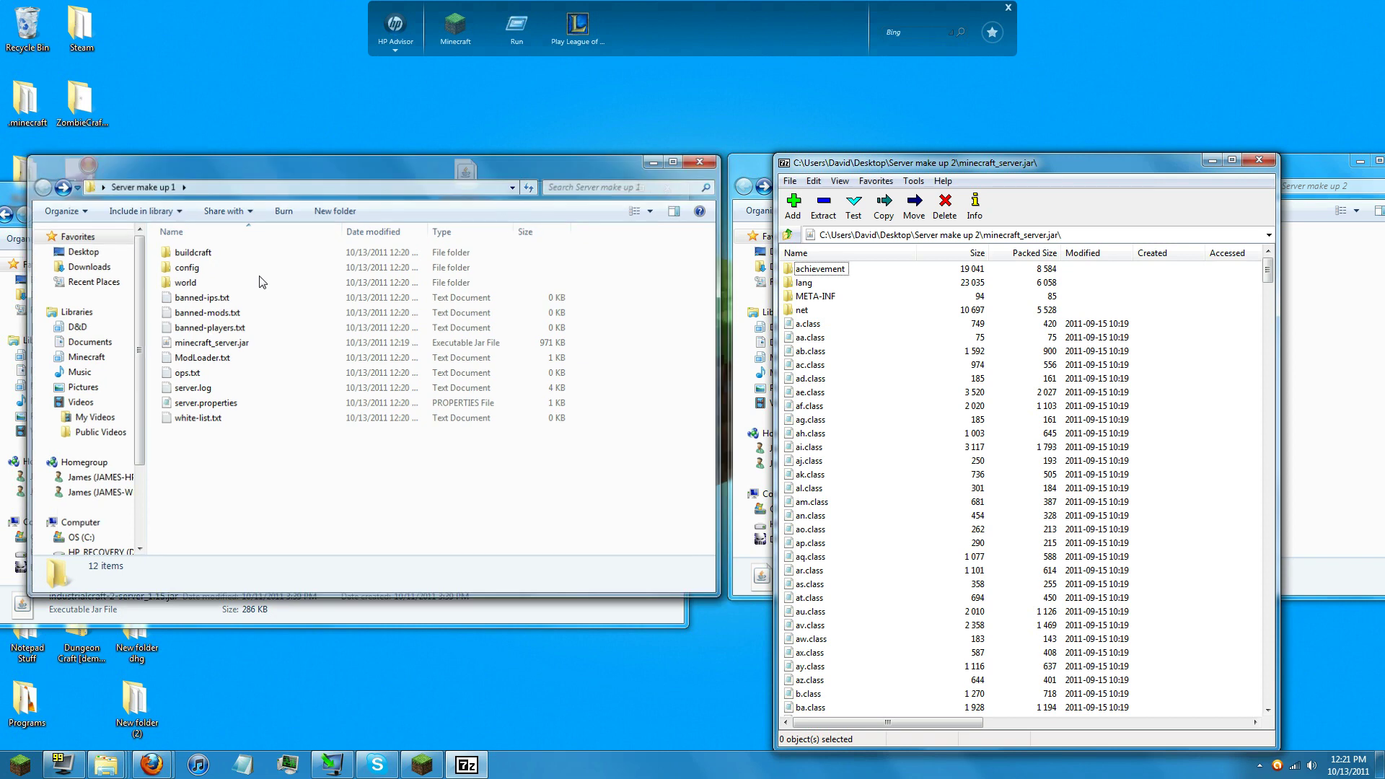
left_click_drag(263, 197, 300, 157)
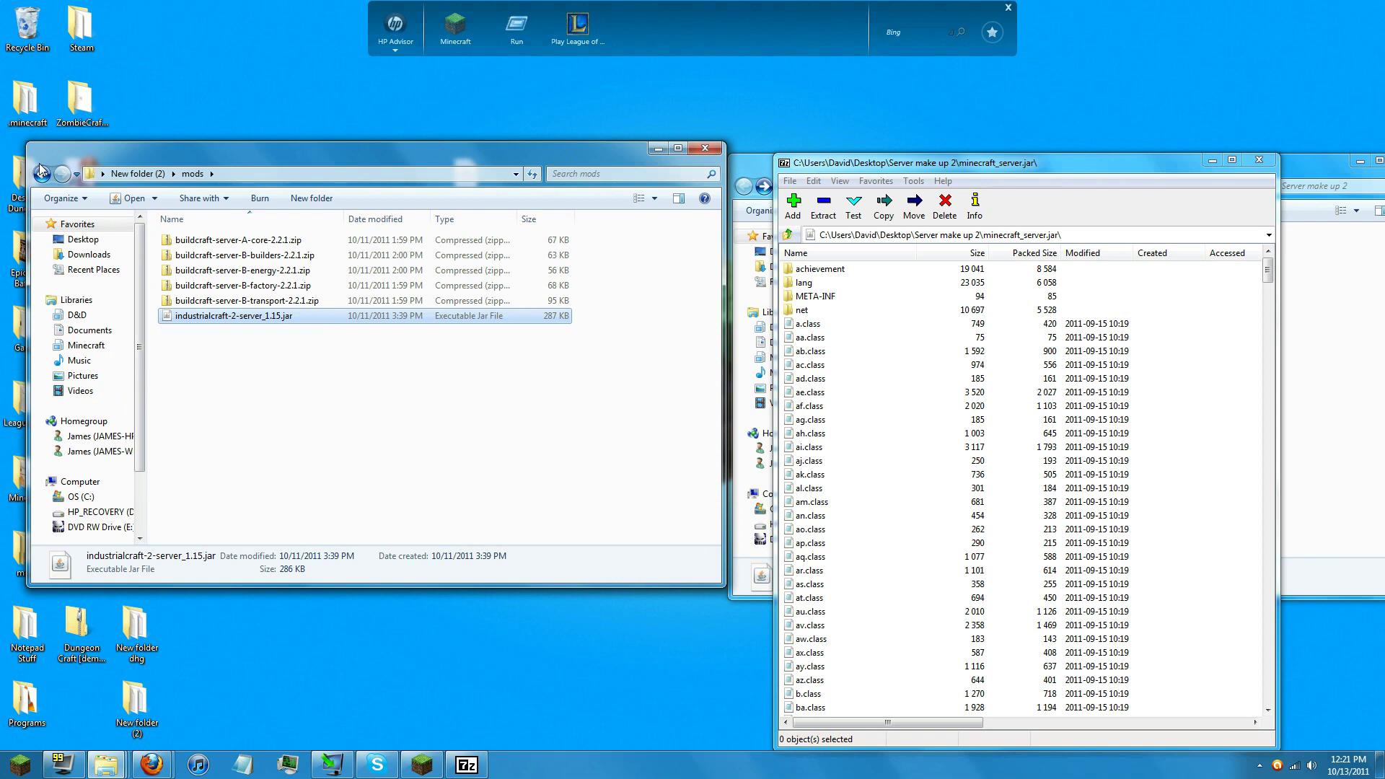
left_click(705, 148)
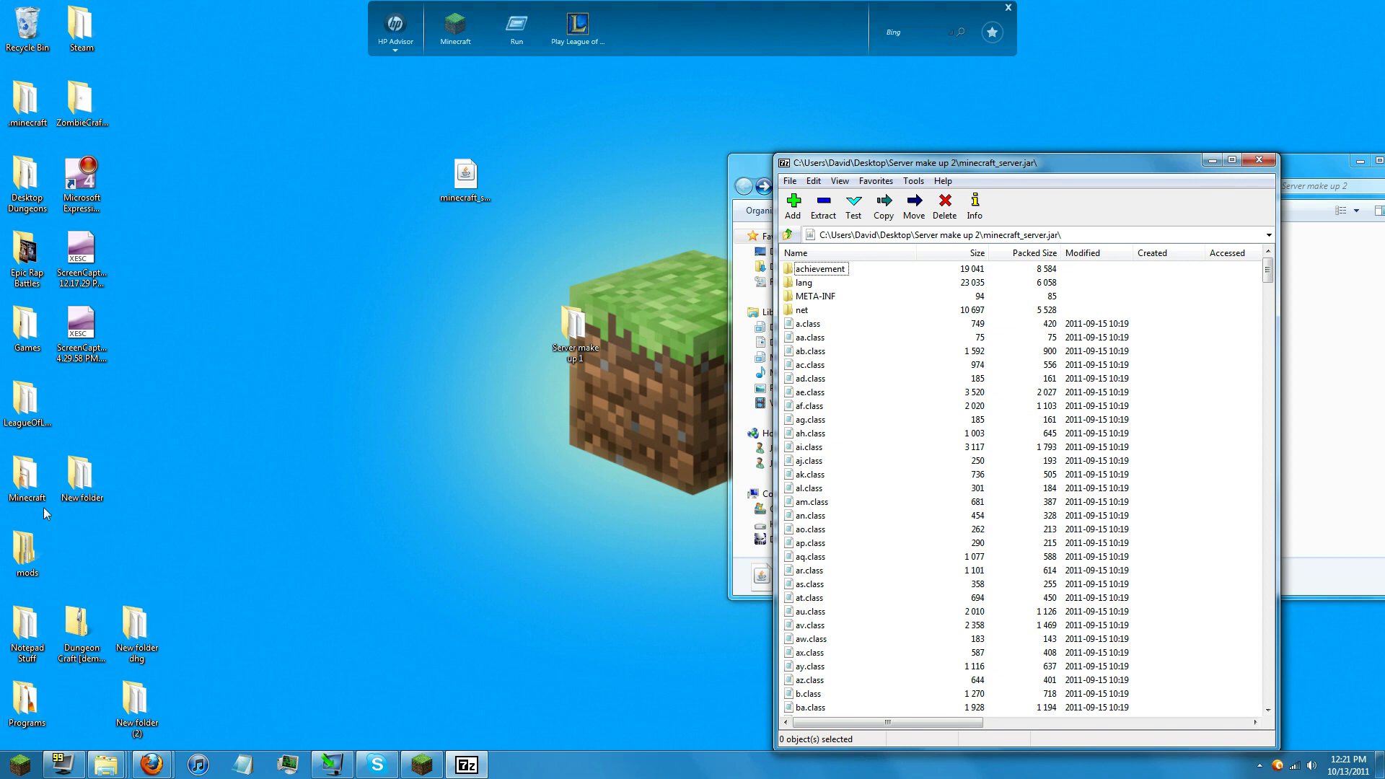
double_click(25, 552)
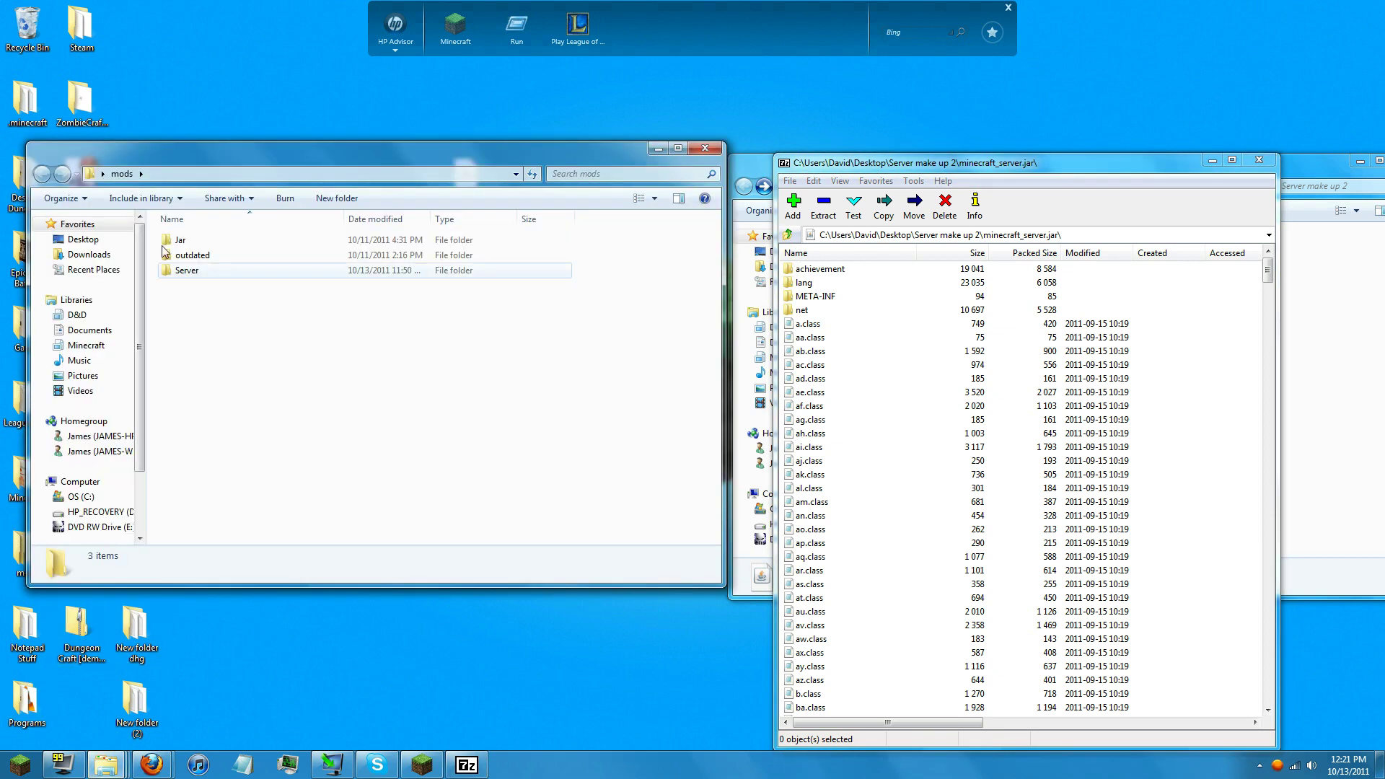
double_click(189, 269)
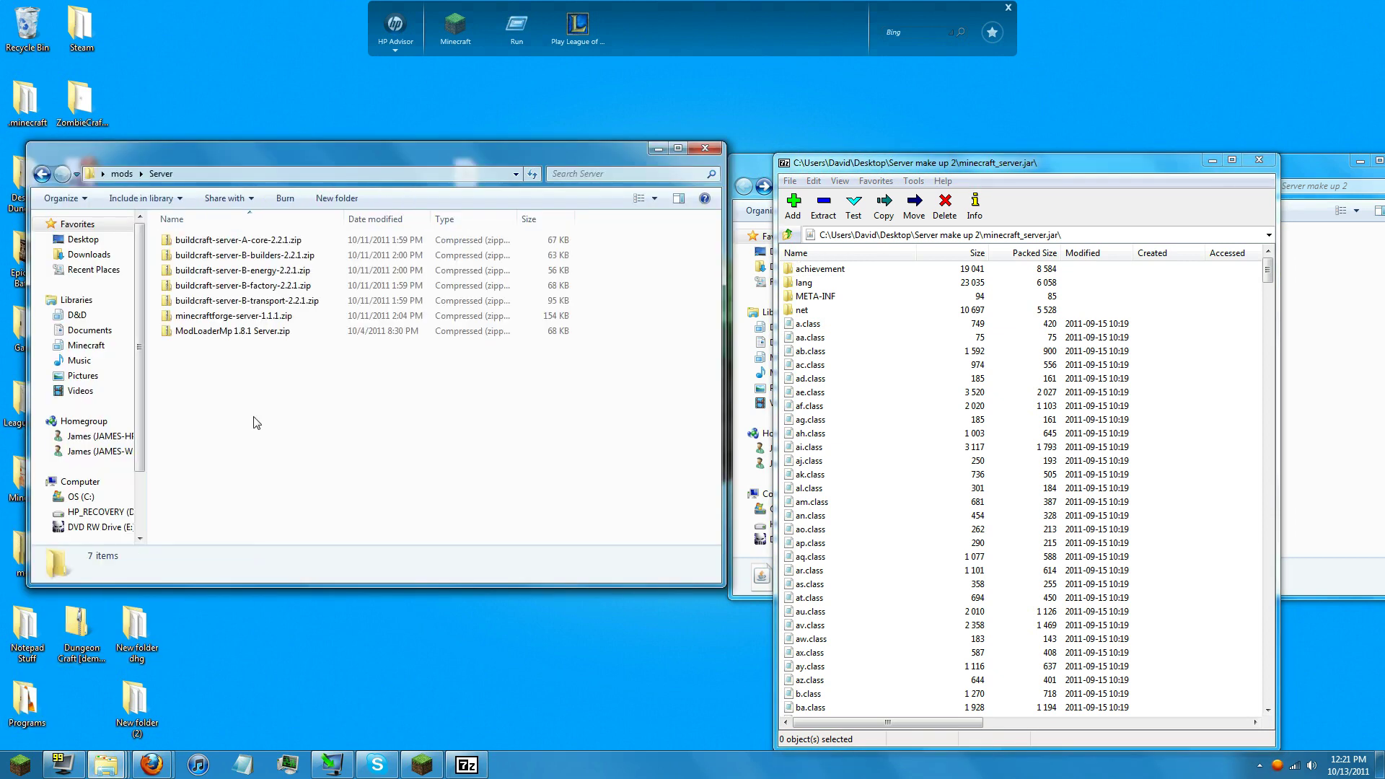
Copy all files from the Forge server zip into minecraft_server.jar.
right_click(245, 318)
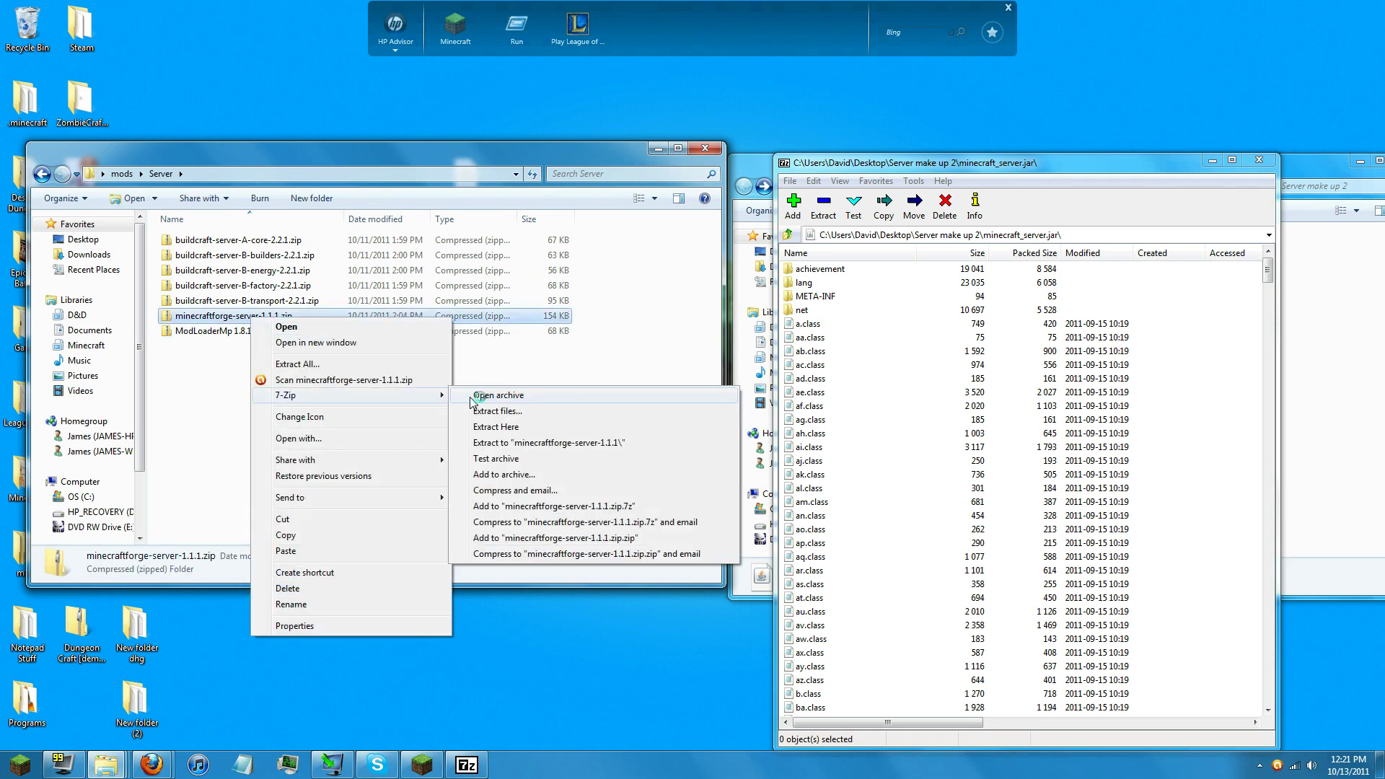
left_click(480, 396)
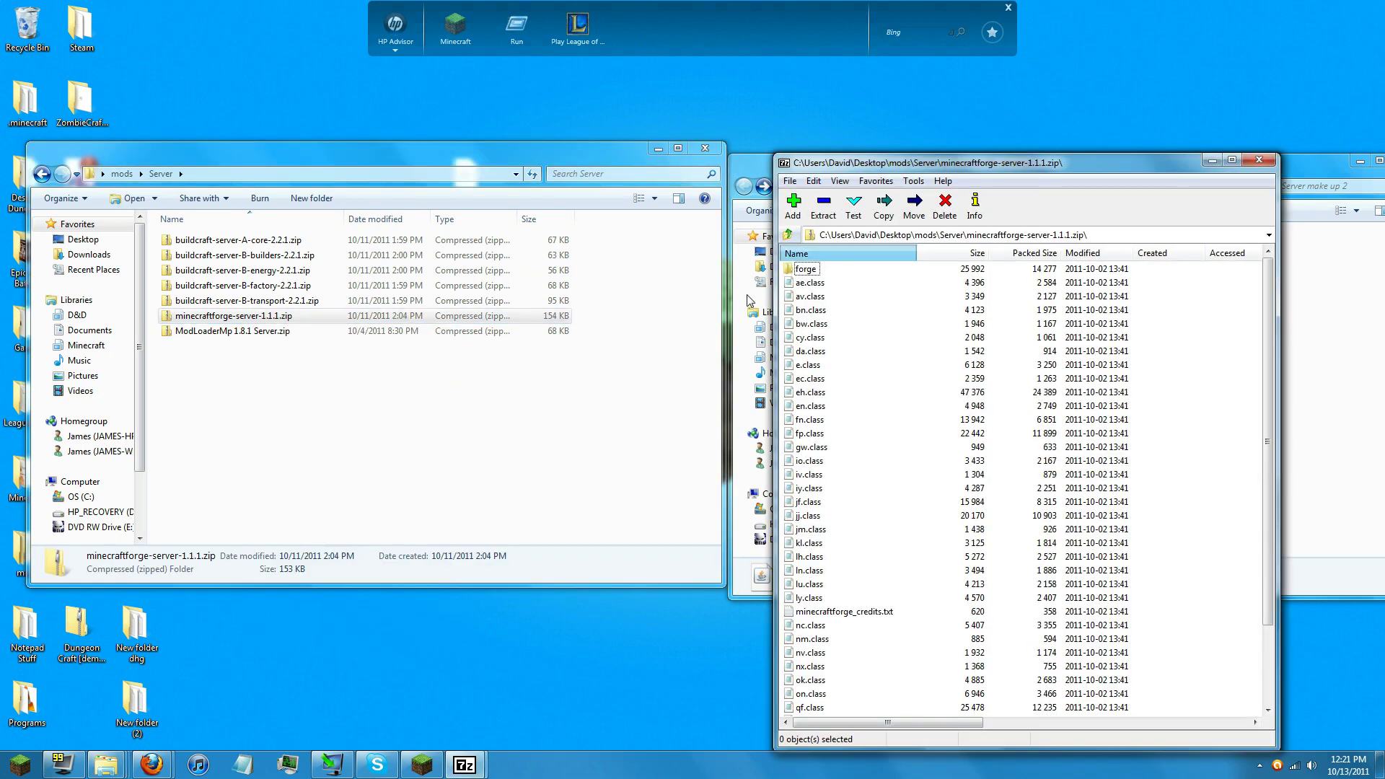
key("shift+End")
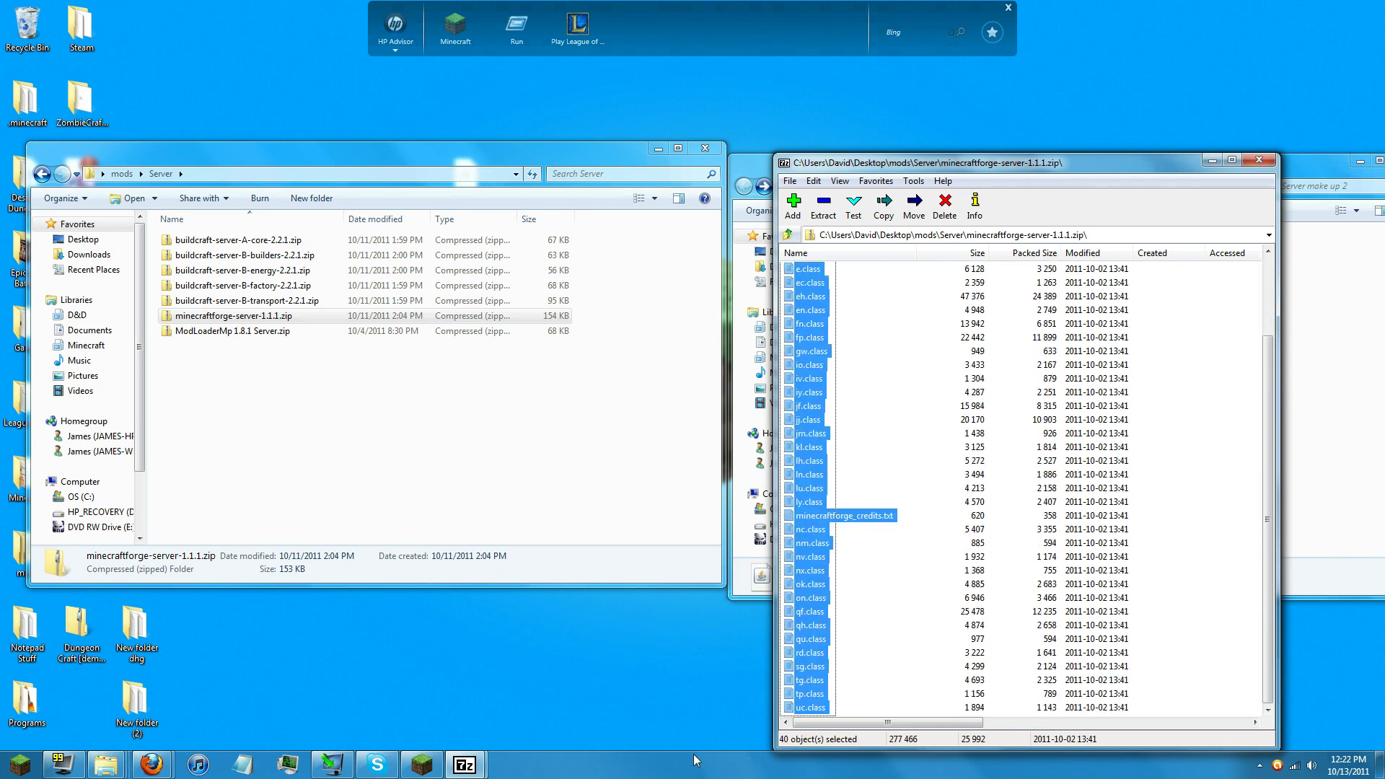
left_click_drag(805, 163, 447, 114)
left_click_drag(357, 106, 165, 106)
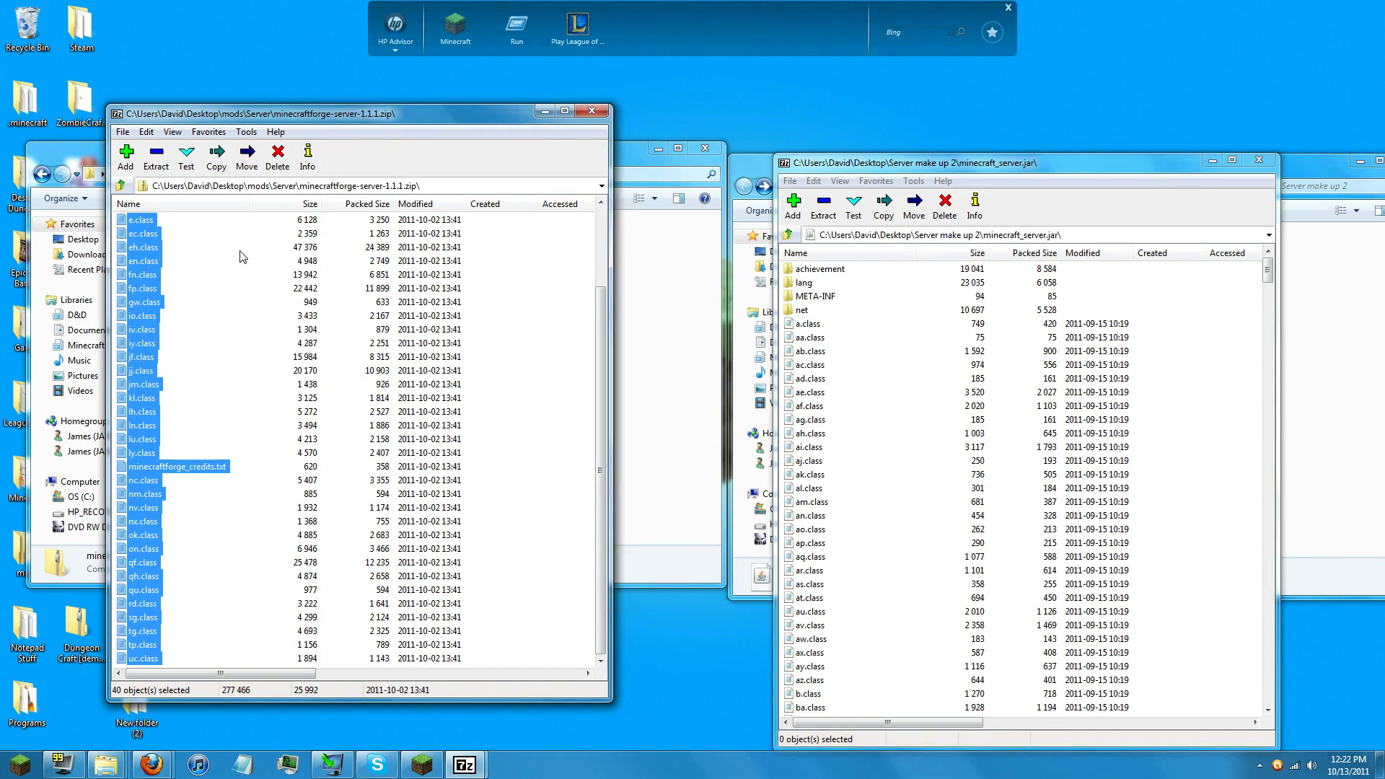
left_click_drag(906, 473, 906, 474)
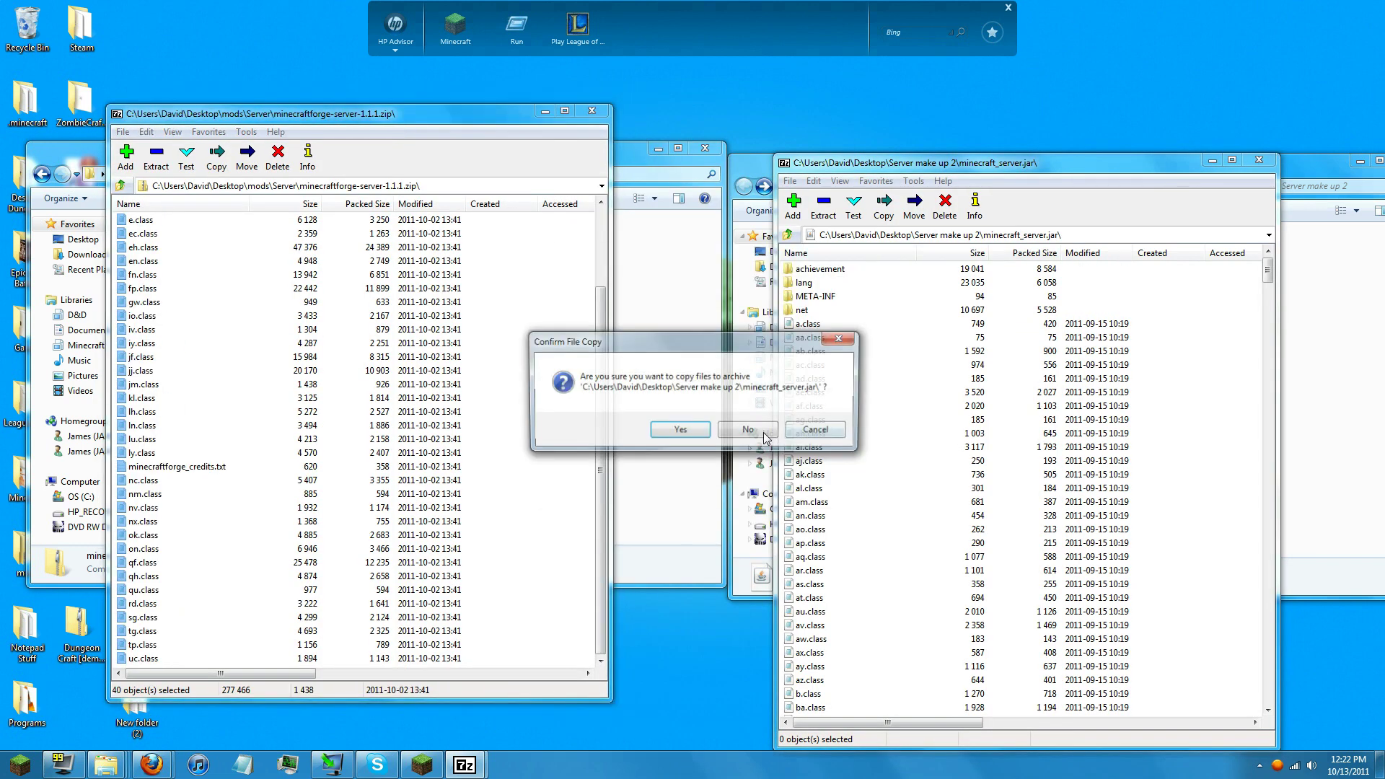
left_click(680, 435)
left_click(593, 111)
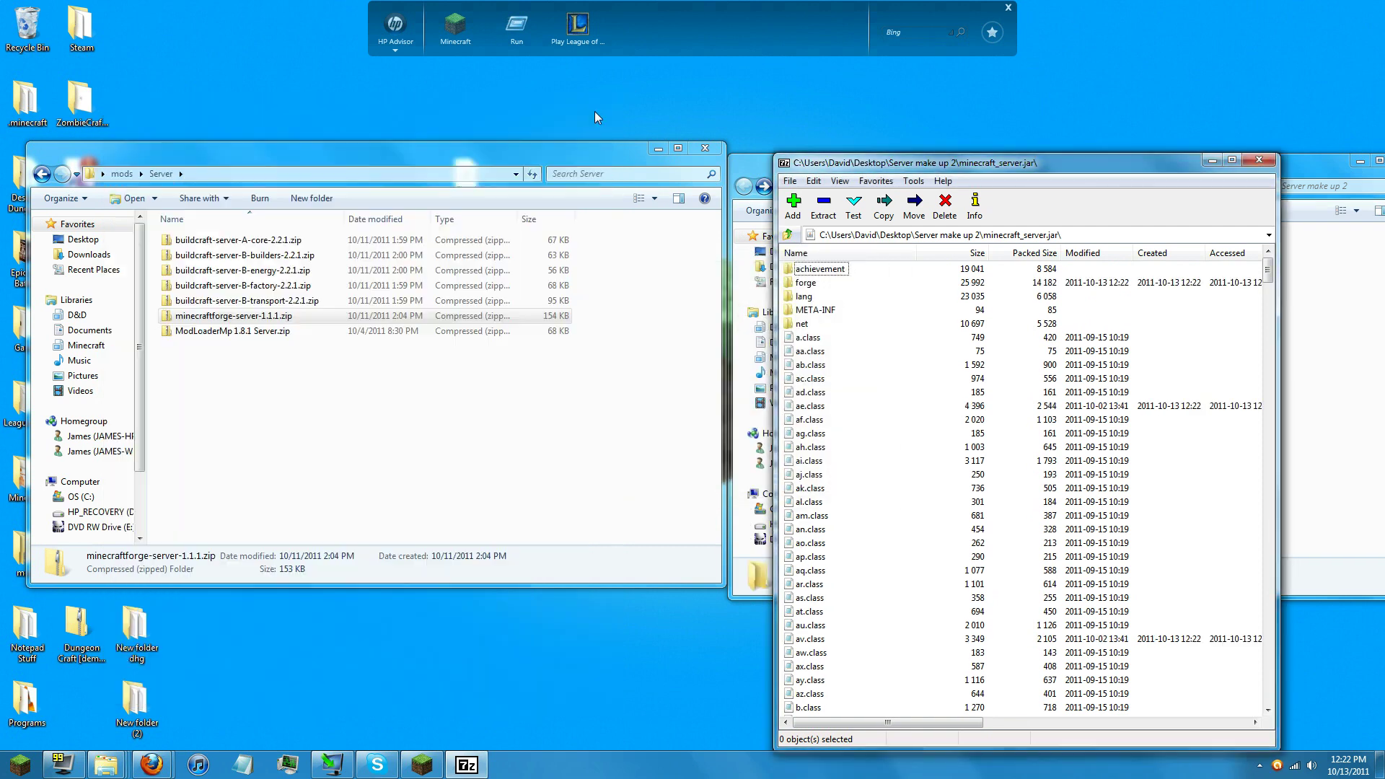
Copy all ModLoaderMp 1.8.1 Server.zip files into minecraft_server.jar and close the archive.
left_click(261, 332)
right_click(258, 333)
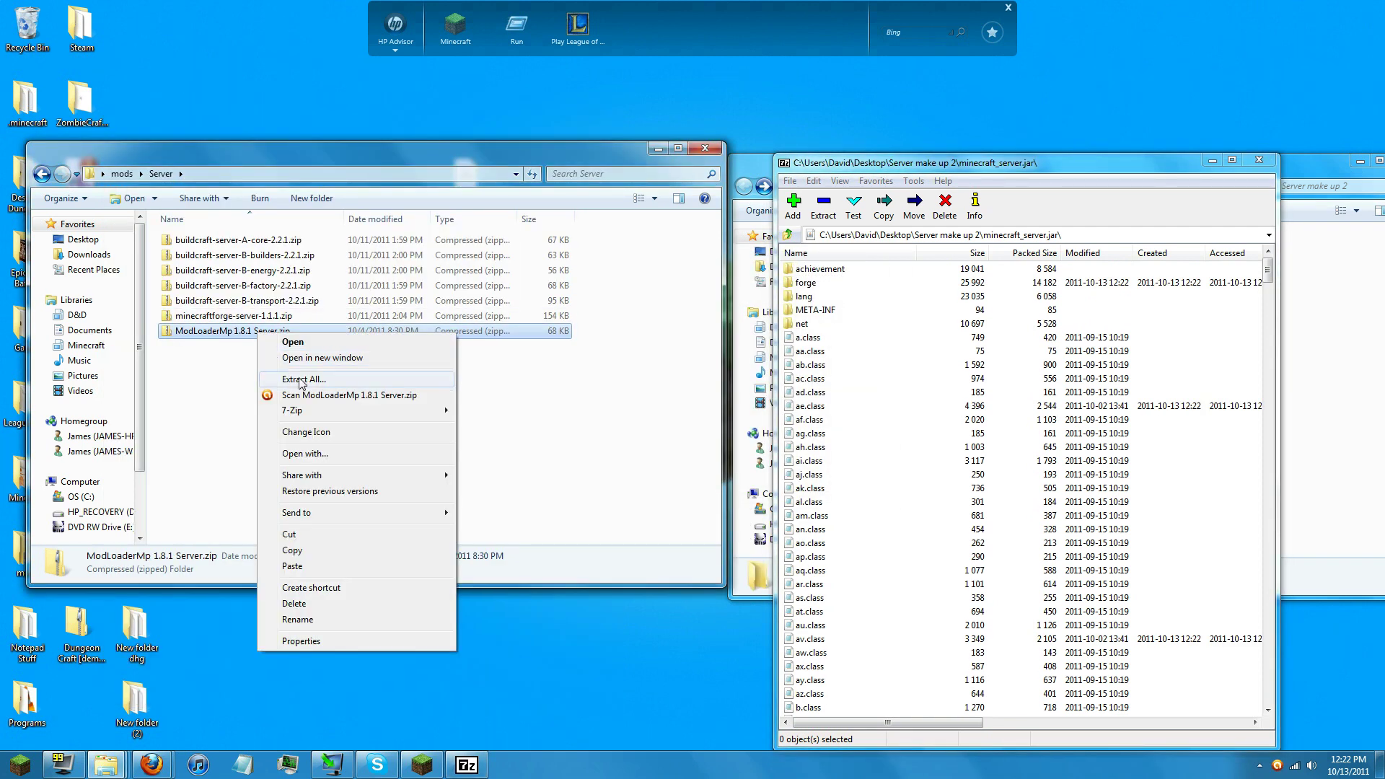
mouse_move(436, 416)
left_click(497, 429)
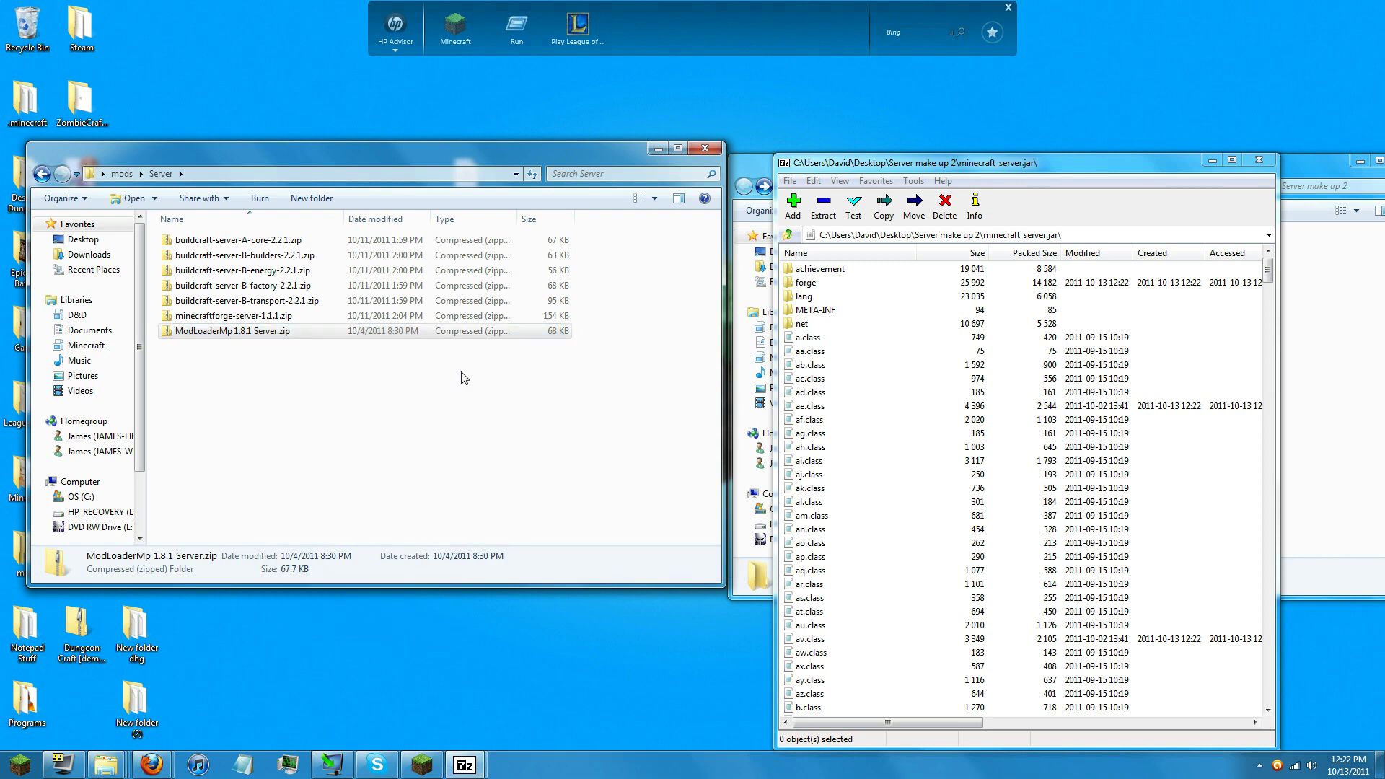
key("ctrl+a")
left_click_drag(122, 264, 167, 304)
left_click_drag(802, 368, 802, 368)
left_click(767, 435)
left_click(591, 110)
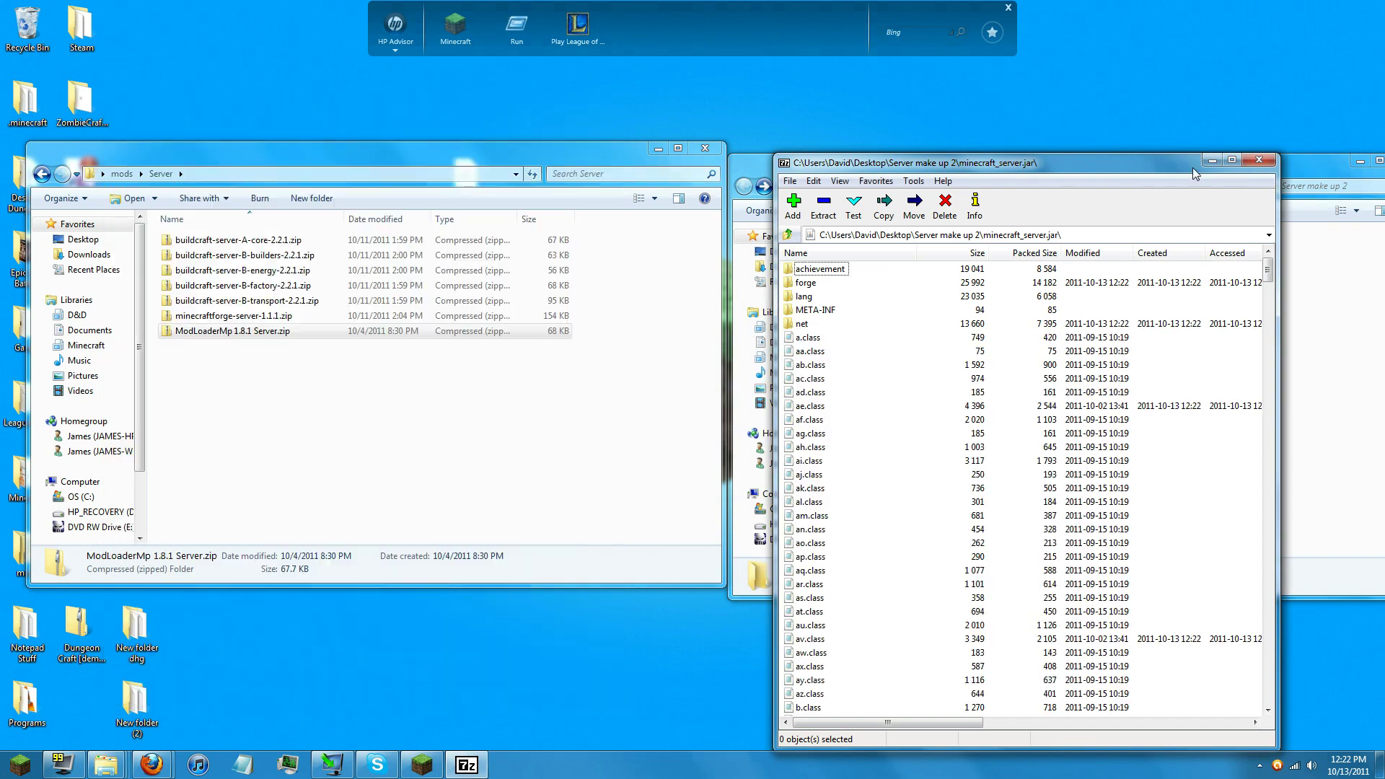
Close the archive window and copy the five buildcraft server zips.
left_click(1259, 163)
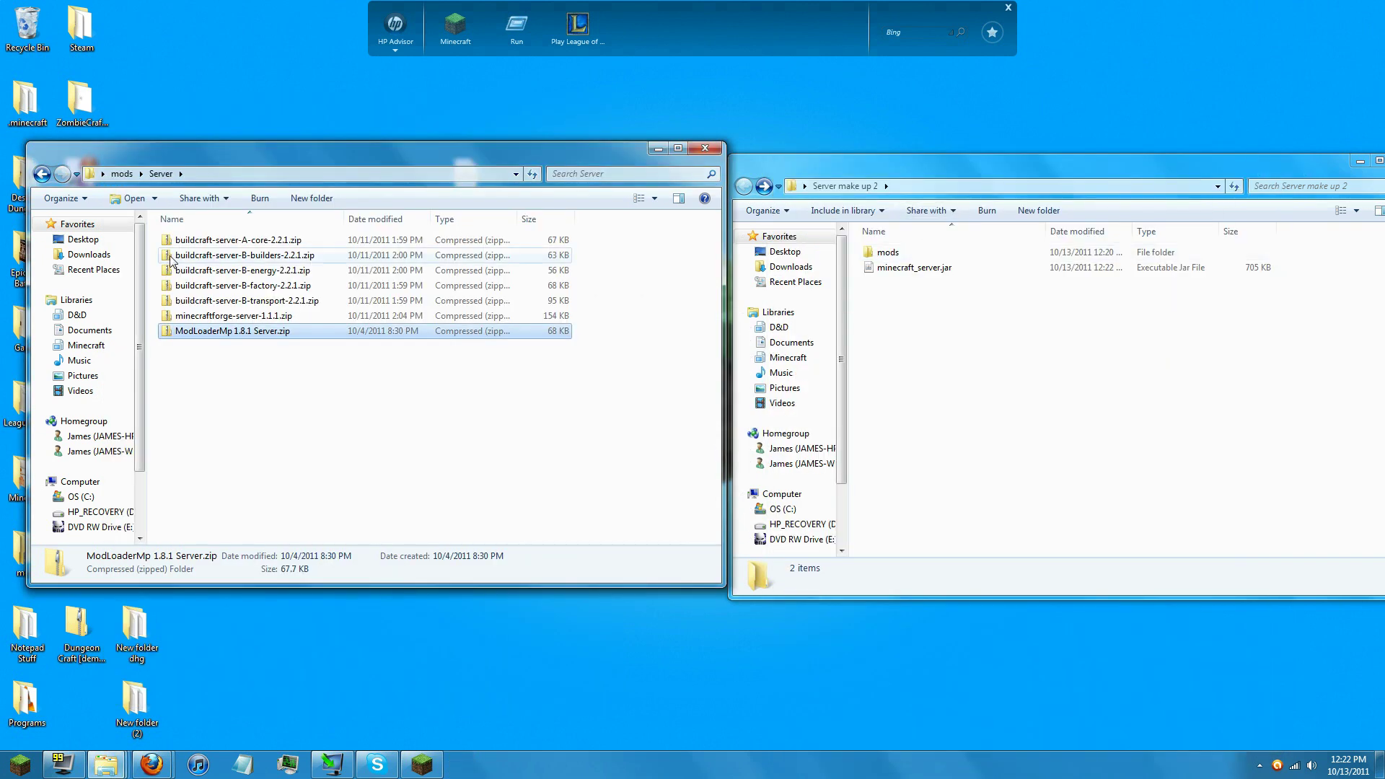
left_click(194, 245)
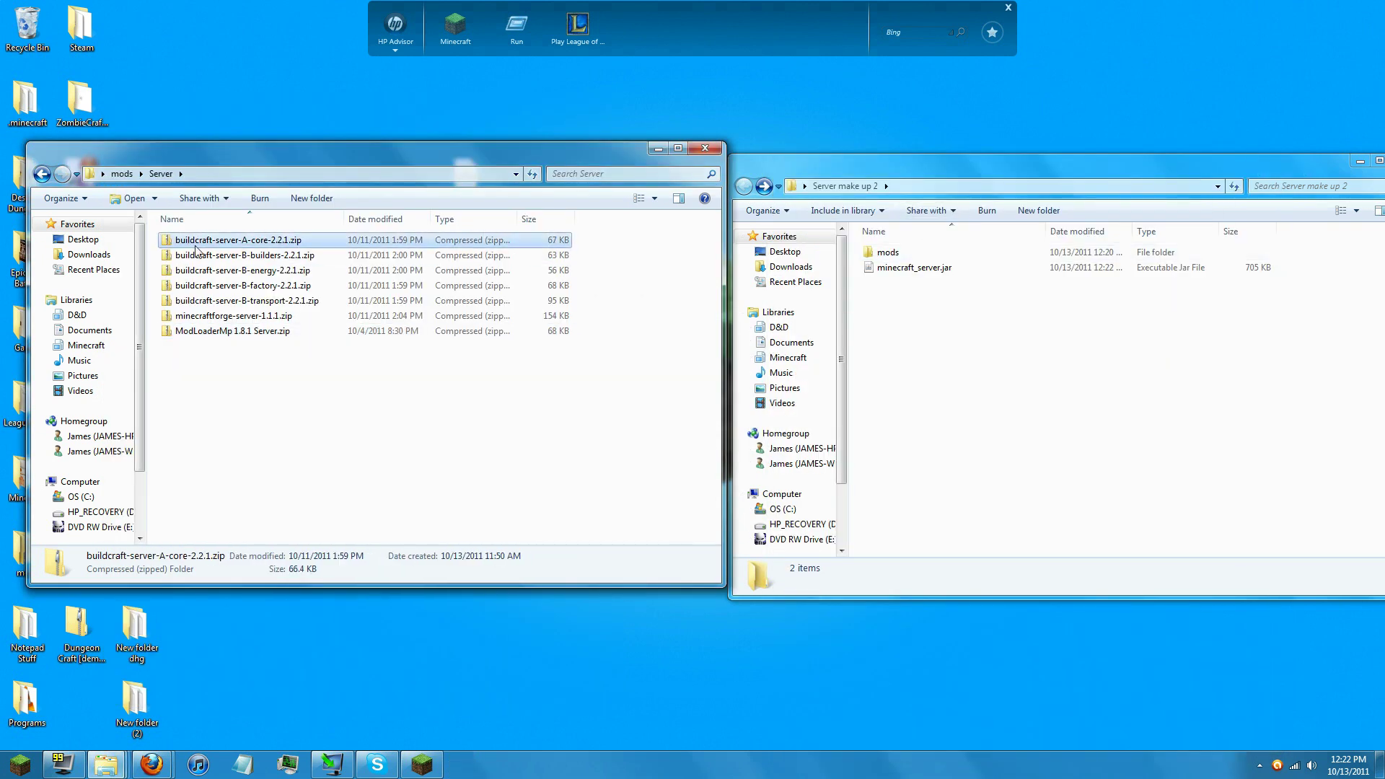
left_click(209, 300, "shift")
right_click(221, 271)
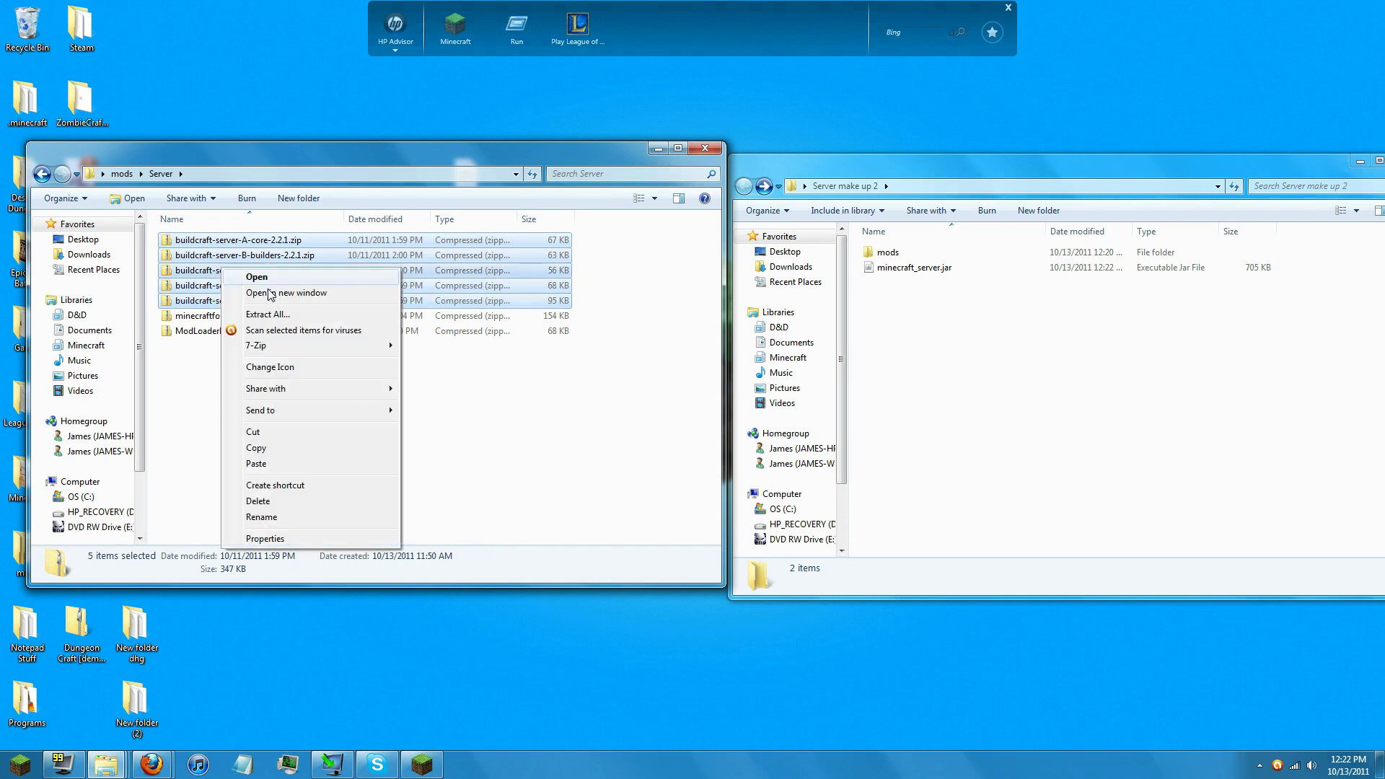
left_click(283, 451)
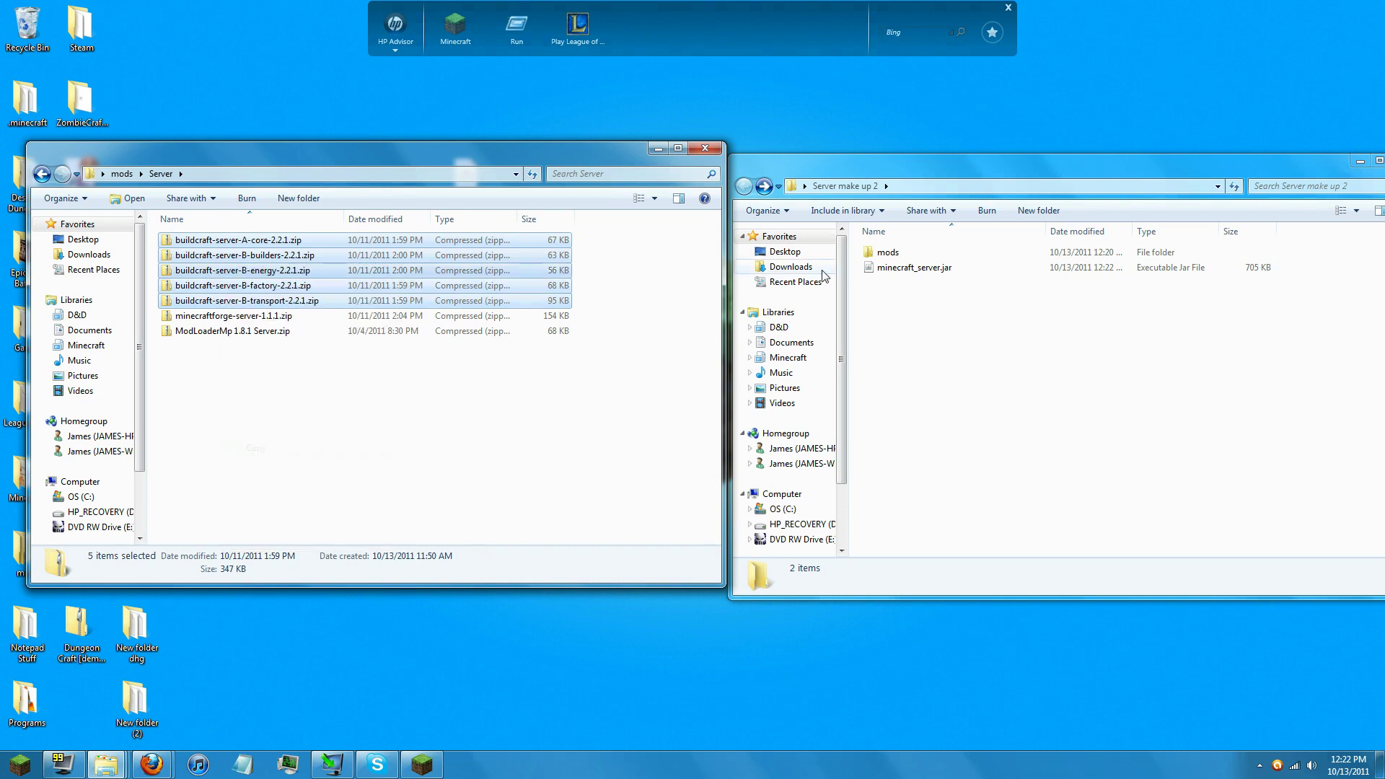
Paste the buildcraft zips into Server make up 2\mods and return to Server make up 2.
double_click(889, 252)
right_click(921, 289)
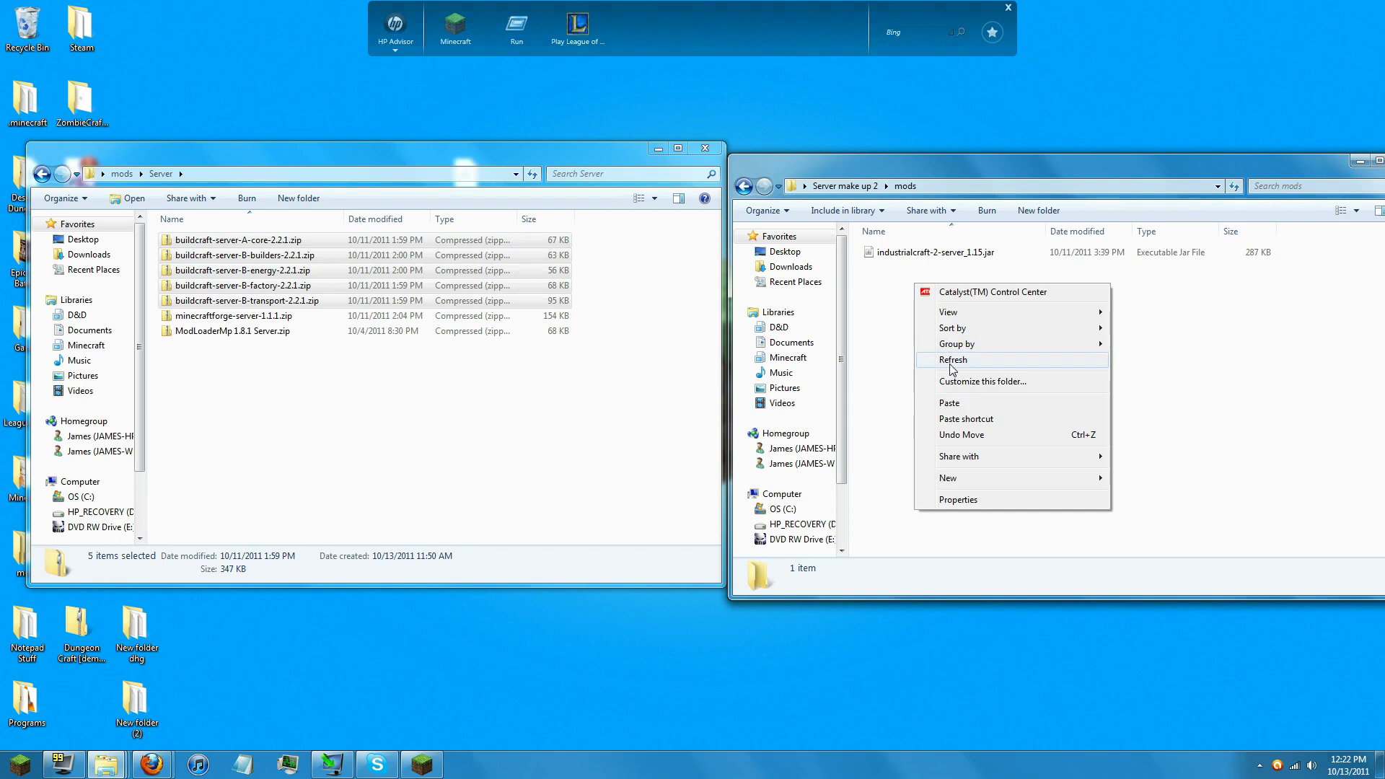
left_click(966, 408)
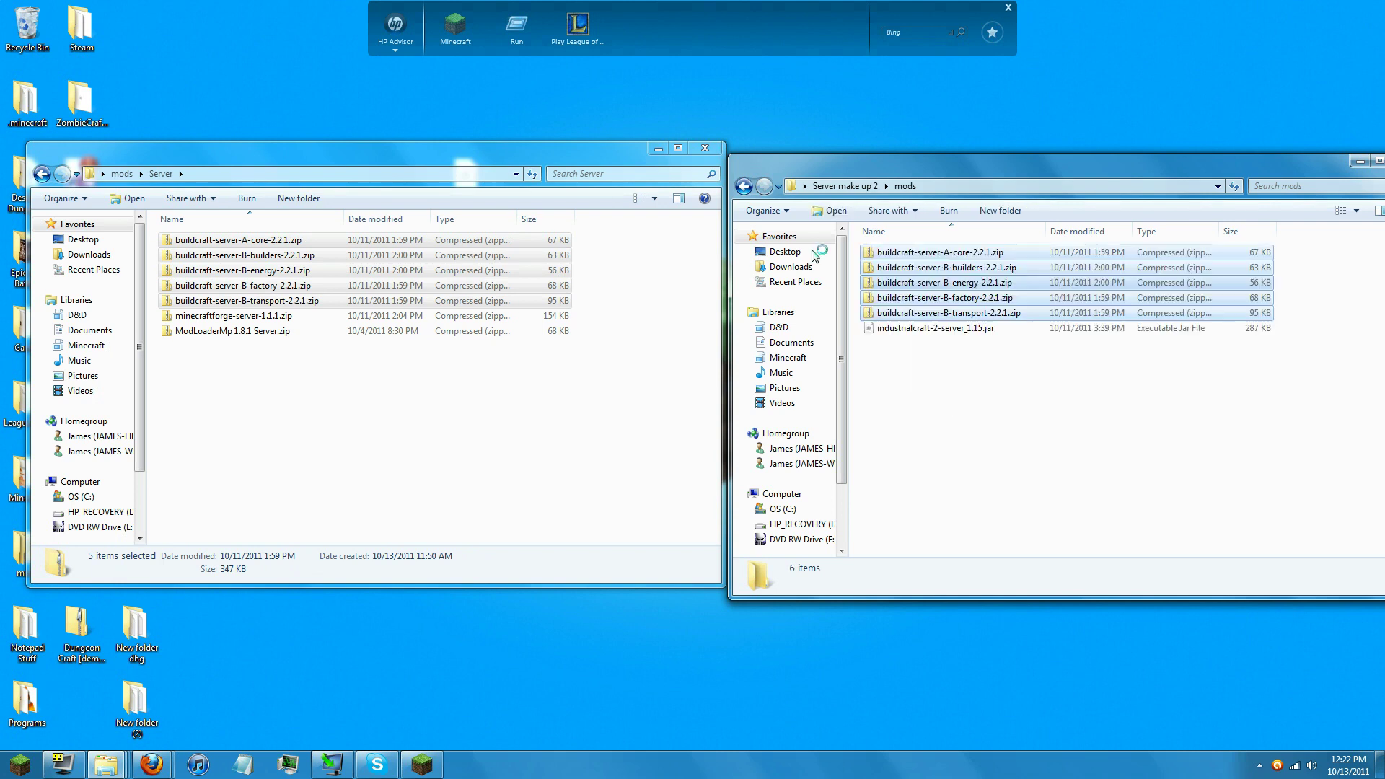
left_click(743, 186)
left_click(927, 269)
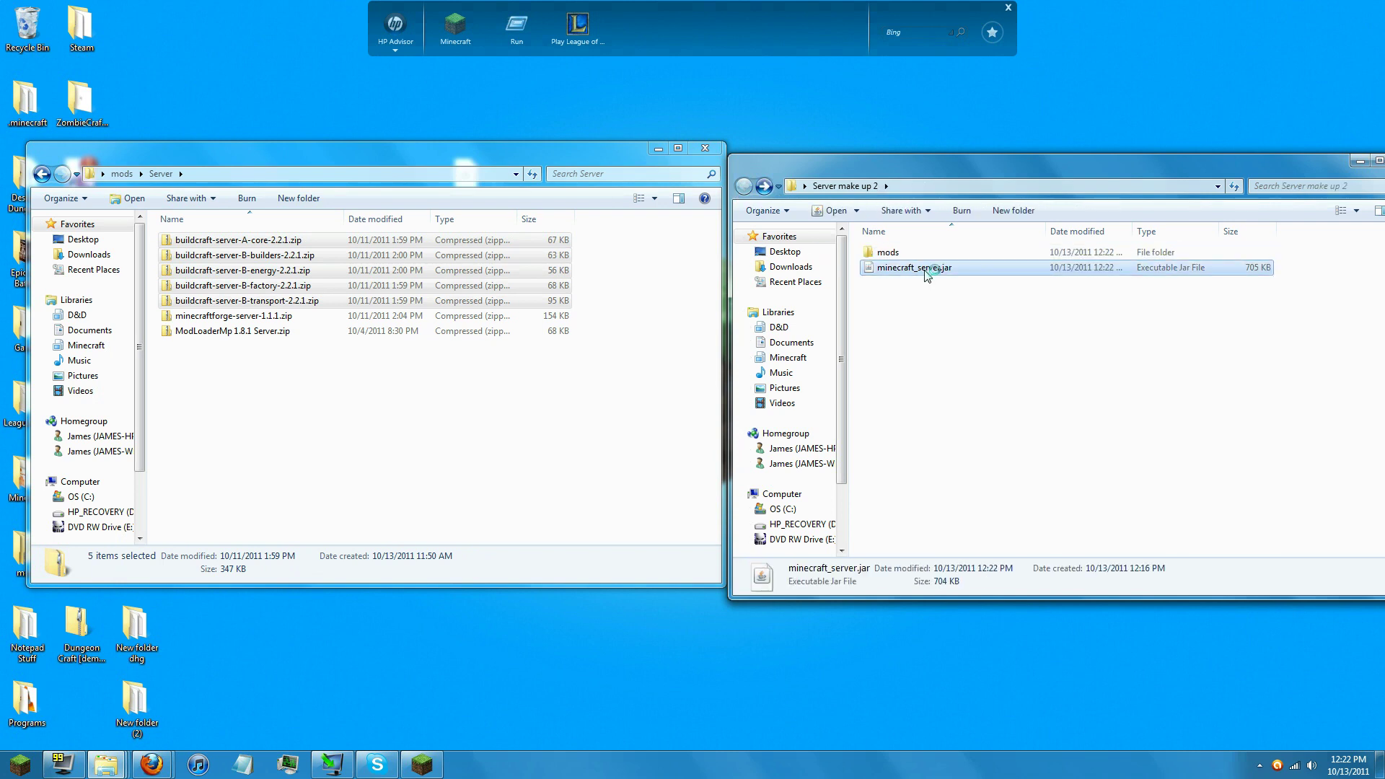
Start minecraft_server.jar in Server make up 2, then bring that folder back to the front.
double_click(940, 269)
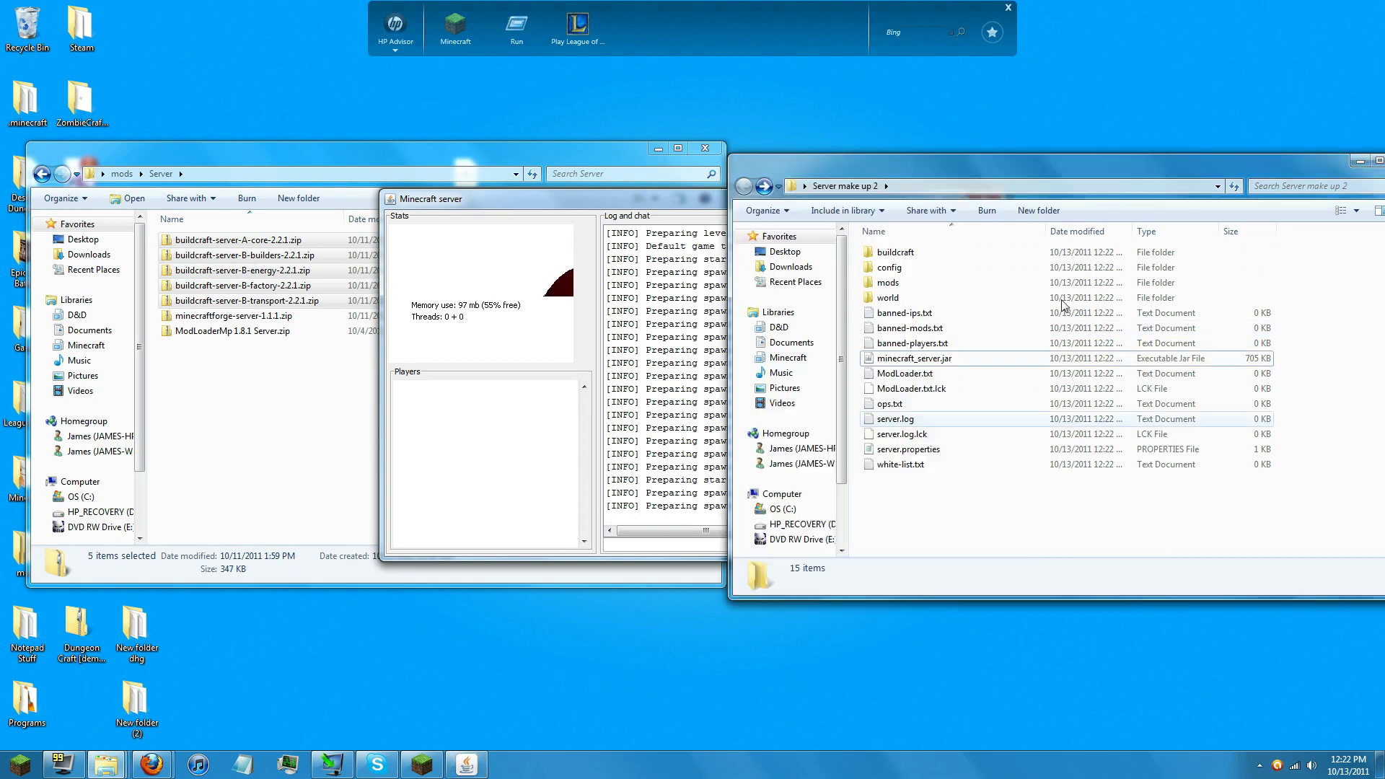
left_click(1168, 516)
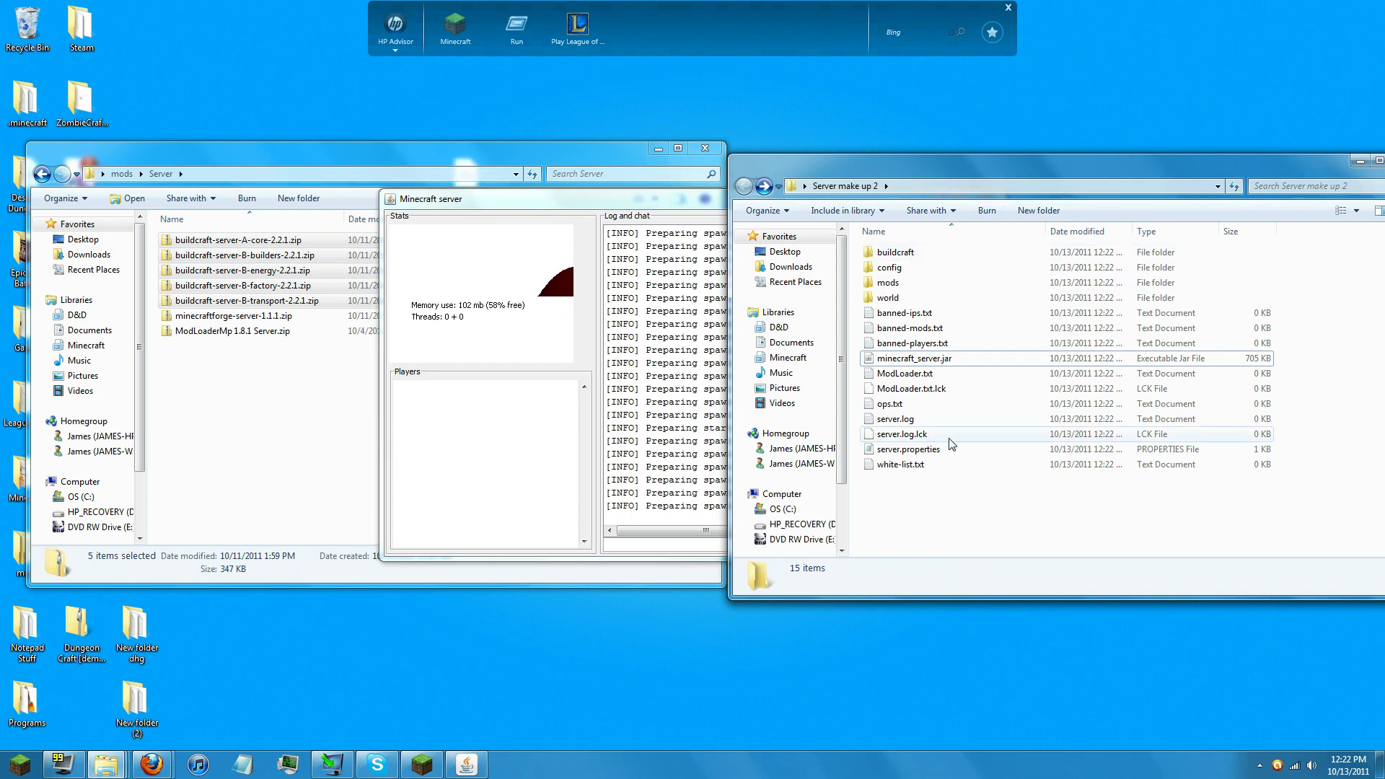
View server.properties and the empty ops.txt in Notepad, then return to the server log.
left_click(913, 450)
double_click(913, 450)
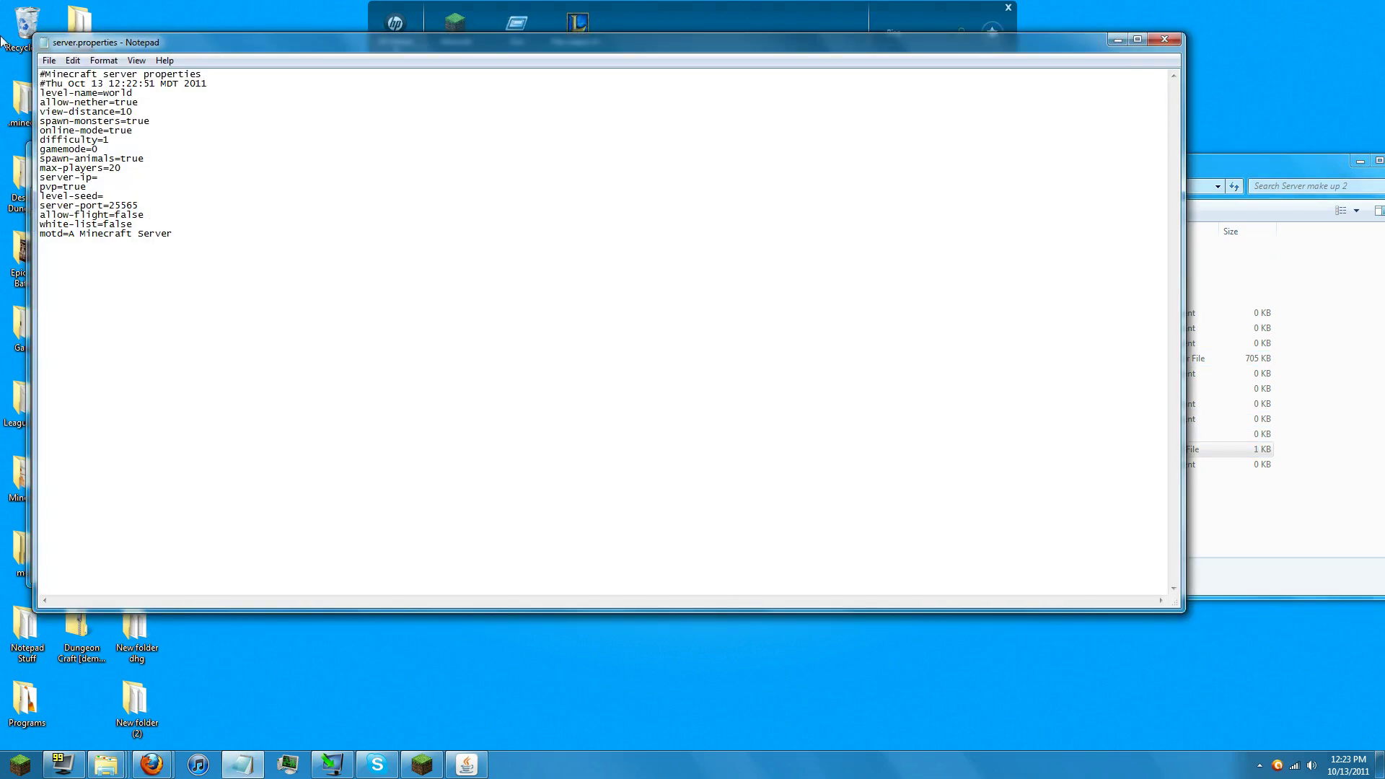
left_click(1166, 40)
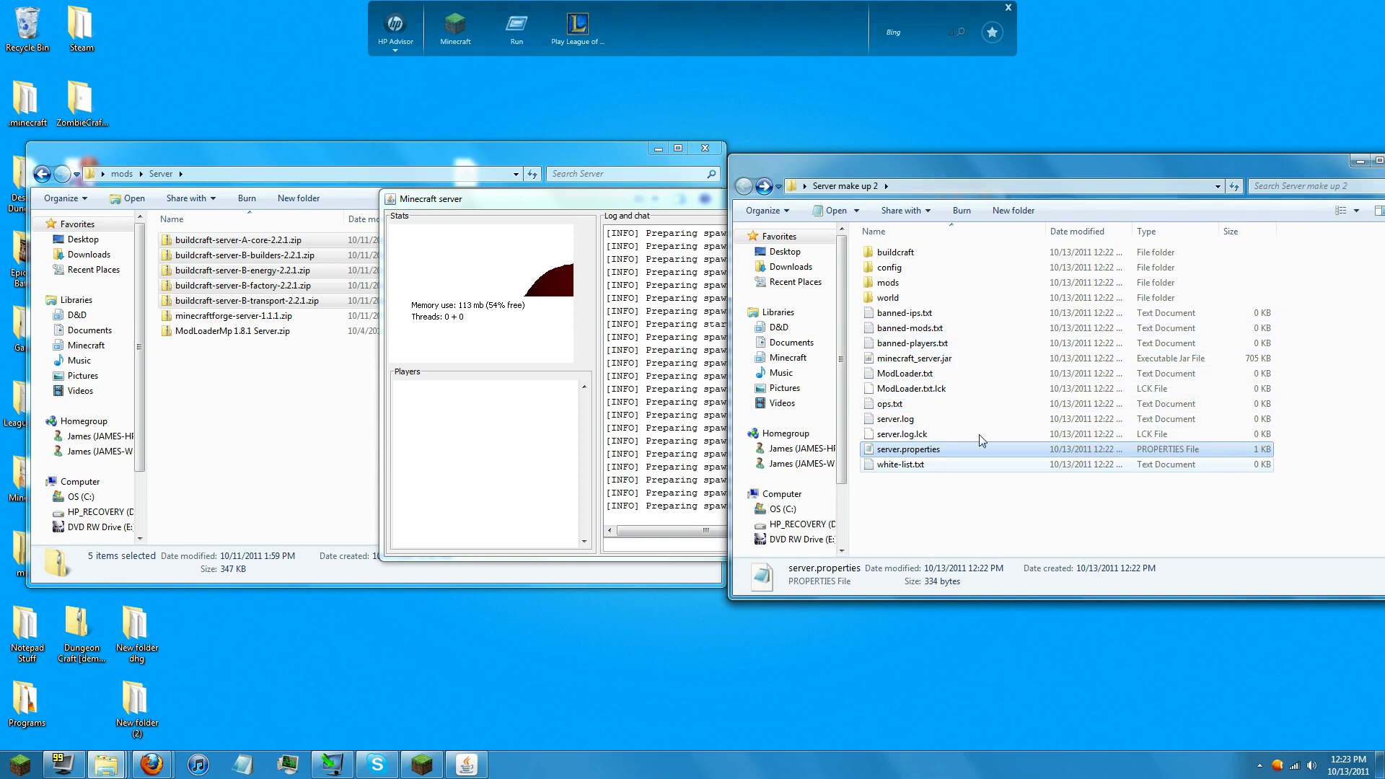
double_click(899, 407)
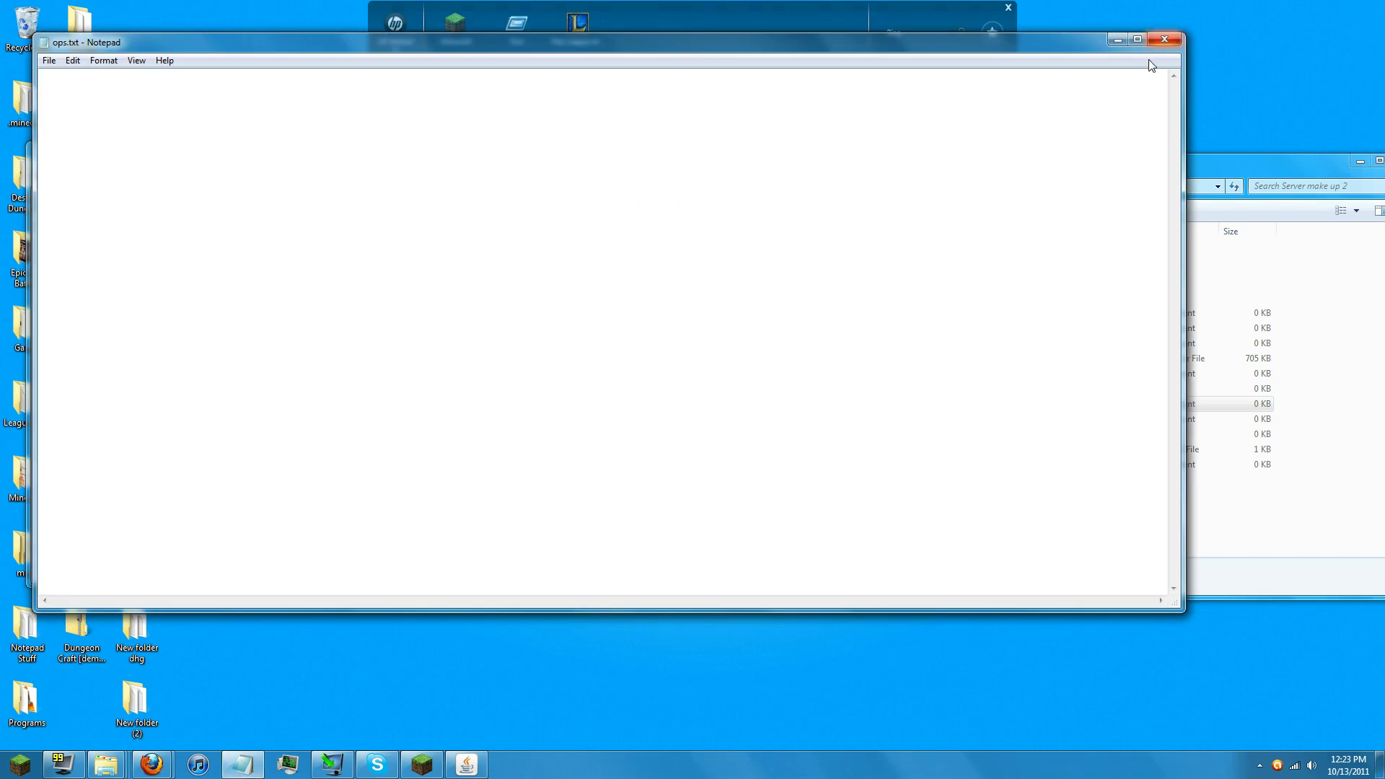
left_click(1163, 38)
left_click_drag(1058, 168, 1066, 136)
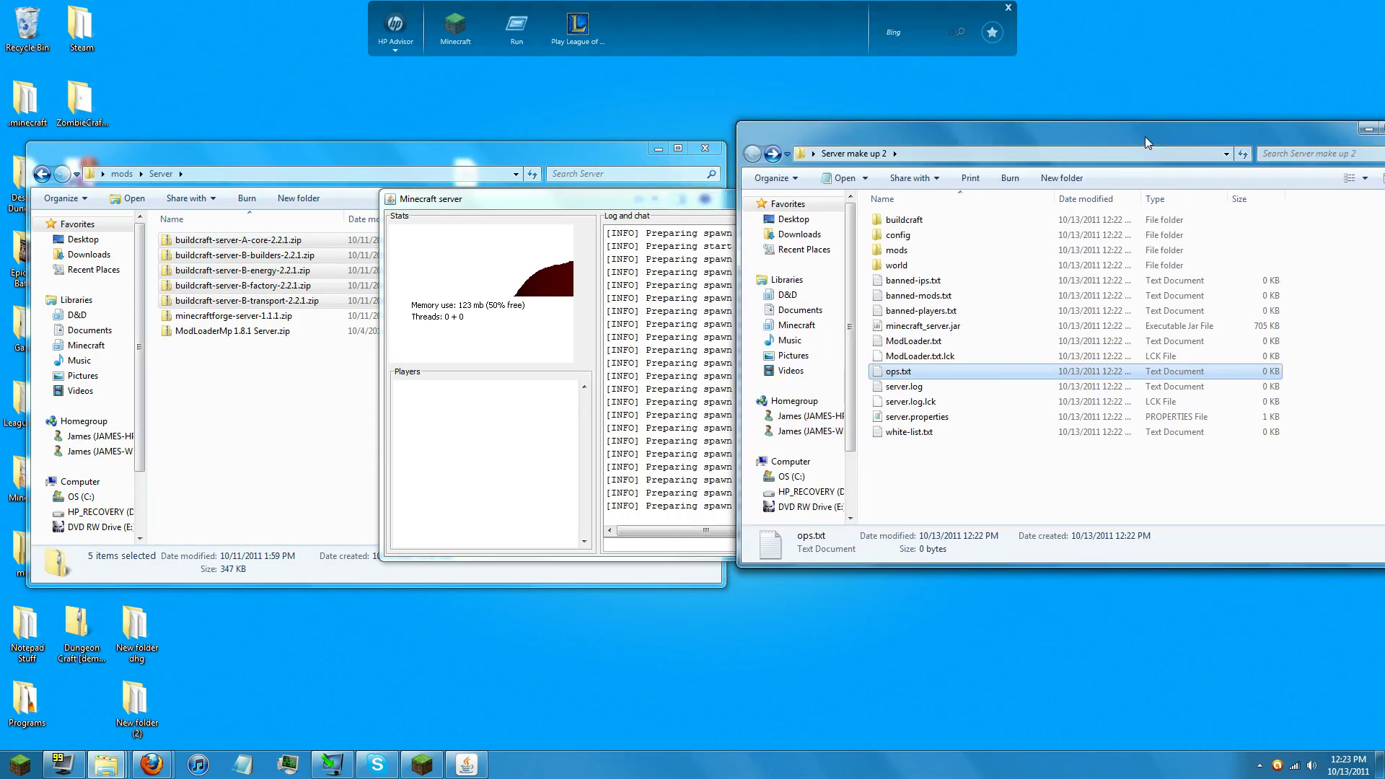
left_click(725, 200)
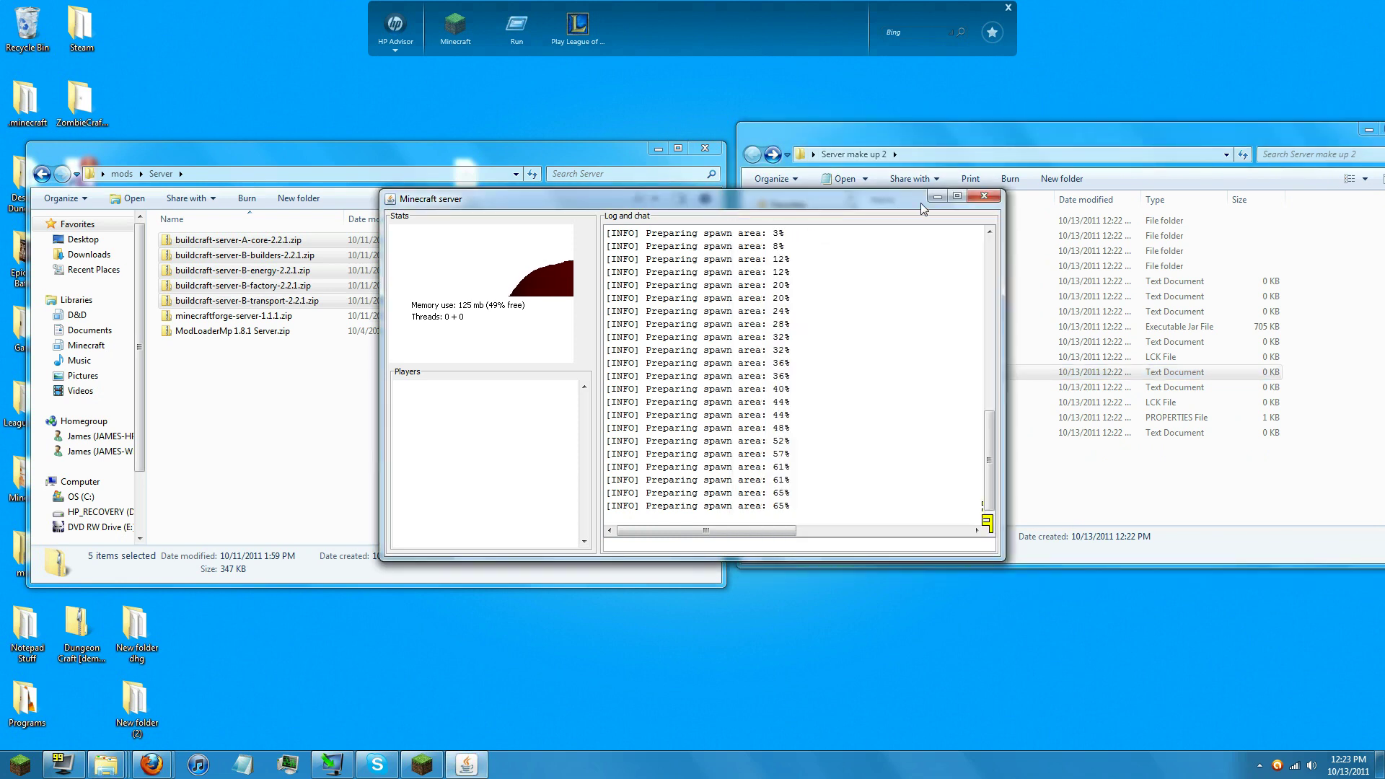